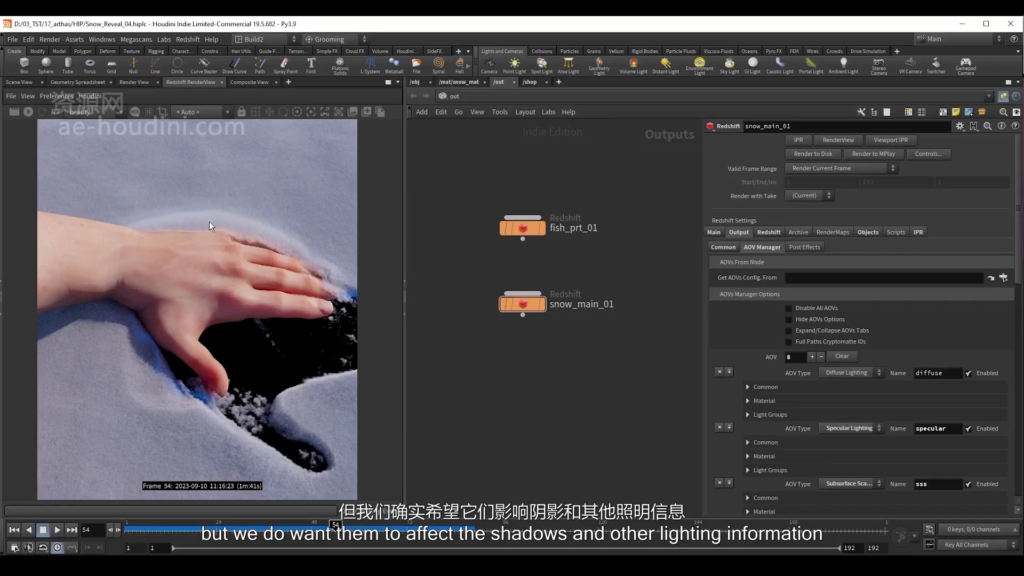
Duplicate the snow_main_01 Redshift output node and rename the copy ice_ground_01
middle_click_drag(560, 348, 552, 321)
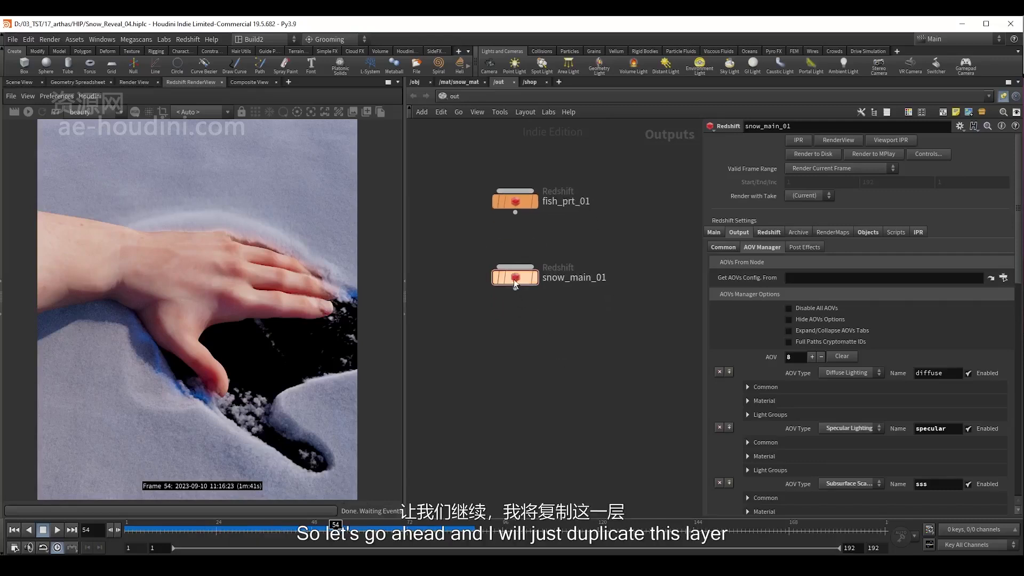
left_click_drag(515, 277, 514, 342, "alt")
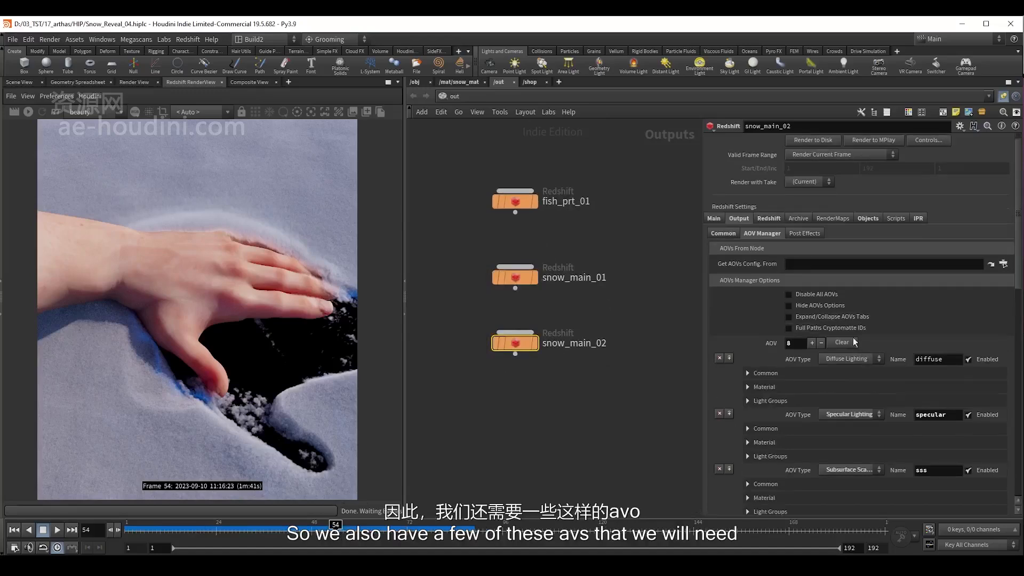
key("F2")
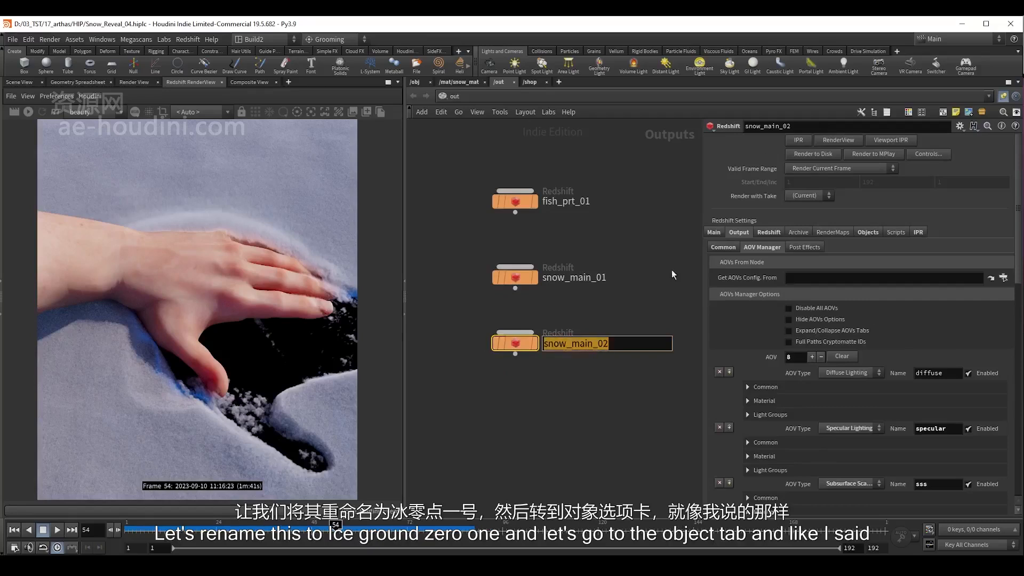
type("ice_ground_01")
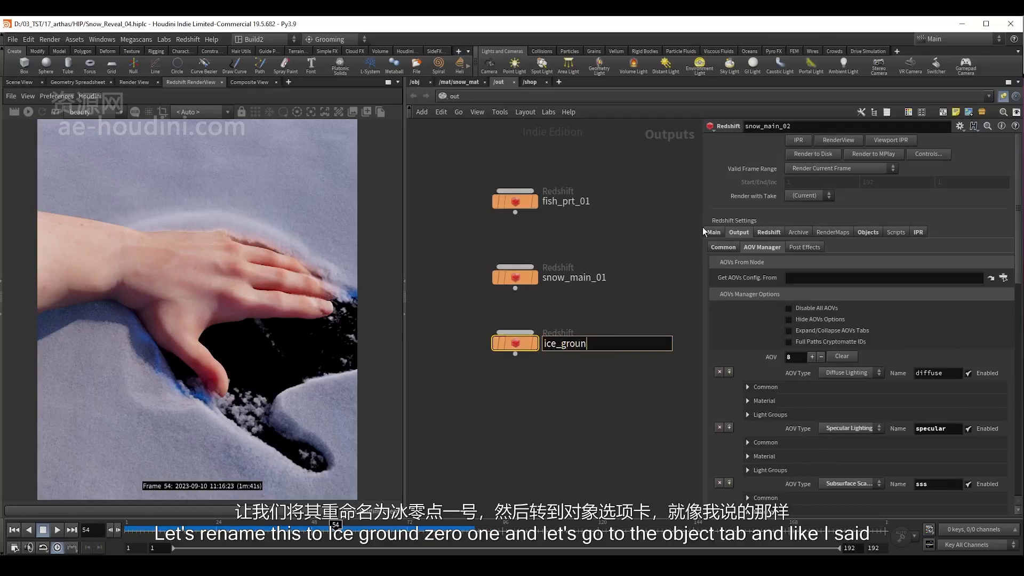
key("Return")
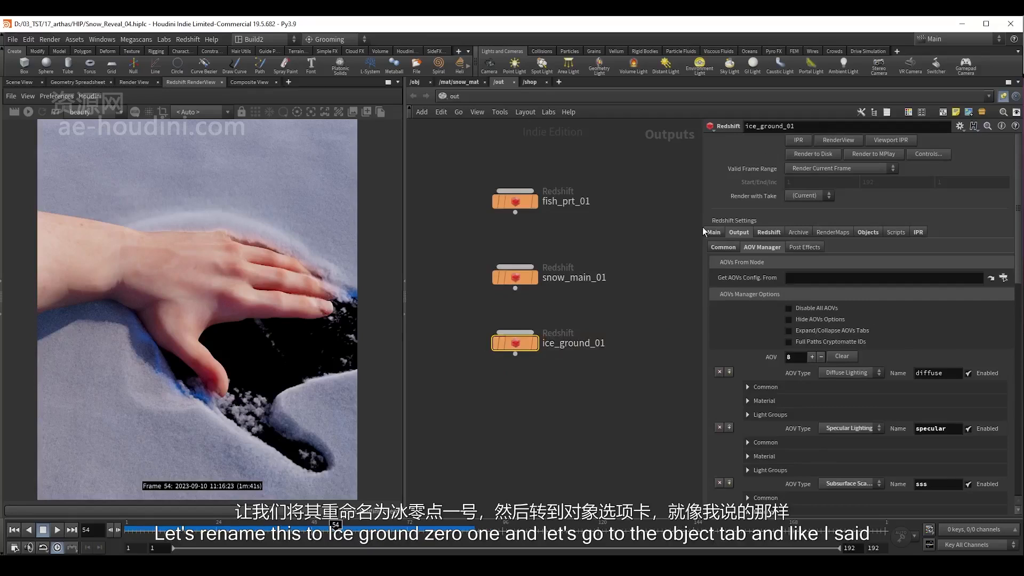
Clear the Forced Matte and Matte Parms From entries in the object settings of ice_ground_01
left_click(870, 233)
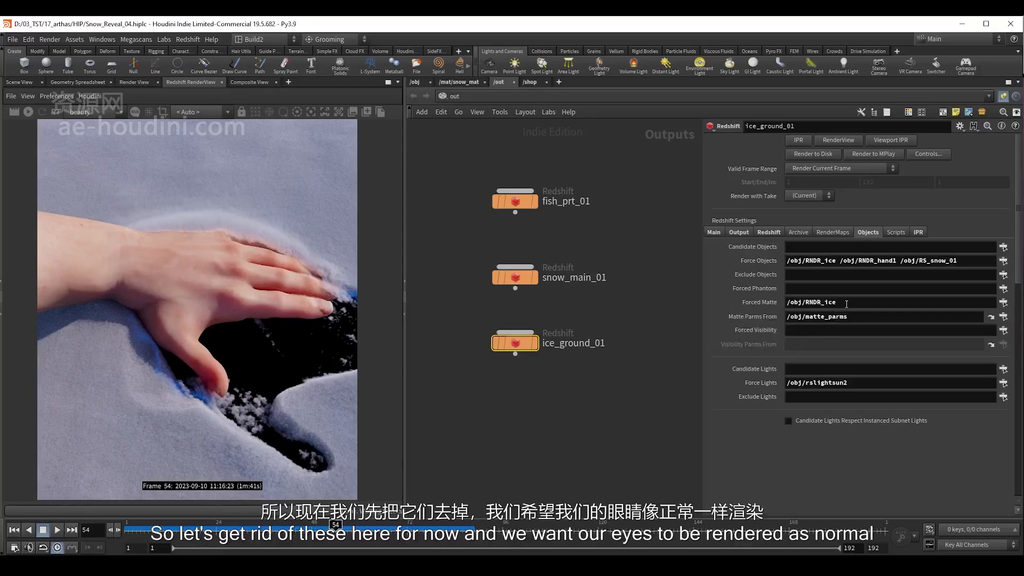
left_click_drag(846, 303, 773, 303)
key("BackSpace")
left_click_drag(874, 317, 763, 314)
key("BackSpace")
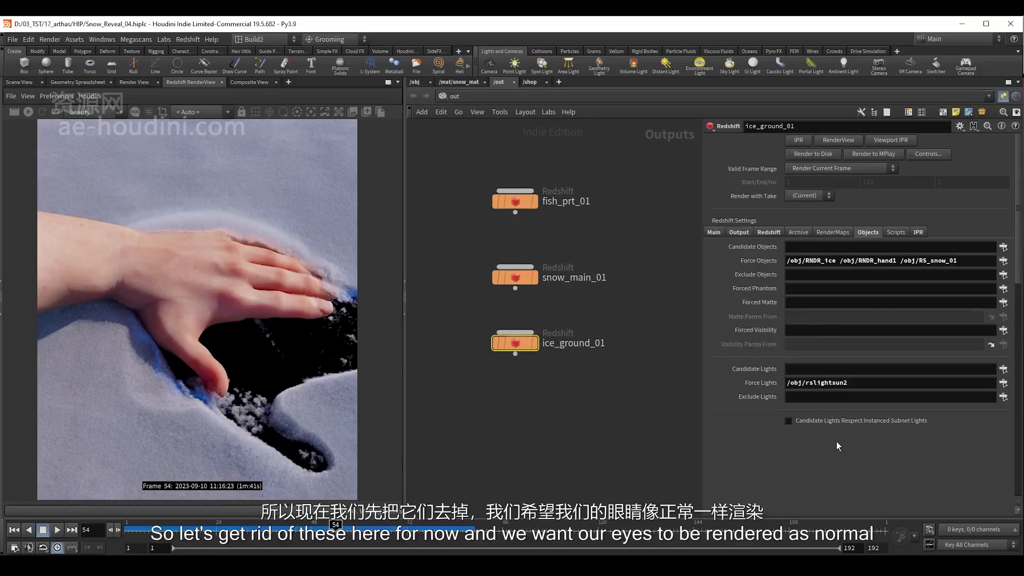
Copy /obj/RNDR_hand1 and /obj/RS_snow_01 from the forced objects of ice_ground_01 into its Forced Visibility parameter
left_click_drag(837, 261, 773, 261)
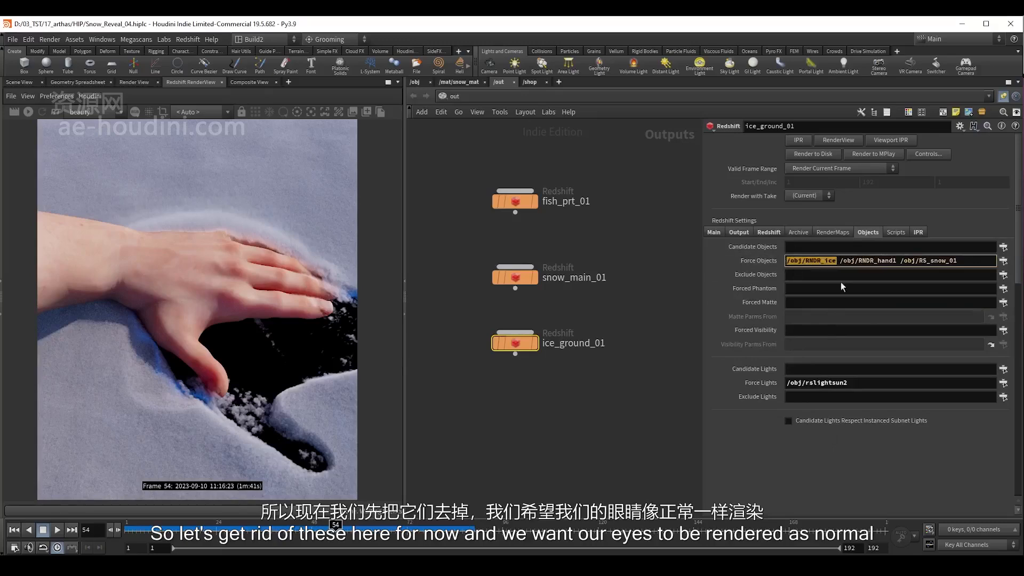
left_click(872, 436)
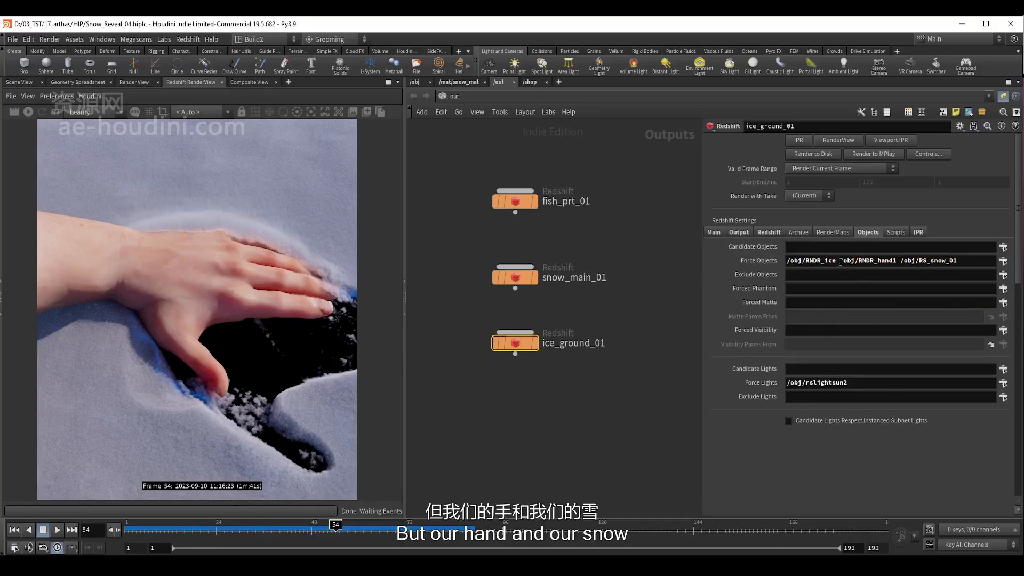
left_click_drag(843, 261, 968, 260)
left_click_drag(840, 261, 961, 260)
key("ctrl+c")
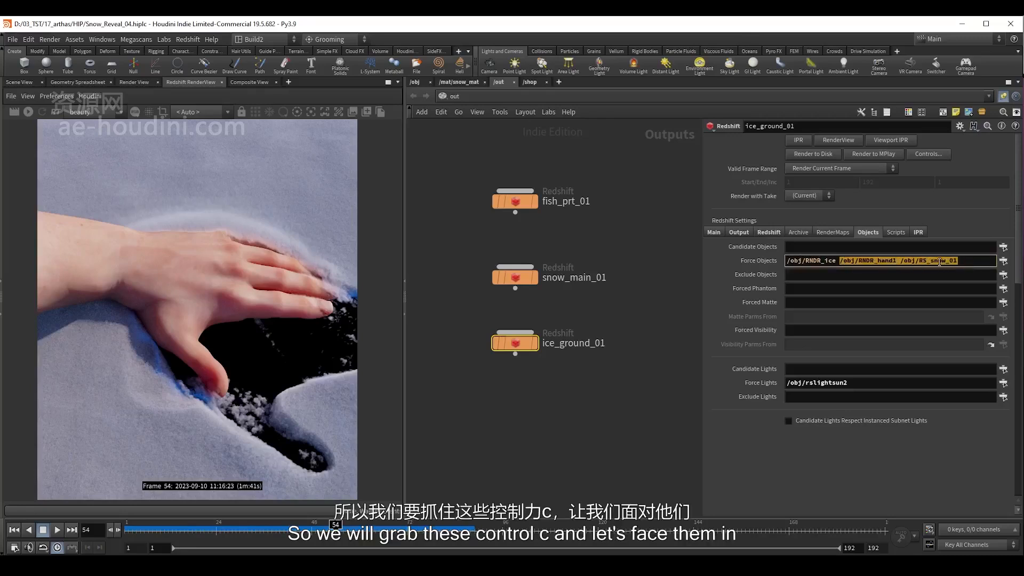
left_click(800, 329)
key("ctrl+v")
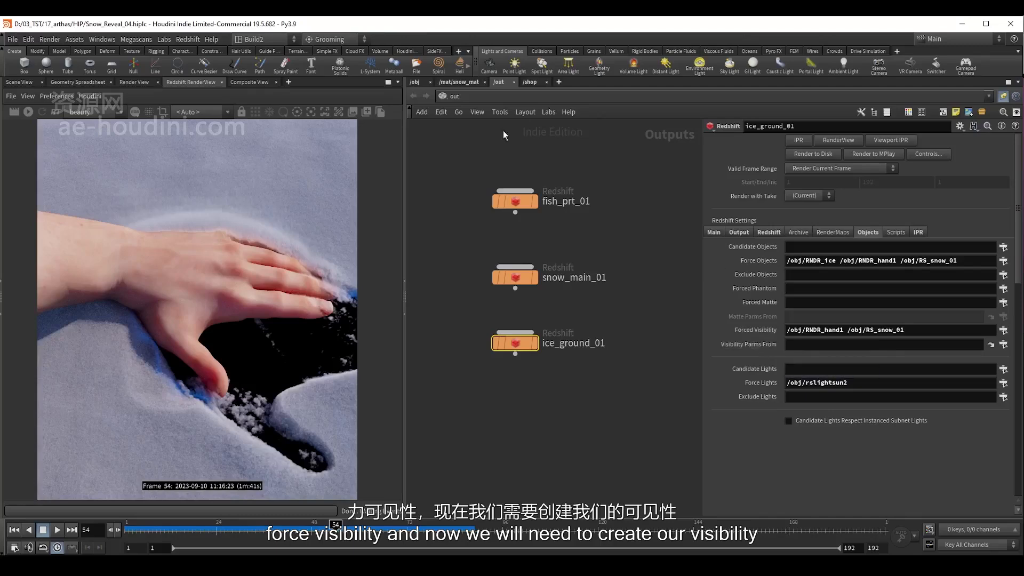
Add a null at the object level below matte_parms and name it vis_parms
left_click(415, 83)
scroll(600, 340, "up", 2)
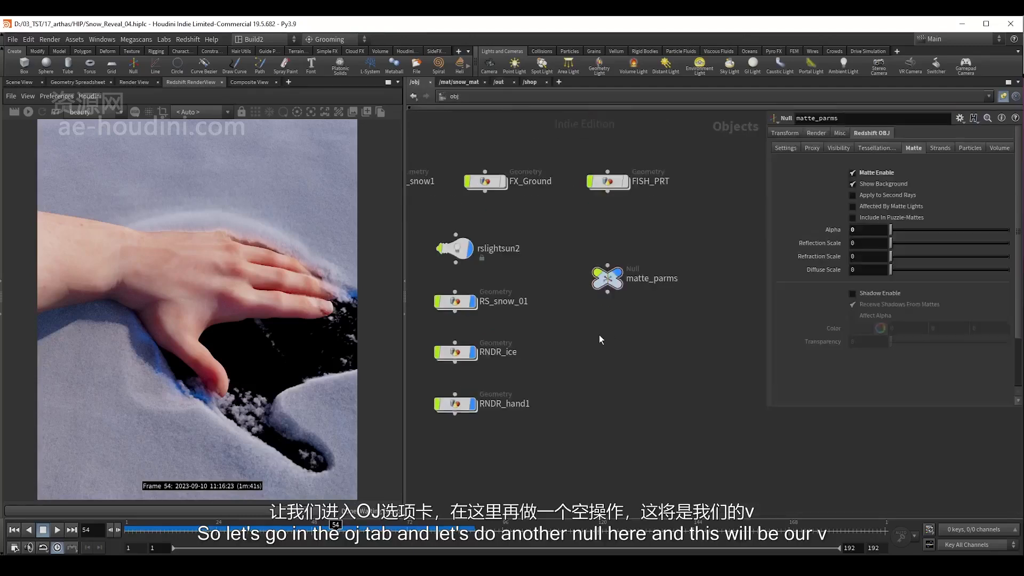
key("Tab")
type("null")
key("Return")
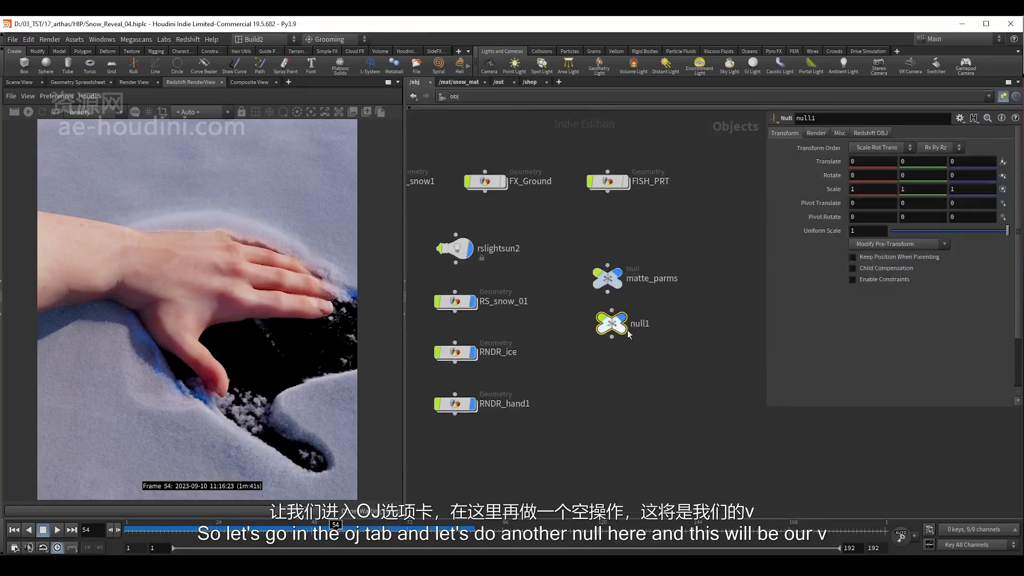
double_click(641, 324)
left_click_drag(659, 325, 613, 311)
type("vis_parms")
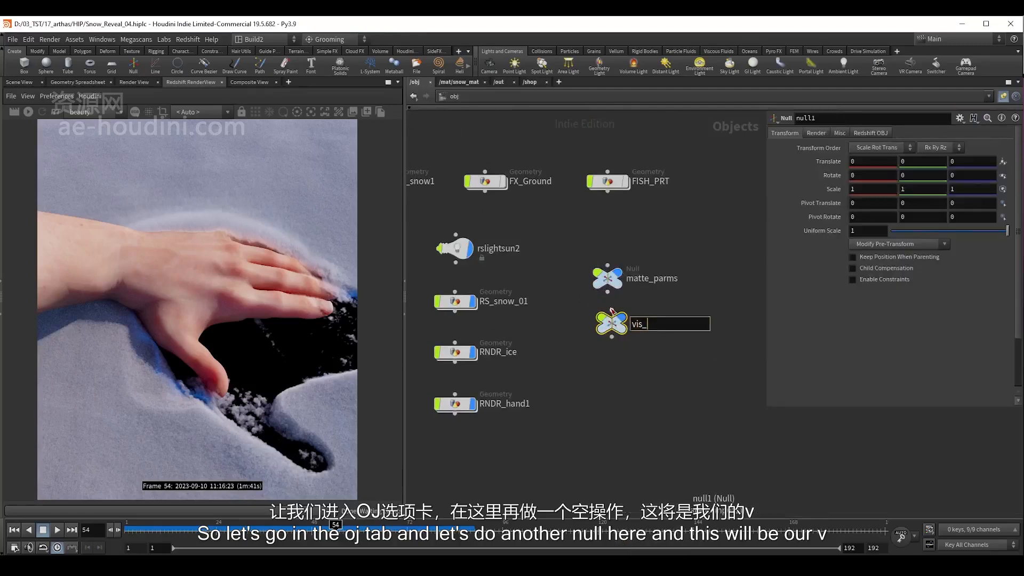
key("Return")
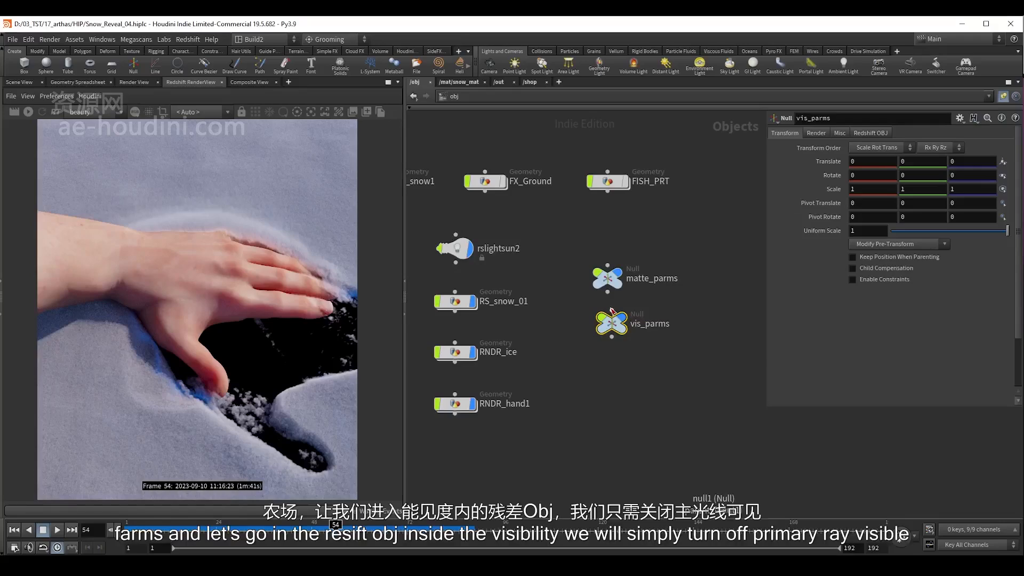
Disable Primary Ray Visible in the Redshift visibility settings of the vis_parms null
left_click(873, 135)
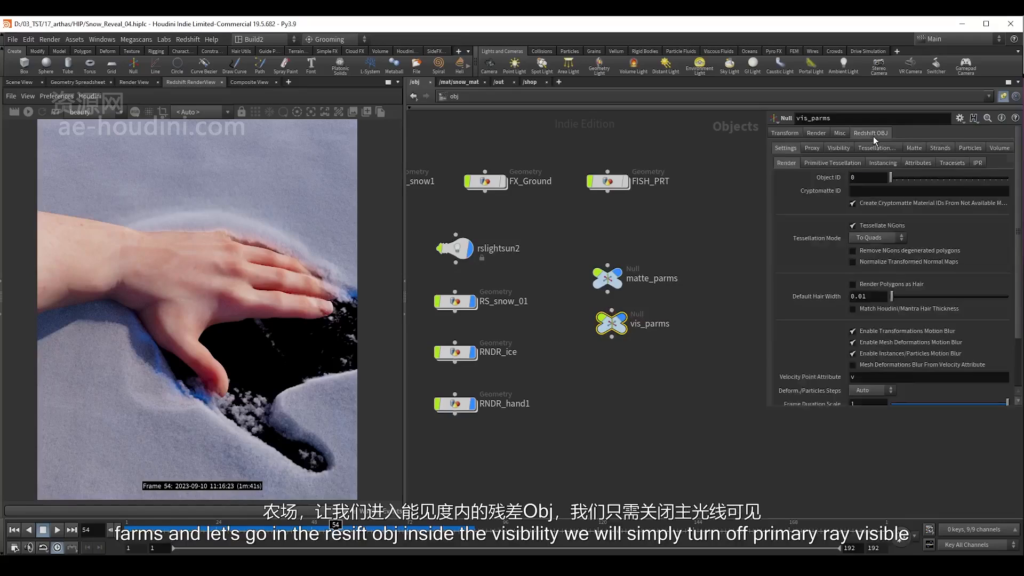
left_click(839, 149)
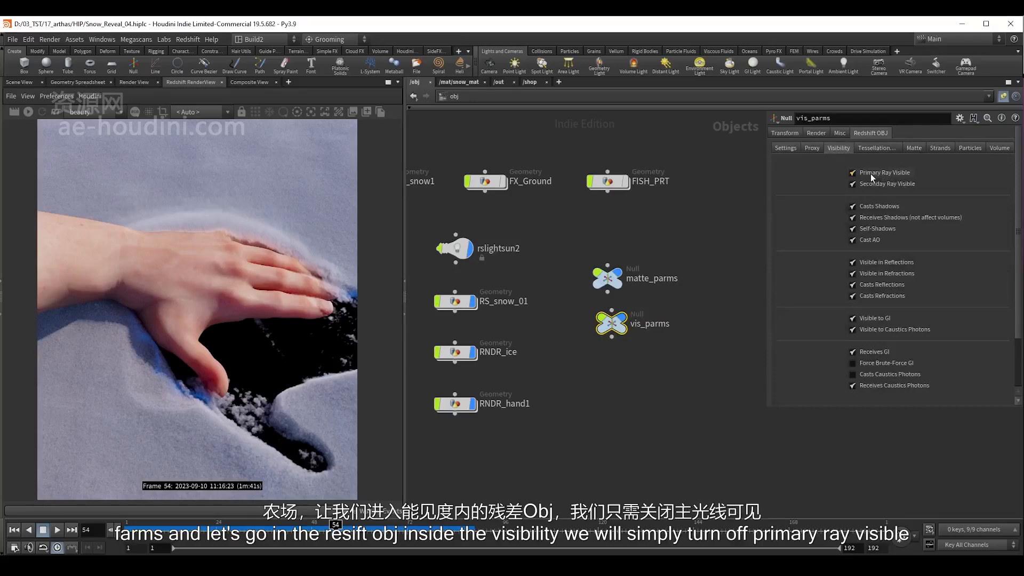
left_click(885, 172)
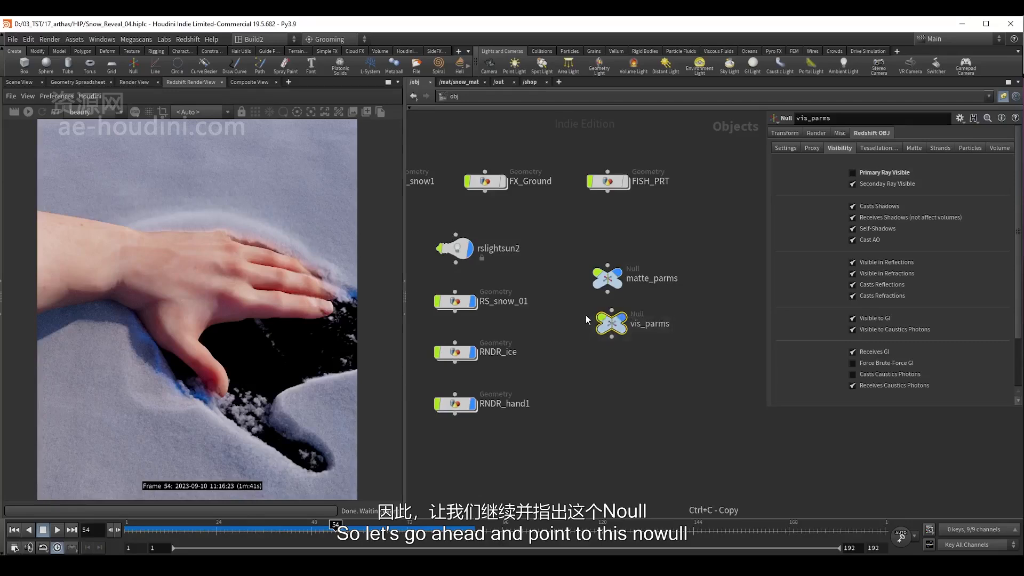
Set Visibility Parms From on the ice_ground_01 output node to /obj/vis_parms
mouse_move(620, 310)
left_click(498, 82)
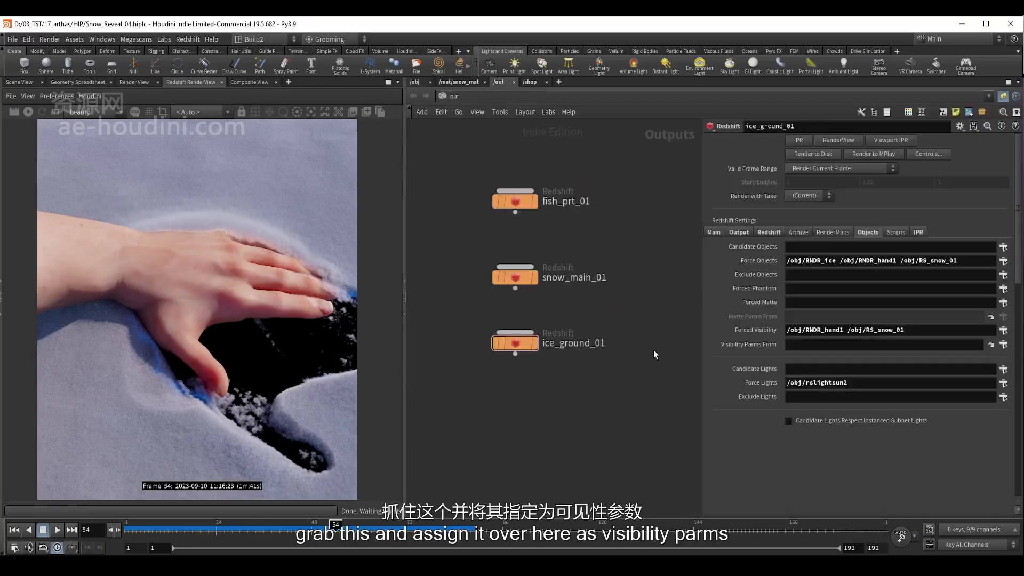
left_click(829, 345)
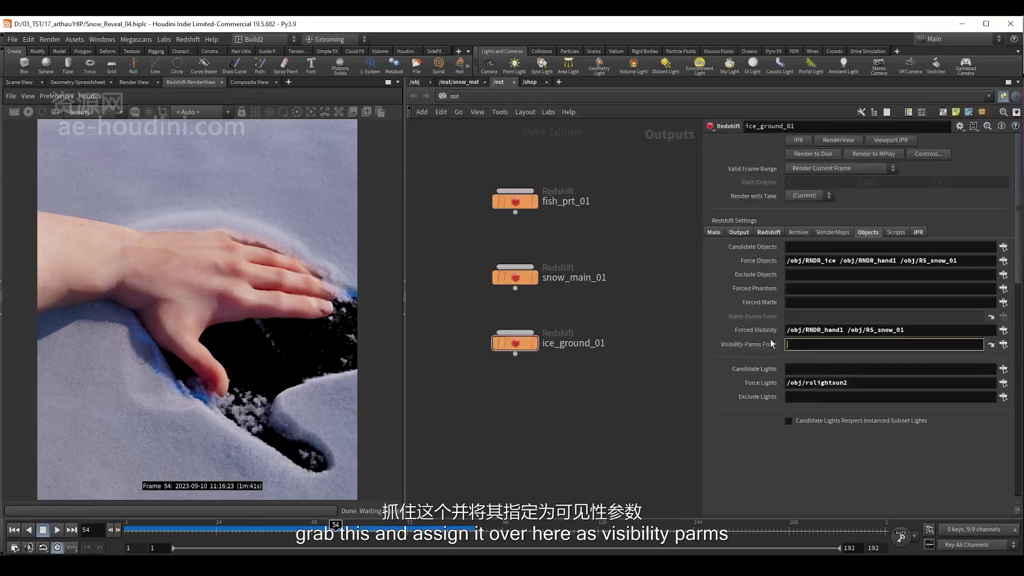
type("/obj/vis_parms")
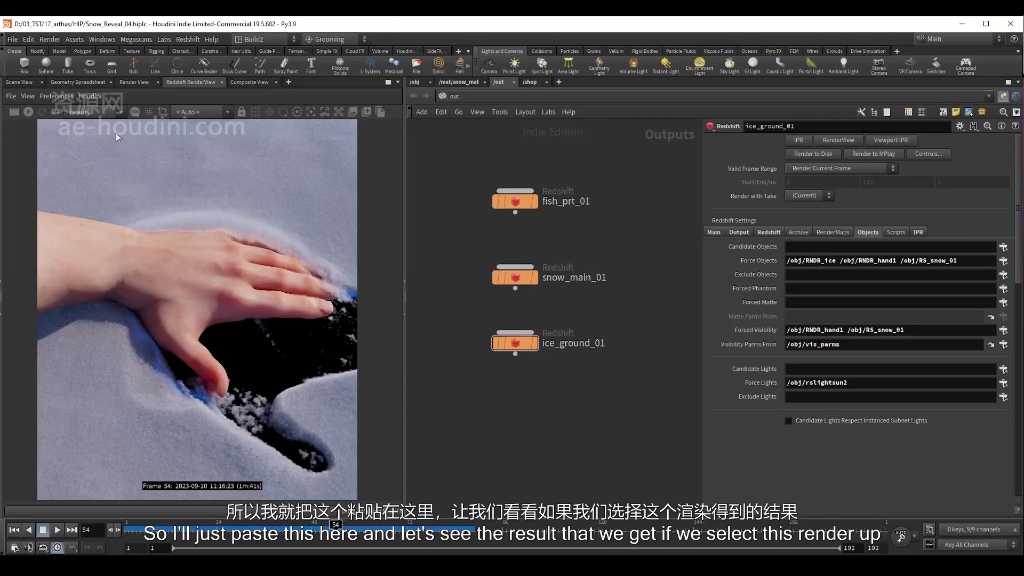
Switch the render view to the /out/ice_ground_01 ROP and preview-render it at frame 77
left_click(91, 97)
mouse_move(100, 112)
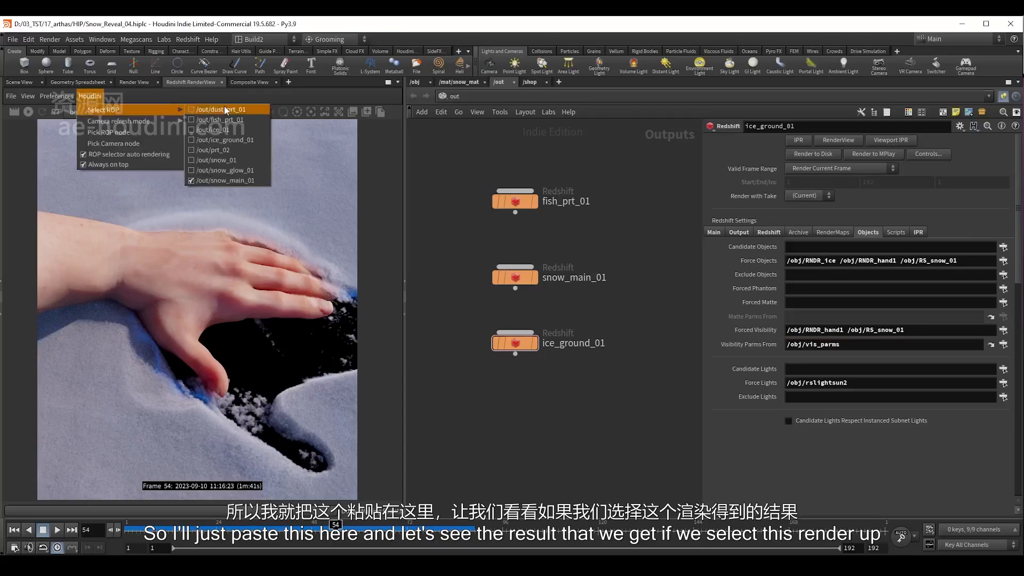
left_click(230, 140)
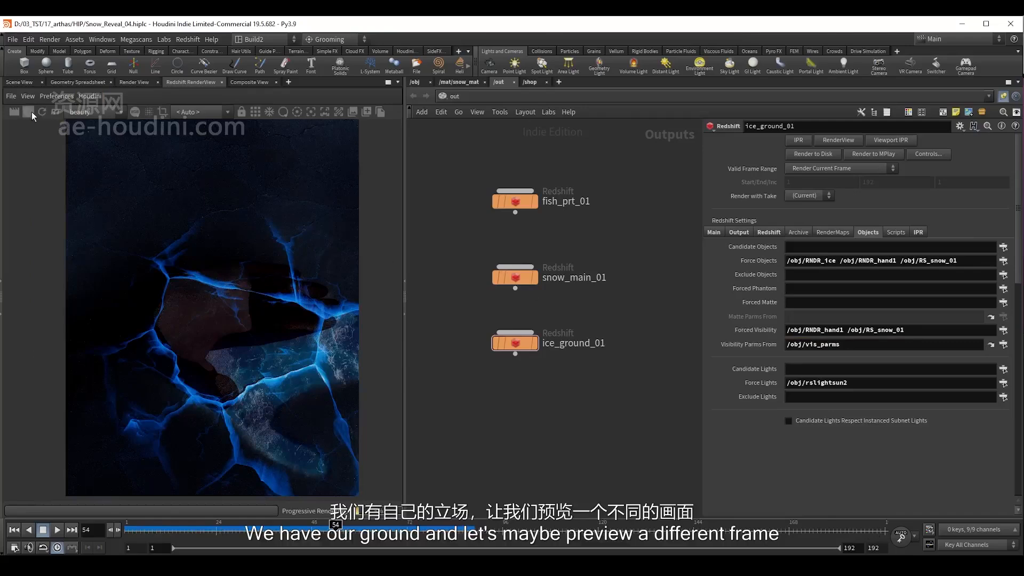
left_click(427, 528)
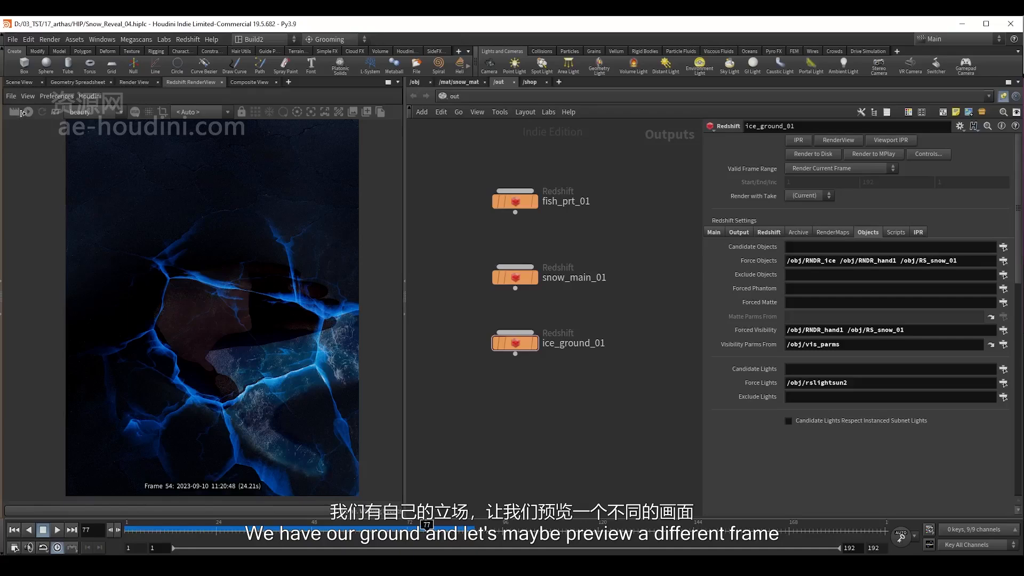
left_click(28, 112)
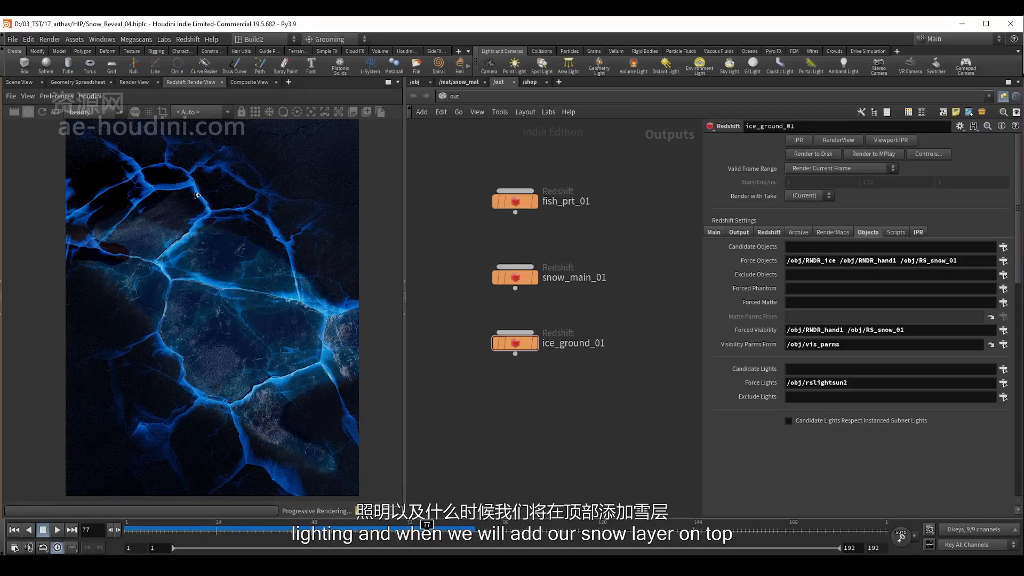
left_click(28, 111)
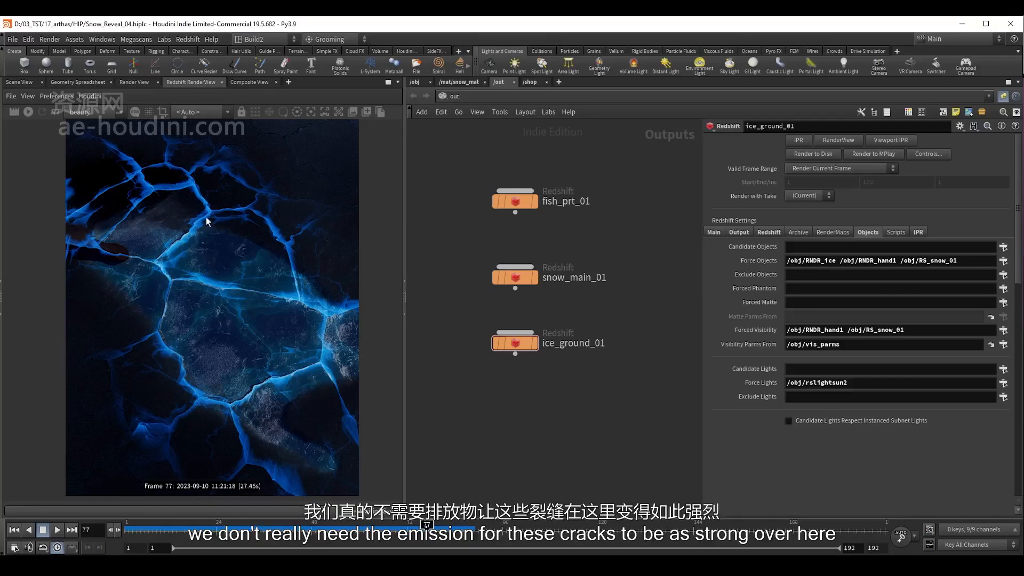
Set the emission weight of StandardMaterial1 inside ice_mat to 1 and render the preview again
left_click(472, 83)
key("u")
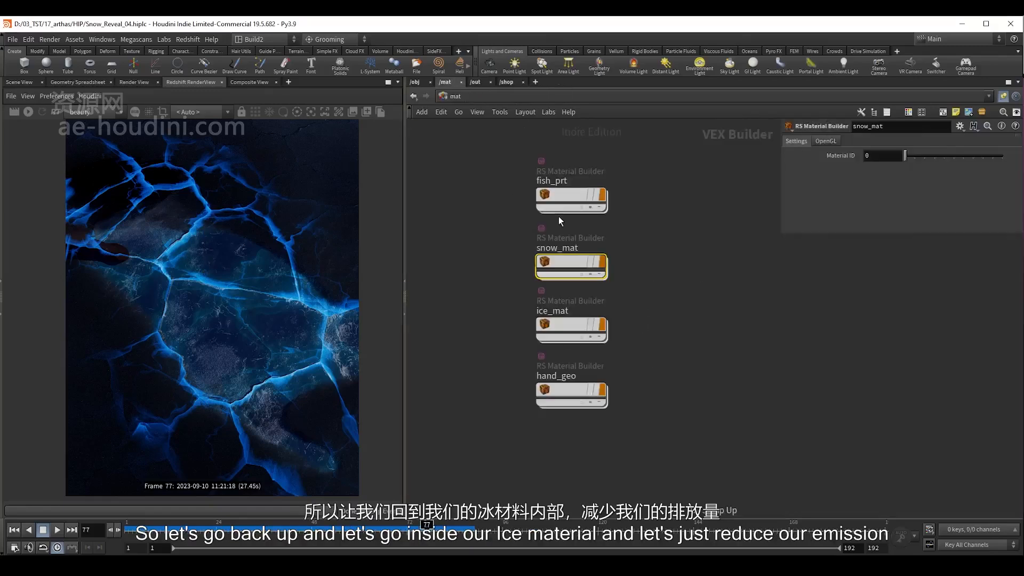
left_click(504, 305)
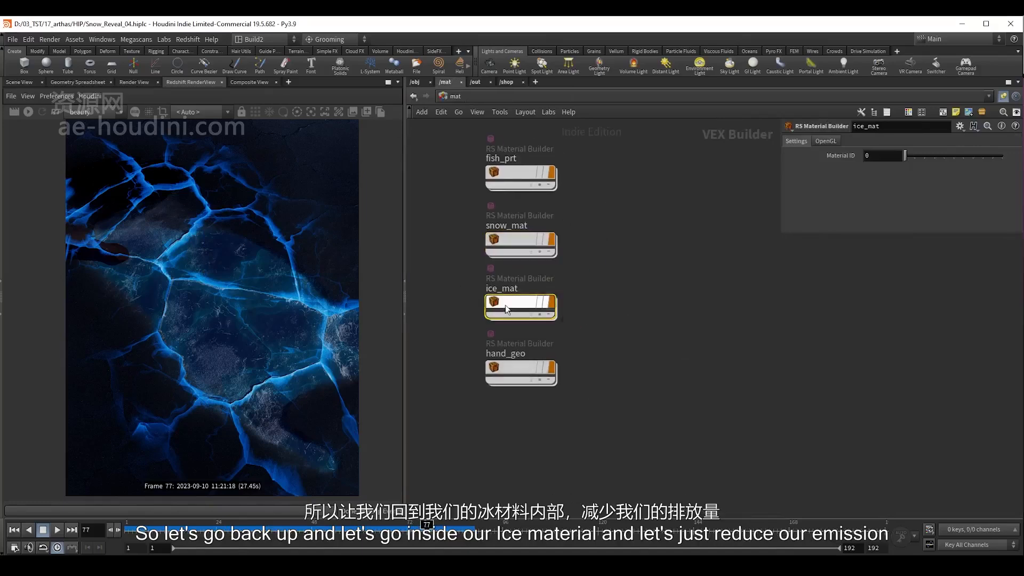
double_click(517, 299)
middle_click_drag(624, 279, 544, 276)
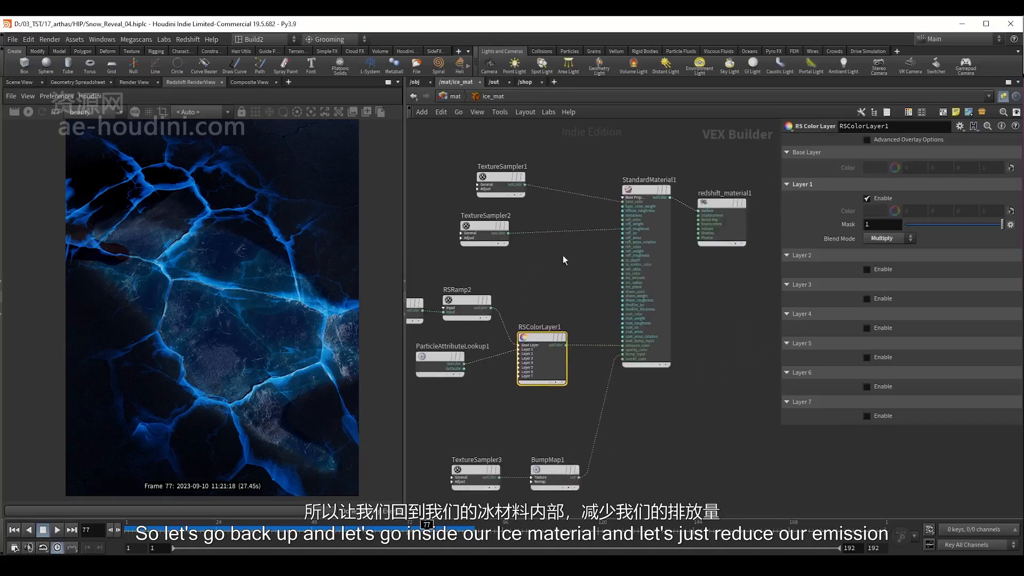
left_click(647, 190)
left_click_drag(899, 433, 840, 431)
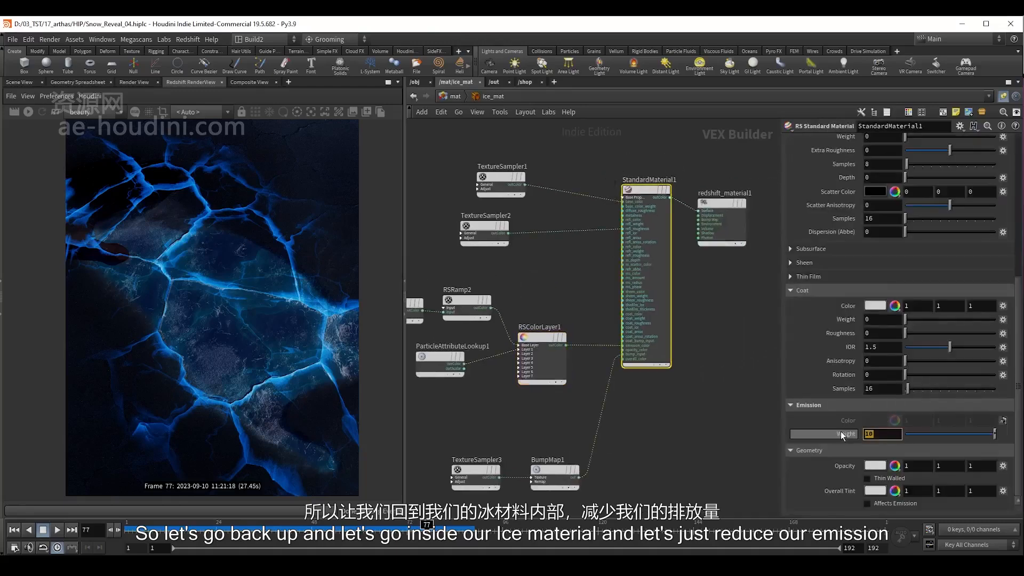
type("1")
key("Return")
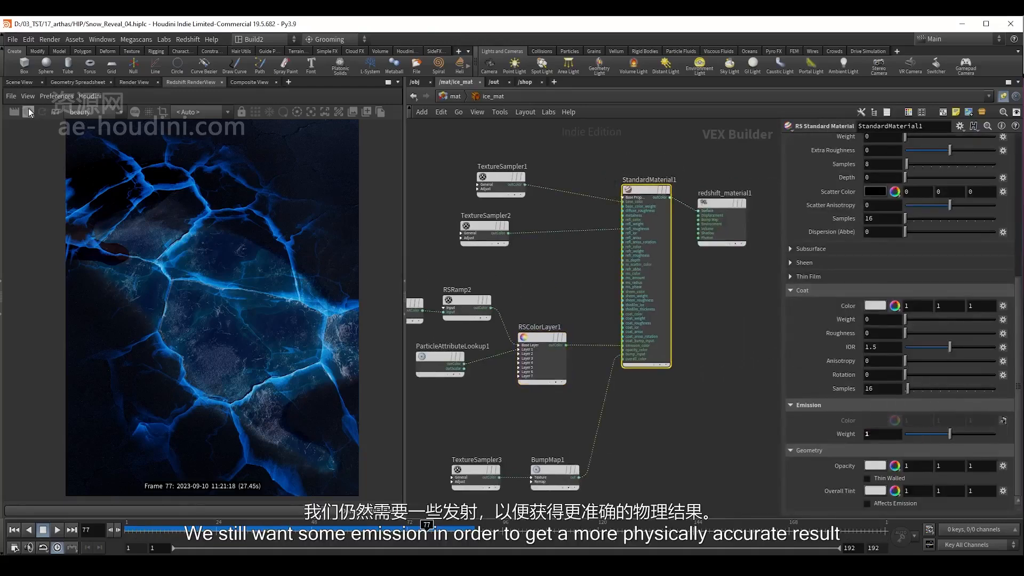
left_click(28, 109)
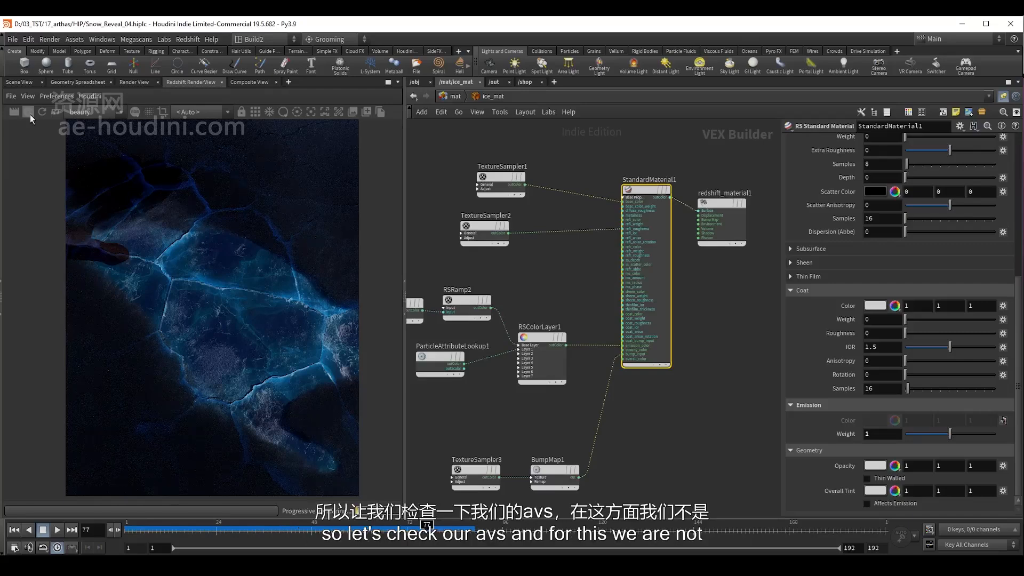
Remove the cryptomatte, fog and volume AOVs from the ice_ground_01 output node
left_click(494, 81)
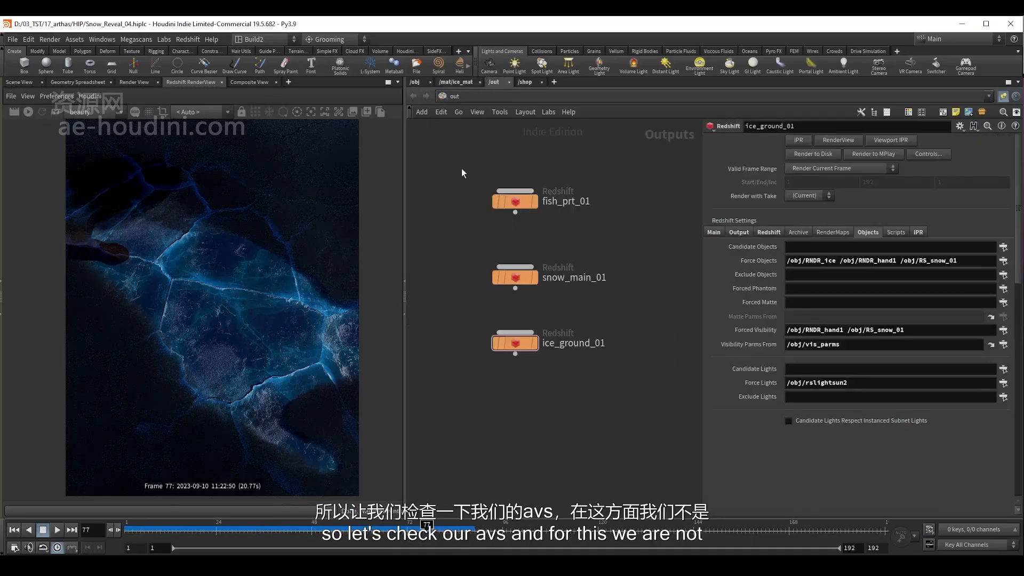
left_click(514, 342)
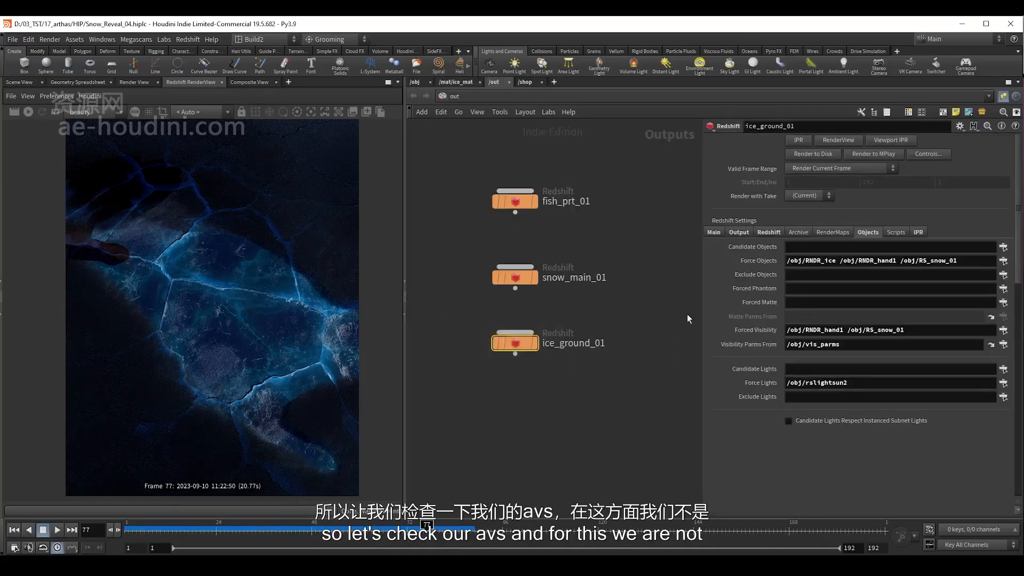
left_click(740, 233)
scroll(868, 367, "down", 10)
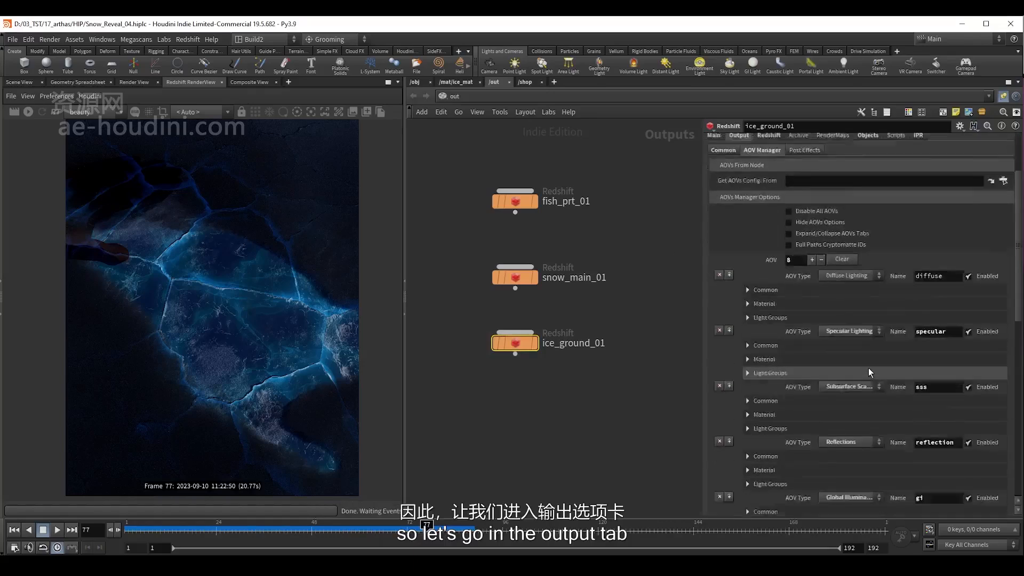
scroll(838, 377, "up", 1)
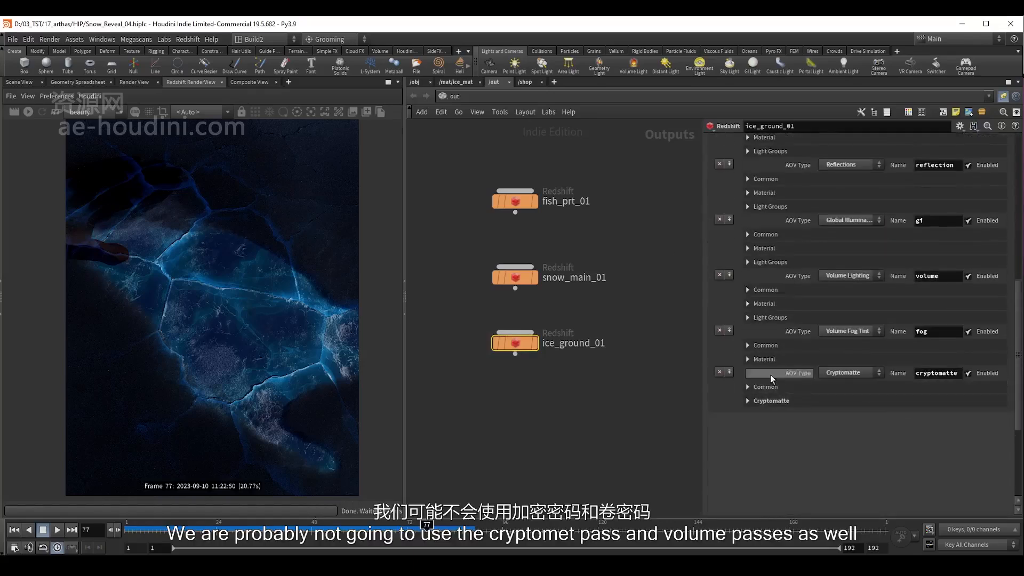
left_click(718, 371)
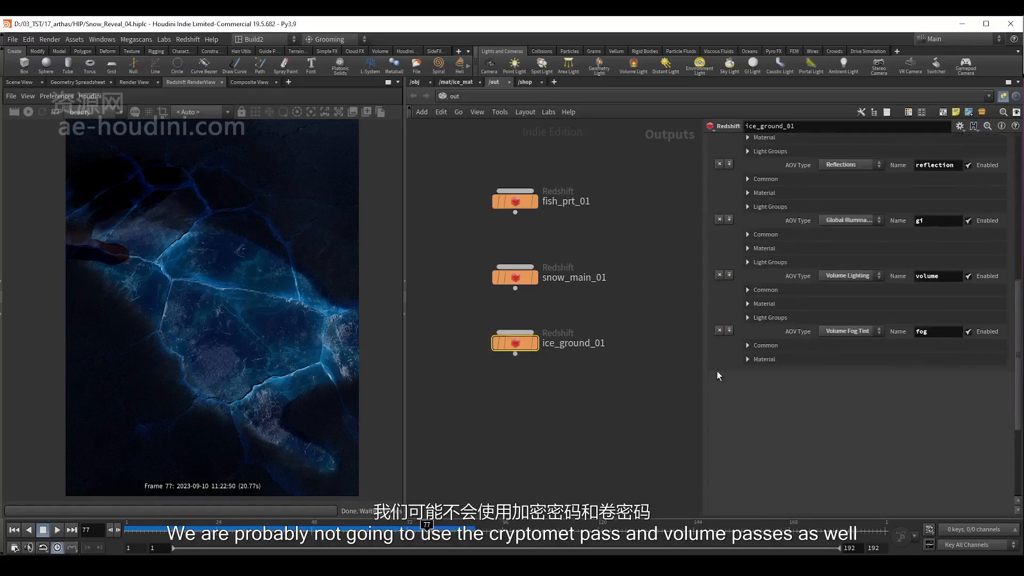
left_click(718, 330)
left_click(719, 275)
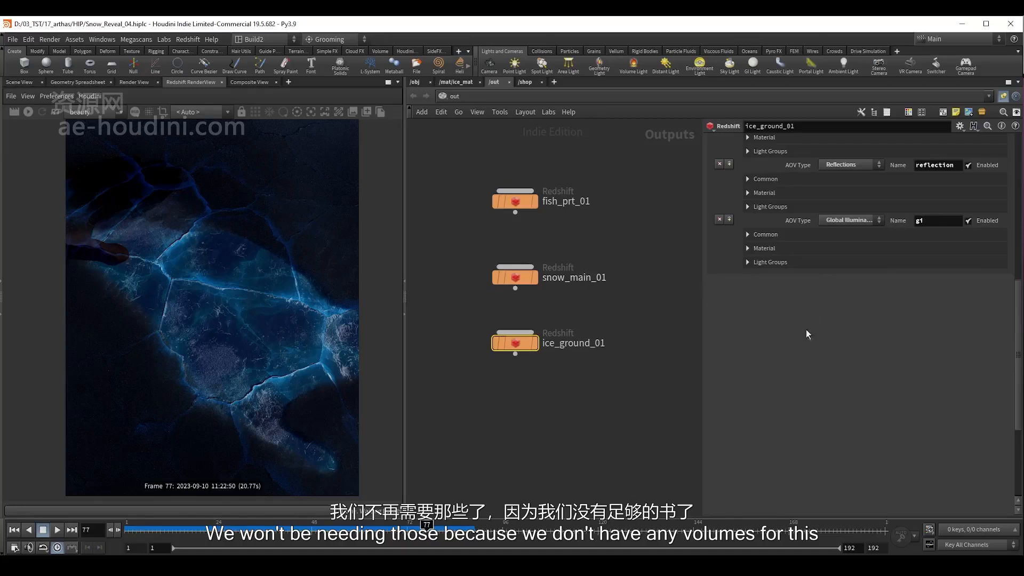
Remove the subsurface scattering (sss) AOV from ice_ground_01, keeping diffuse, specular, reflection and gi
scroll(805, 329, "up", 6)
scroll(869, 232, "up", 1)
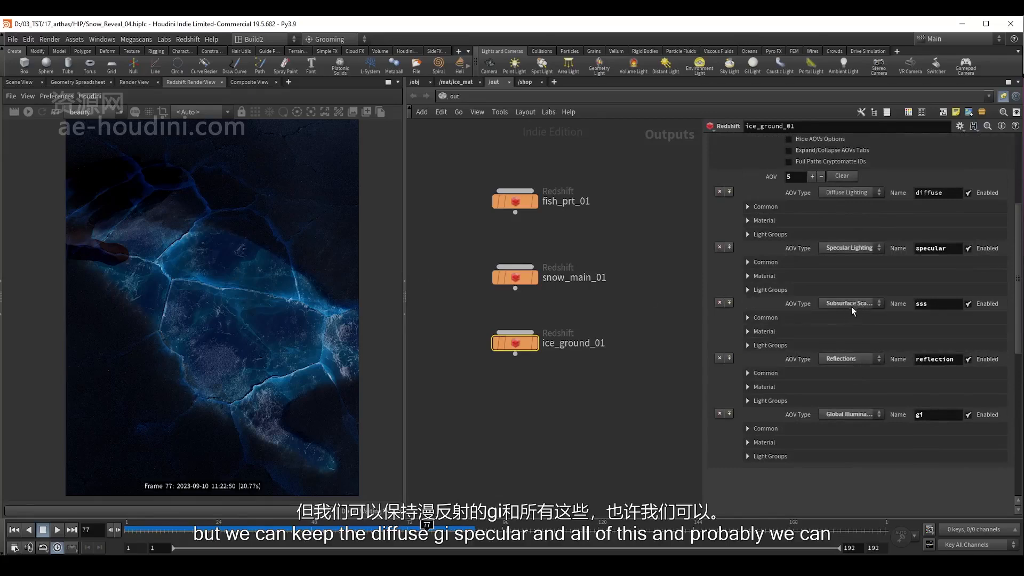
left_click(719, 303)
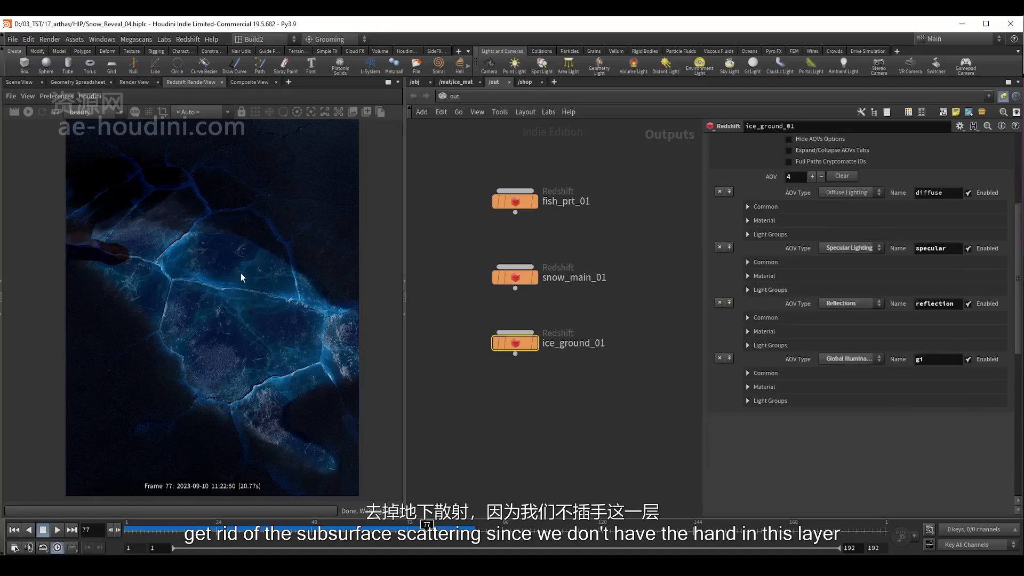
scroll(789, 187, "up", 5)
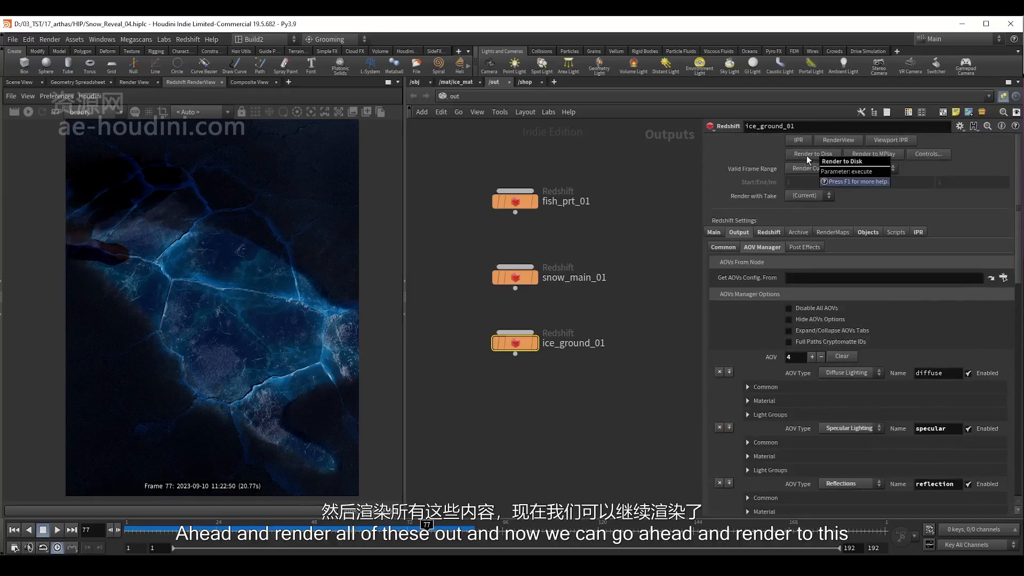
left_click(804, 154)
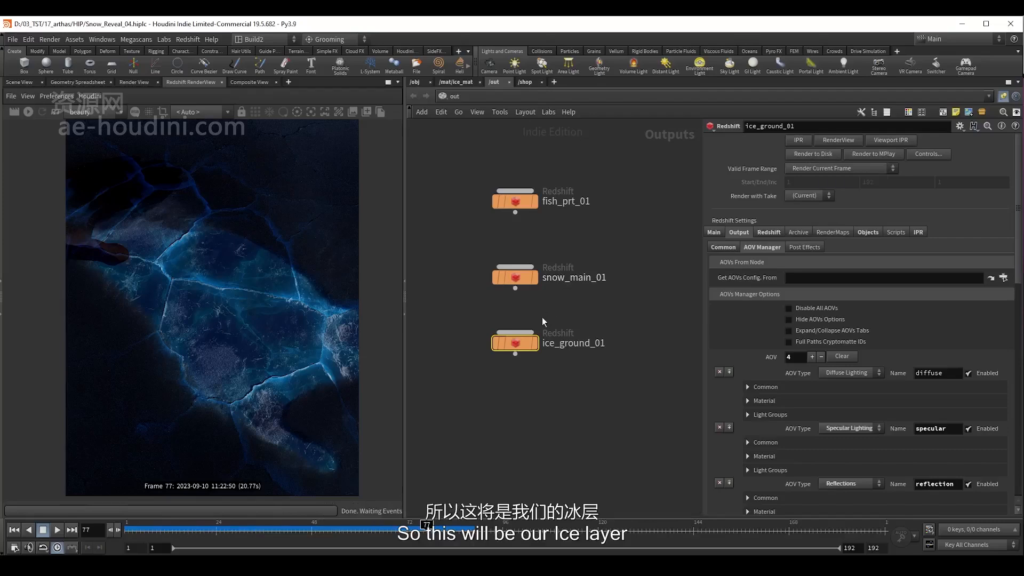
Add a new Redshift output node below ice_ground_01 in the output network
middle_click_drag(546, 385, 534, 332)
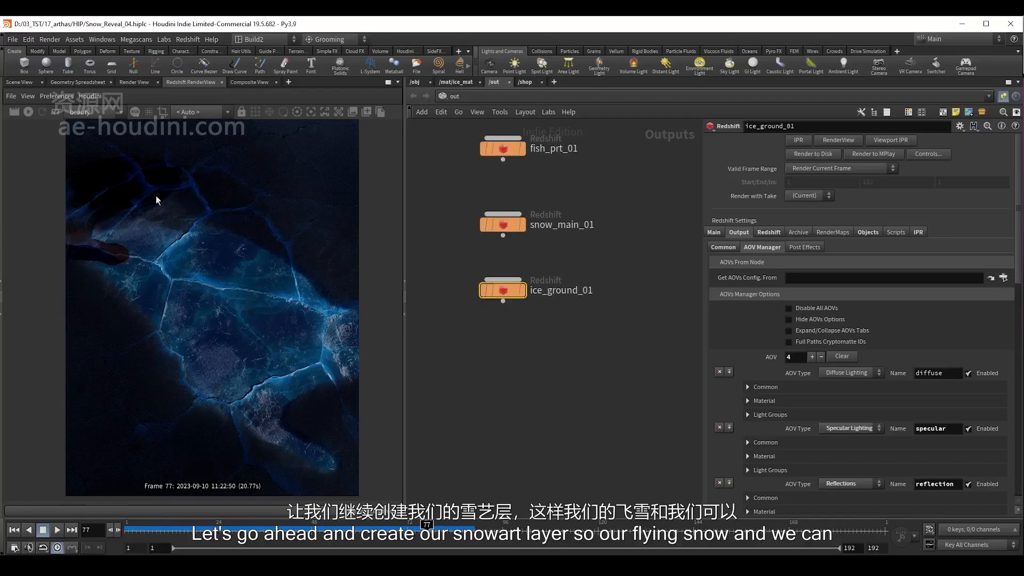
middle_click_drag(469, 345, 482, 338)
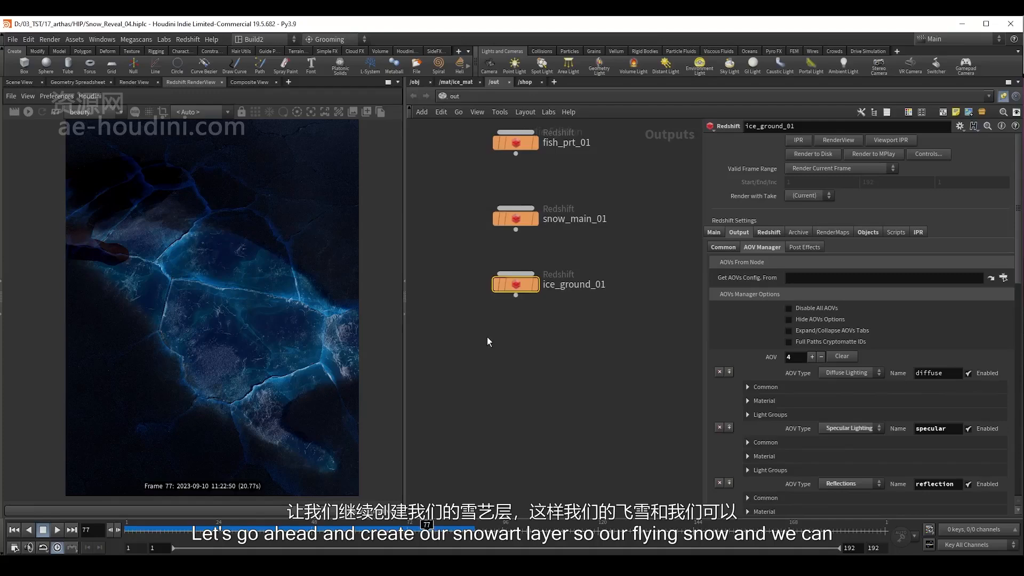
left_click(500, 329)
key("Tab")
type("red")
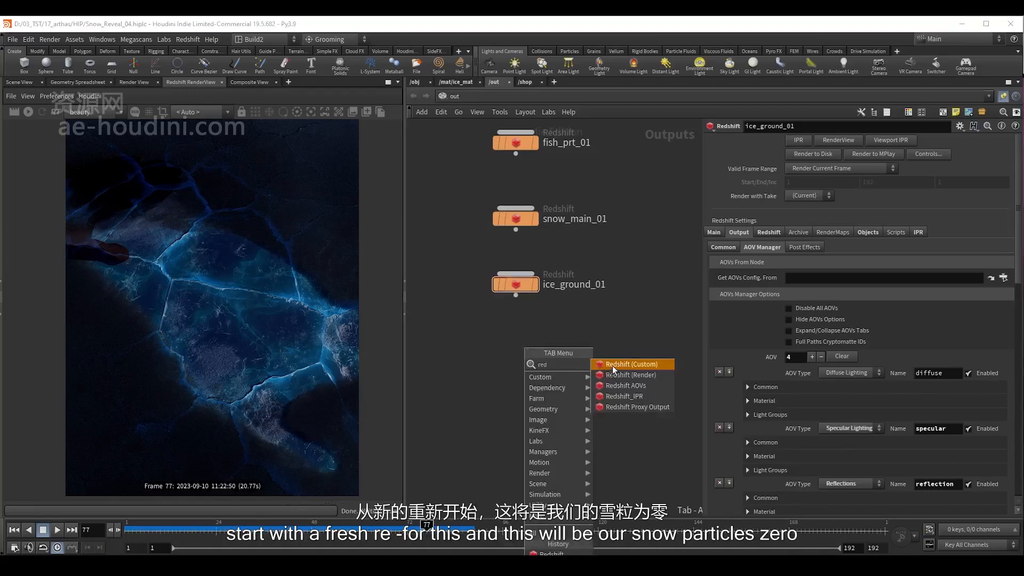
left_click(612, 366)
left_click(516, 347)
middle_click_drag(511, 350, 492, 343)
Rename the new Redshift output node to snow_prt_01
double_click(579, 353)
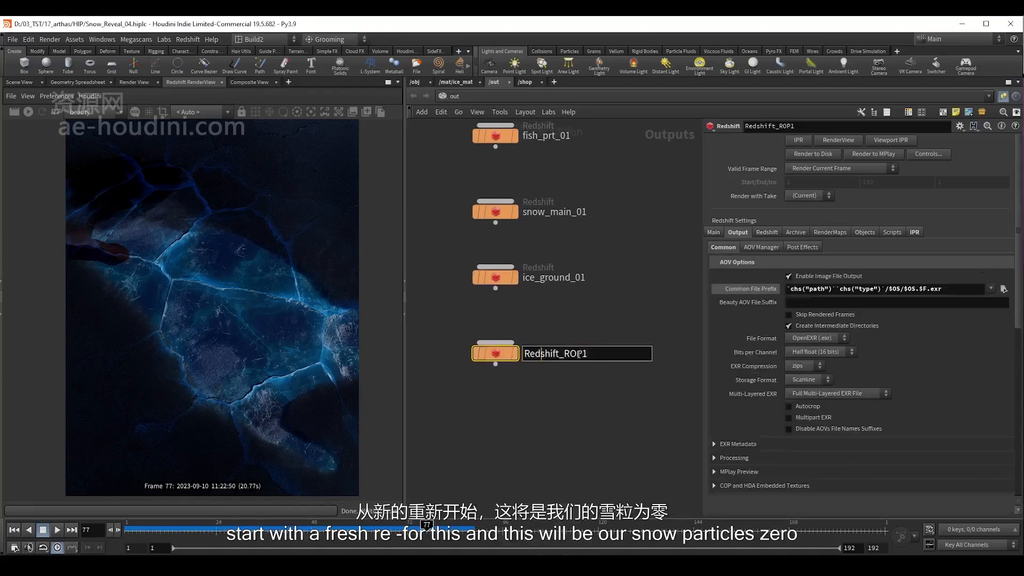
left_click_drag(590, 354, 501, 345)
type("snow_prt")
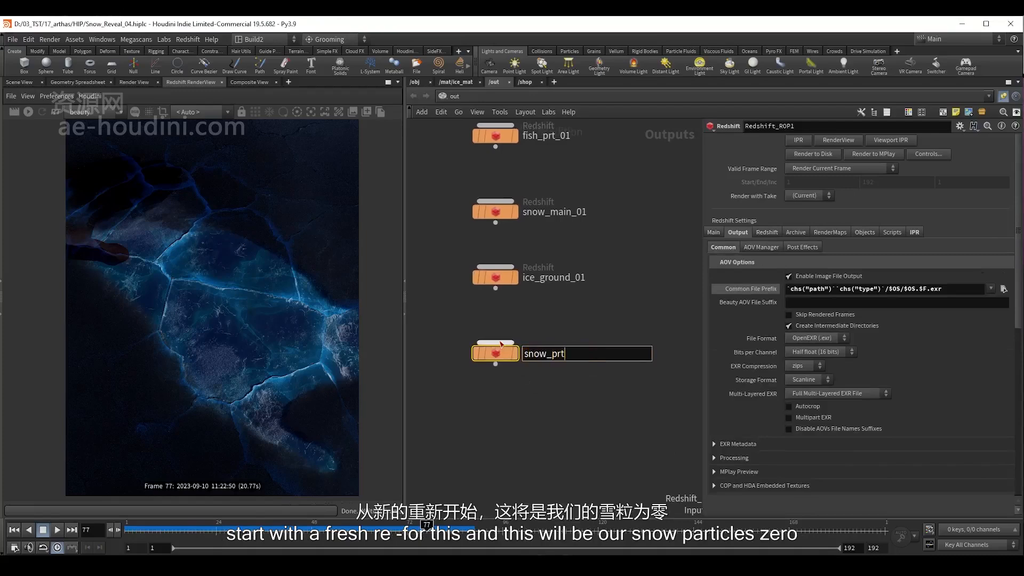
type("_01")
key("Return")
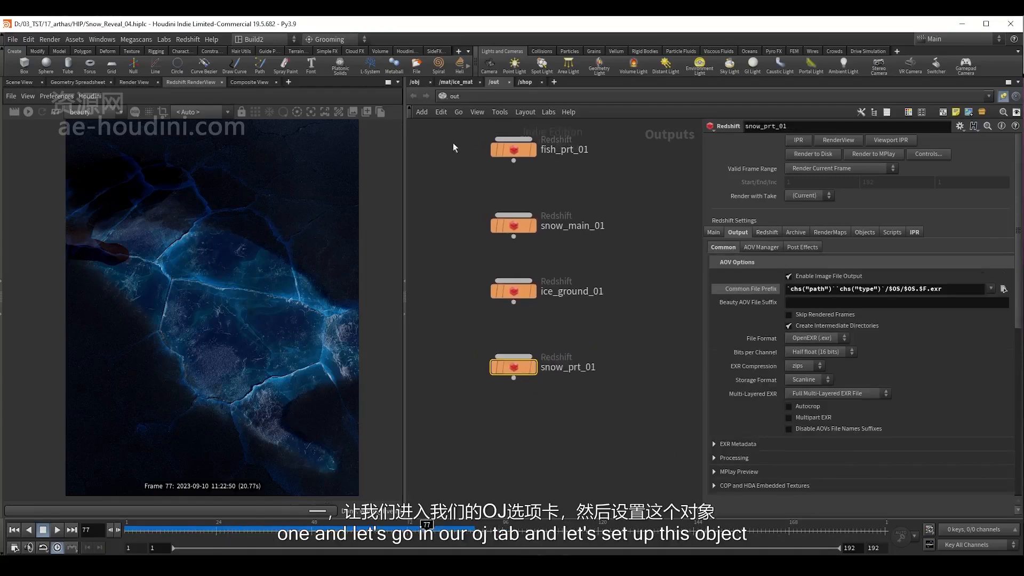
Show the scene view and add a Geometry object below RNDR_hand1 at object level
left_click(414, 82)
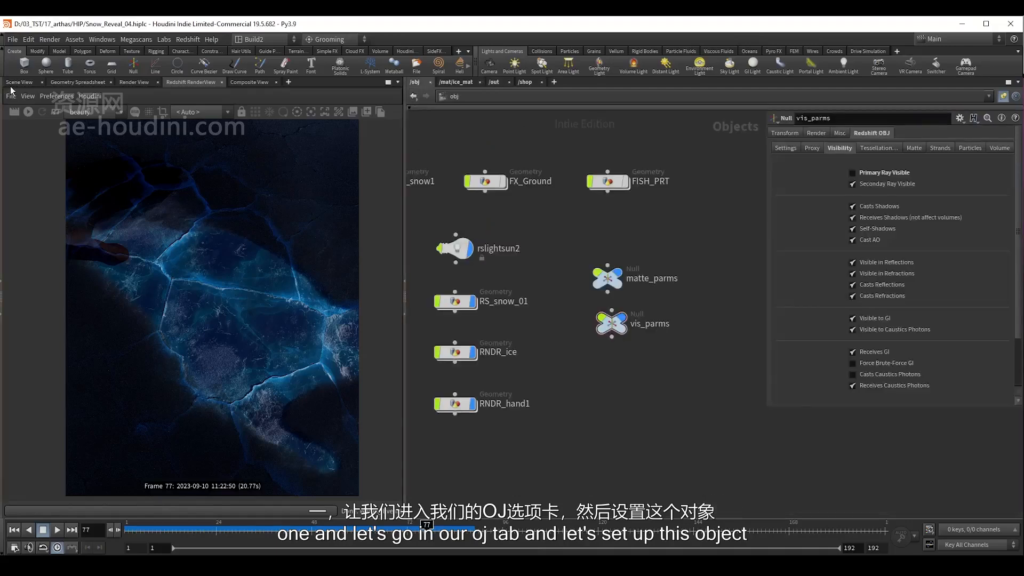
left_click(16, 83)
middle_click_drag(468, 441, 530, 412)
key("Tab")
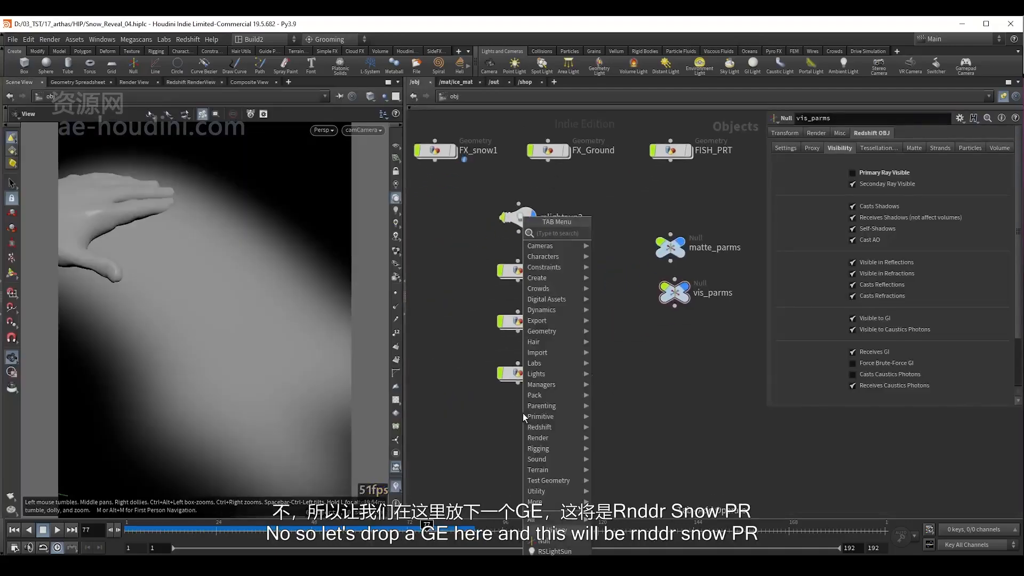
type("ge")
key("Return")
left_click(518, 430)
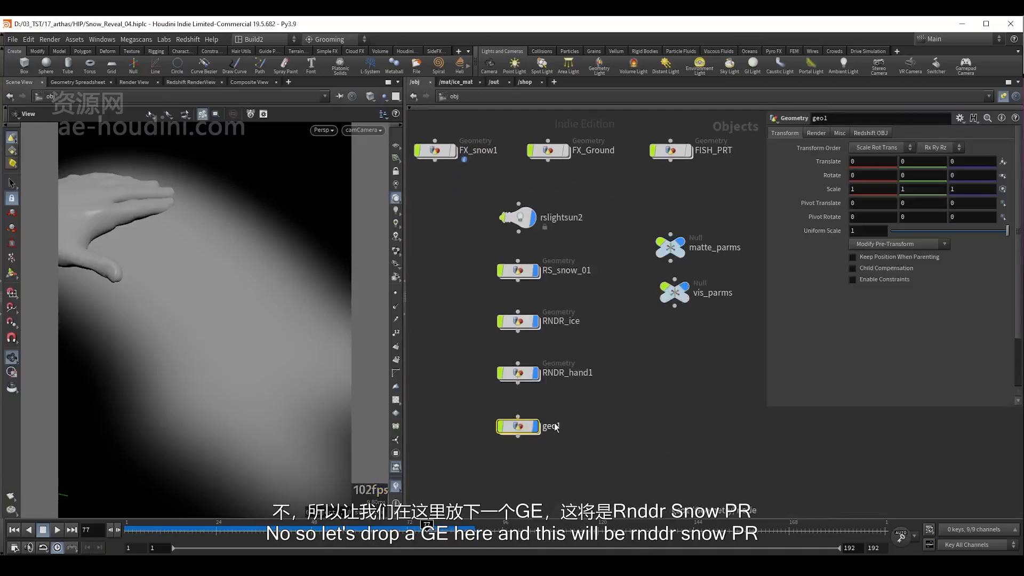
Rename the new Geometry object to RNDR_snow_prt
double_click(554, 426)
type("RNDR_")
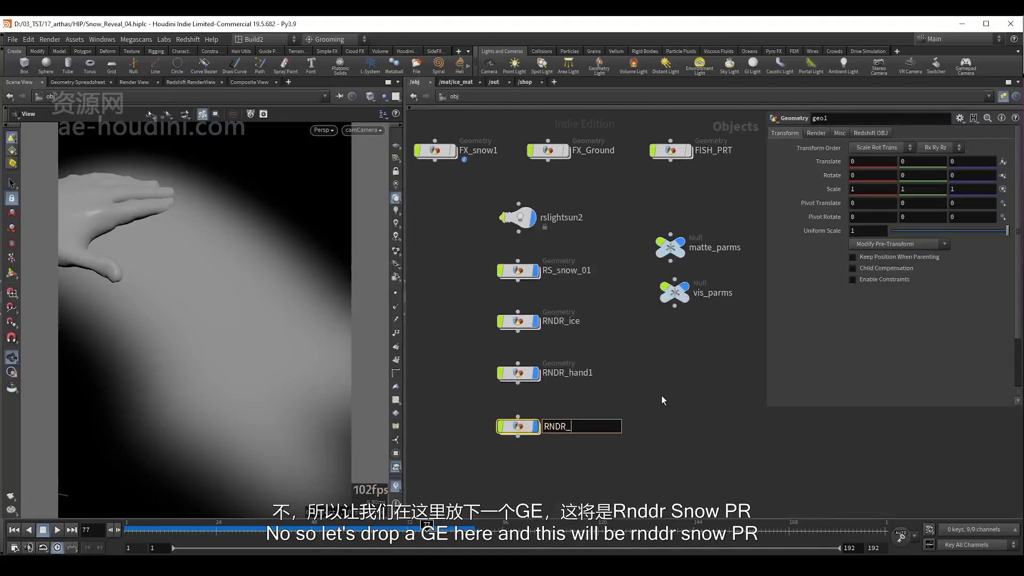
type("snow_prt")
key("Return")
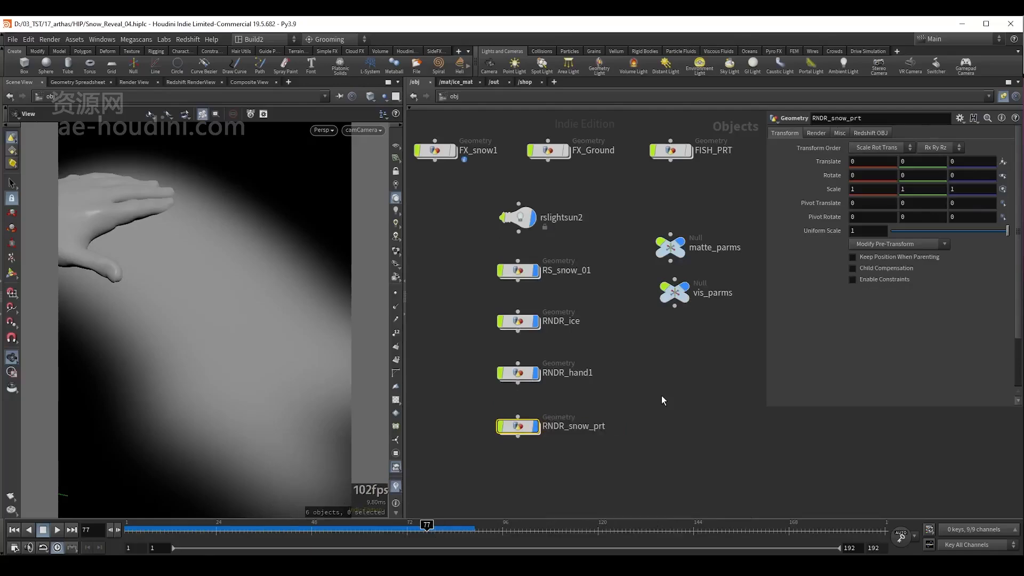
Inside FX_snow1, find the timeshift3 node at the end of the dust particle chain and display it
middle_click_drag(456, 271, 485, 331)
double_click(464, 213)
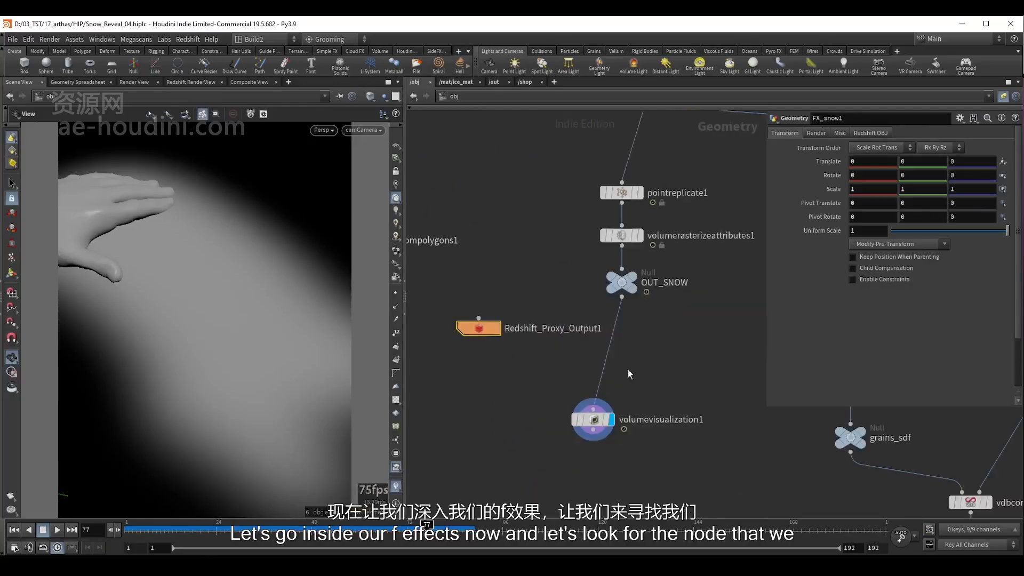
scroll(697, 395, "down", 3)
mouse_move(689, 395)
middle_mouse_down()
mouse_move(620, 347)
mouse_move(459, 123)
middle_mouse_up()
middle_click_drag(527, 383, 465, 193)
scroll(616, 370, "down", 3)
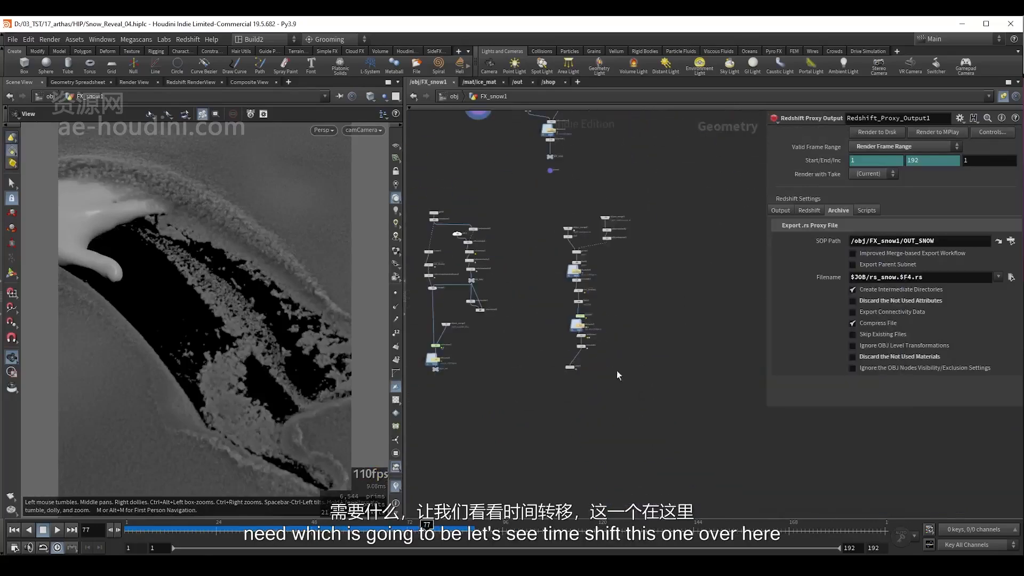
middle_click_drag(559, 340, 593, 380)
scroll(593, 382, "up", 5)
left_click(605, 387)
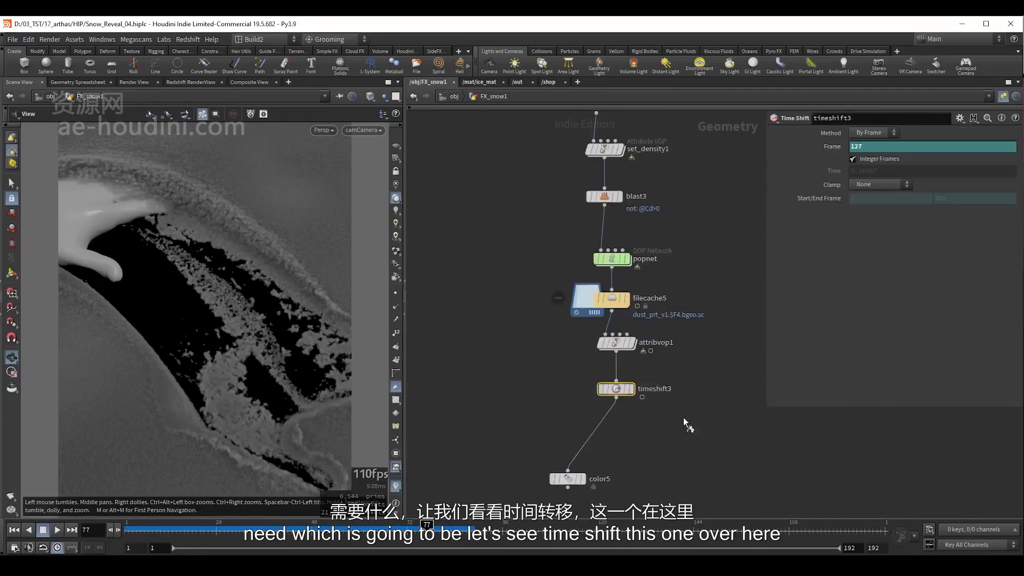
key("r")
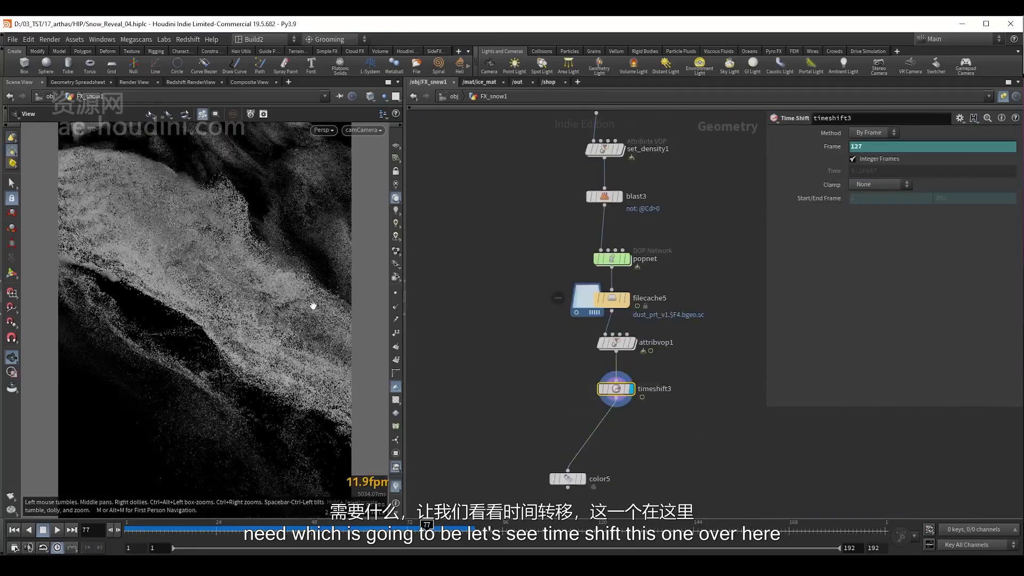
Connect a Null to the output of timeshift3 and display it
middle_click_drag(662, 403, 639, 310)
left_click(596, 305)
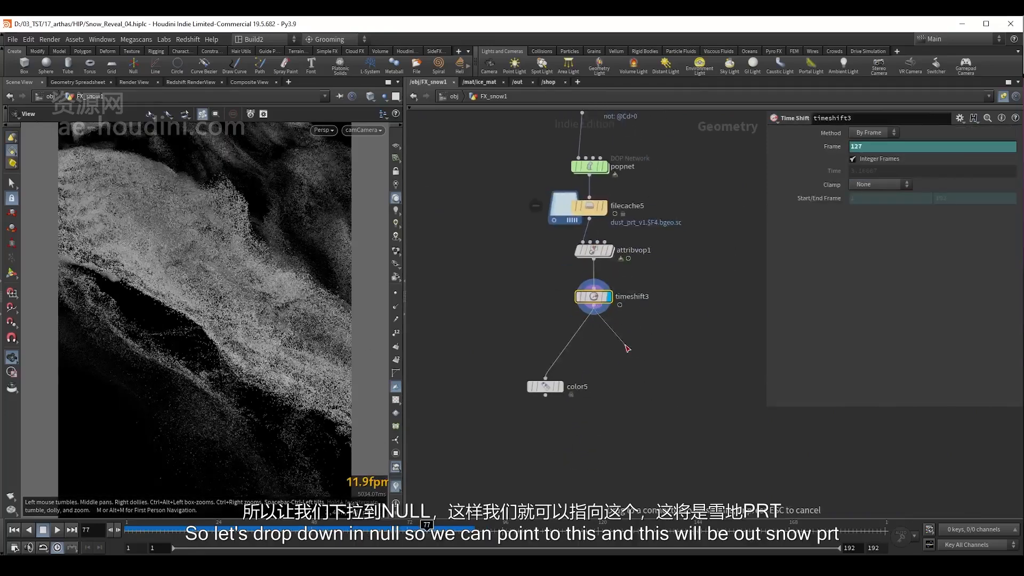
key("Tab")
type("null")
key("Return")
left_click(626, 344)
key("r")
Rename the Null below timeshift3 to OUT_snow_prt
left_click(658, 344)
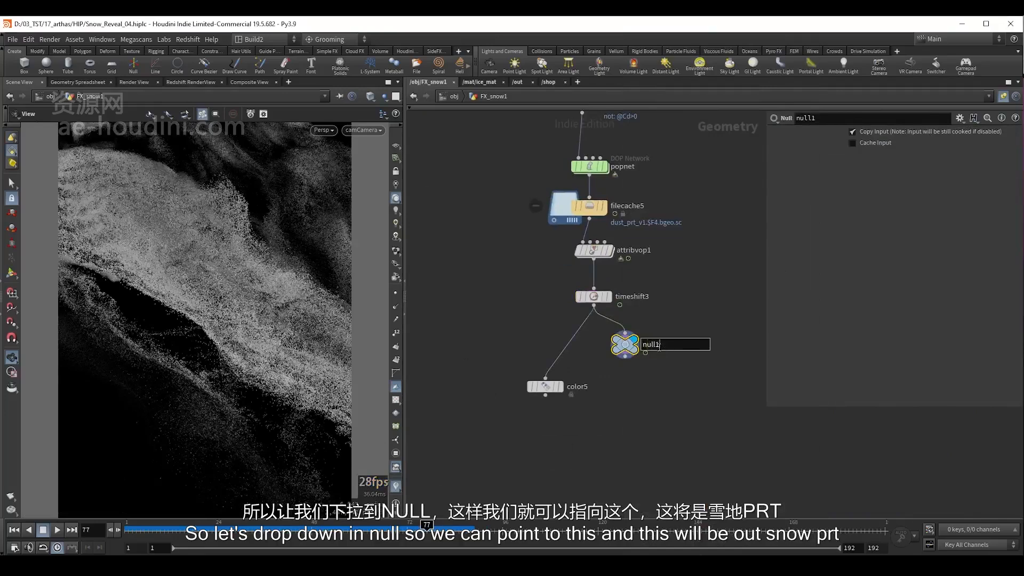
left_click_drag(661, 344, 617, 340)
type("OUT_snow_prt")
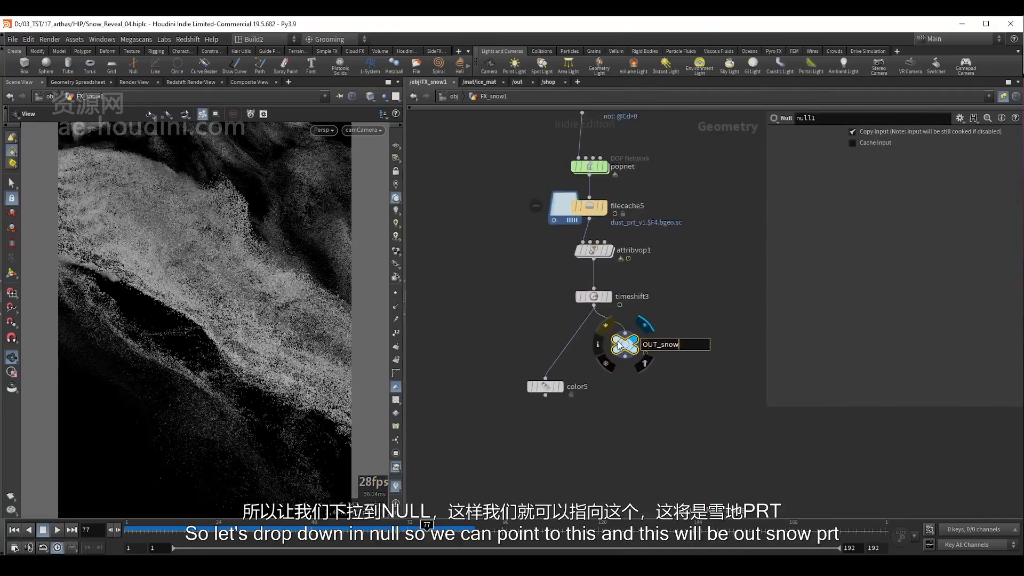
key("Return")
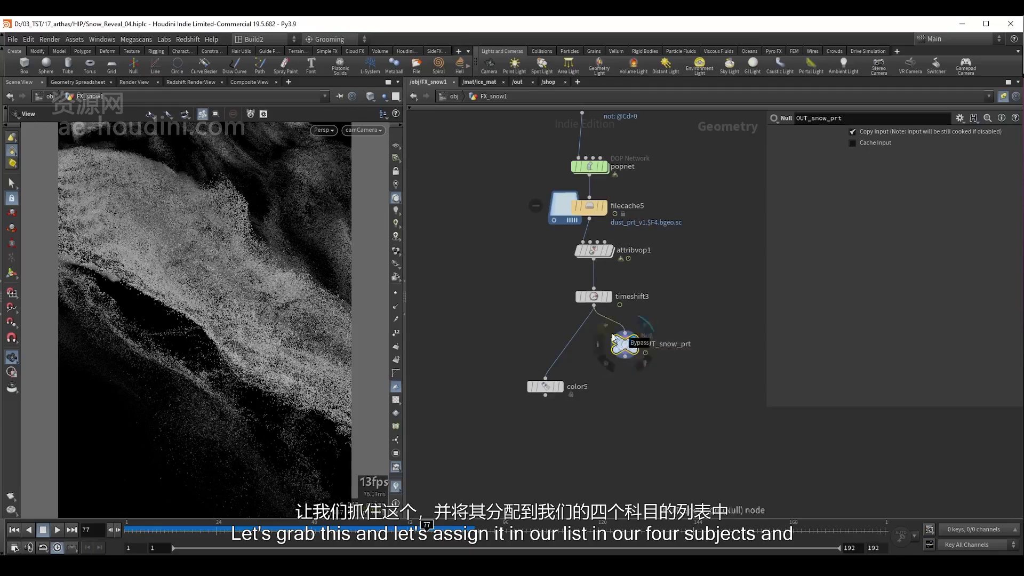
Set Force Objects on snow_prt_01 to /obj/FX_snow1/OUT_snow_prt and clear its Candidate Objects
left_click(515, 82)
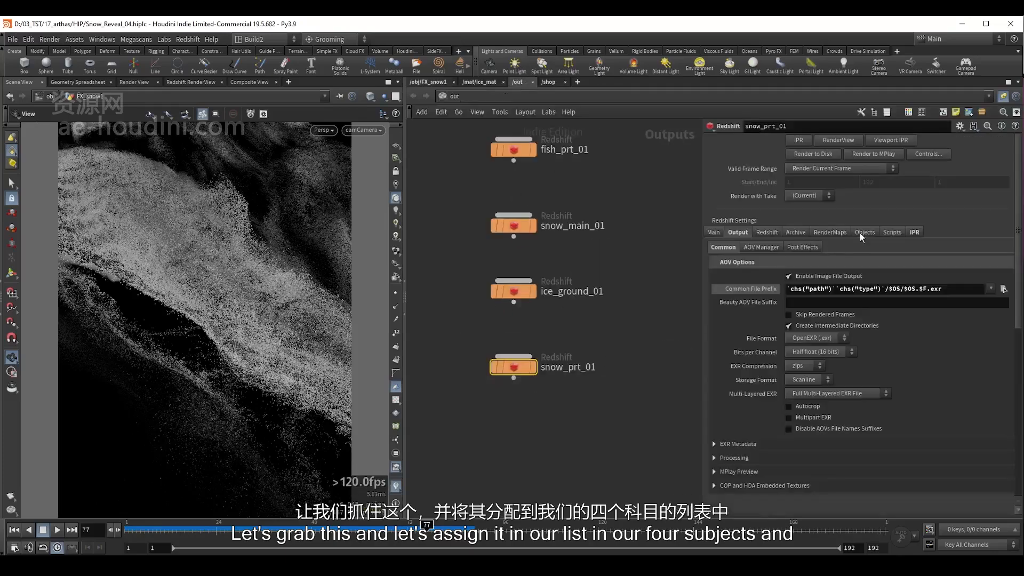
left_click(861, 236)
left_click(808, 260)
type("/obj/FX_snow1/OUT_snow_prt")
key("Return")
left_click(797, 248)
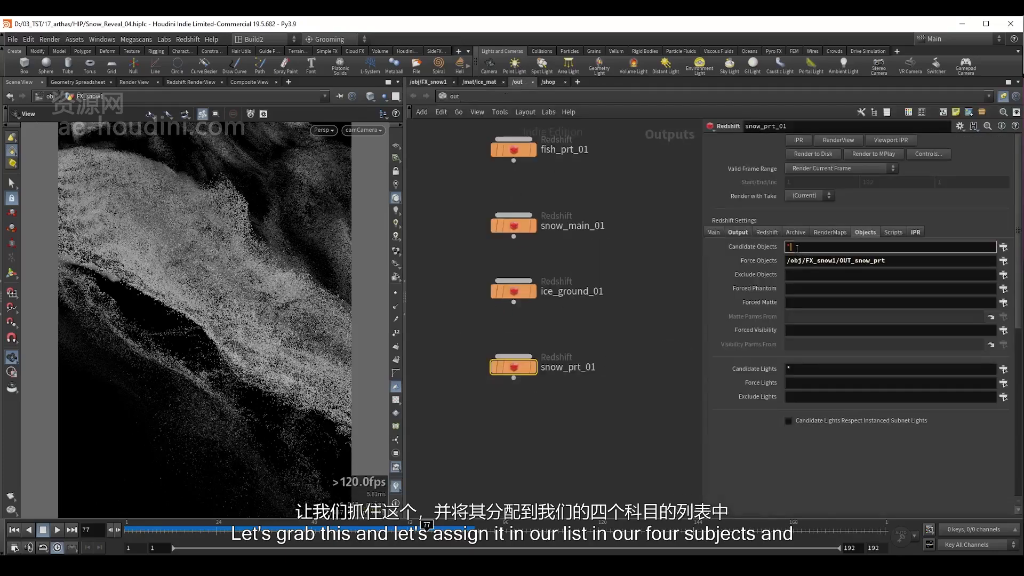
key("BackSpace")
key("Return")
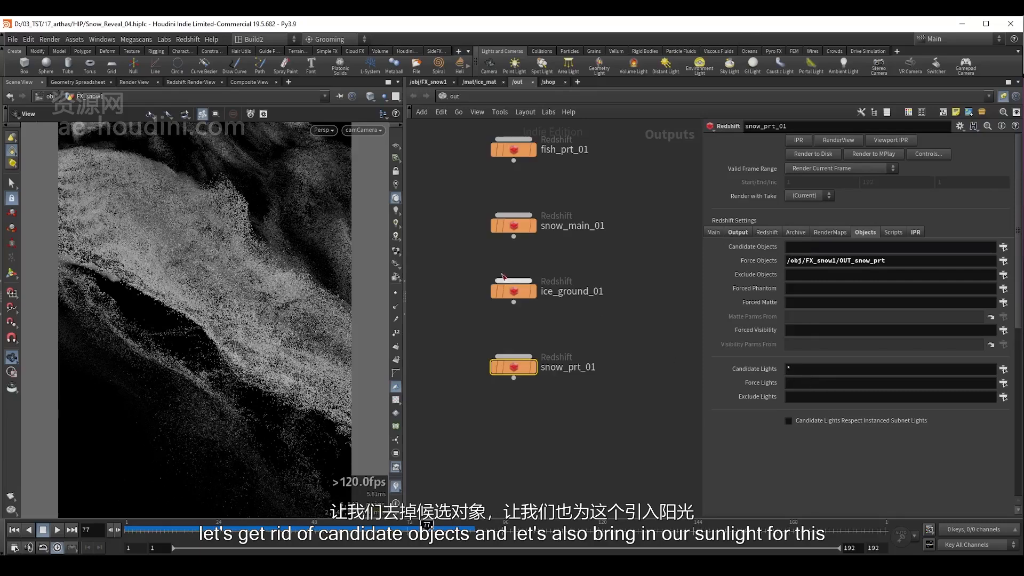
Reuse the light path from ice_ground_01 to set Force Lights on snow_prt_01 to /obj/rslightsun2, and clear Candidate Lights
left_click(512, 288)
left_click(868, 233)
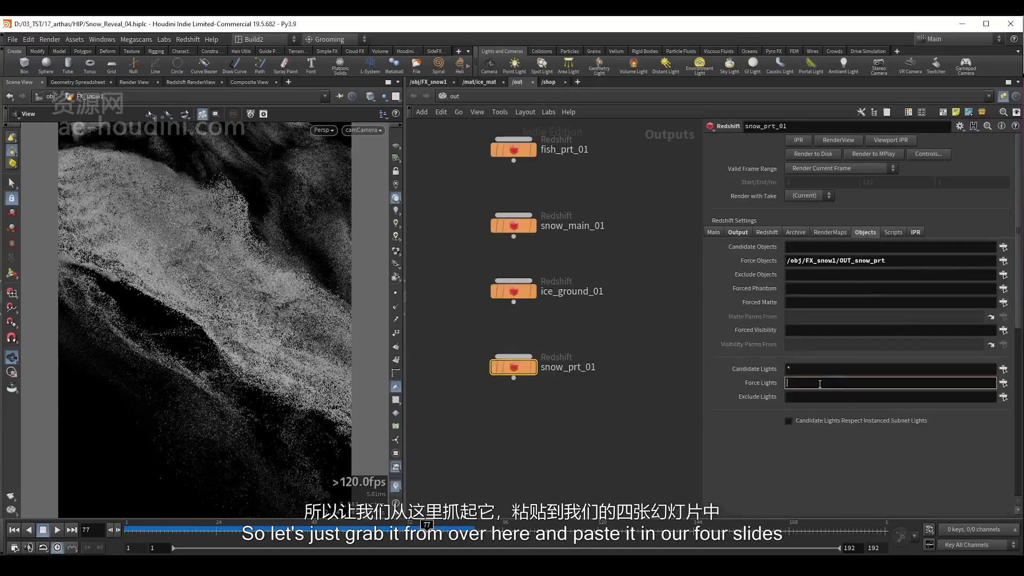
type("/obj/rslightsun2")
left_click(808, 369)
key("BackSpace")
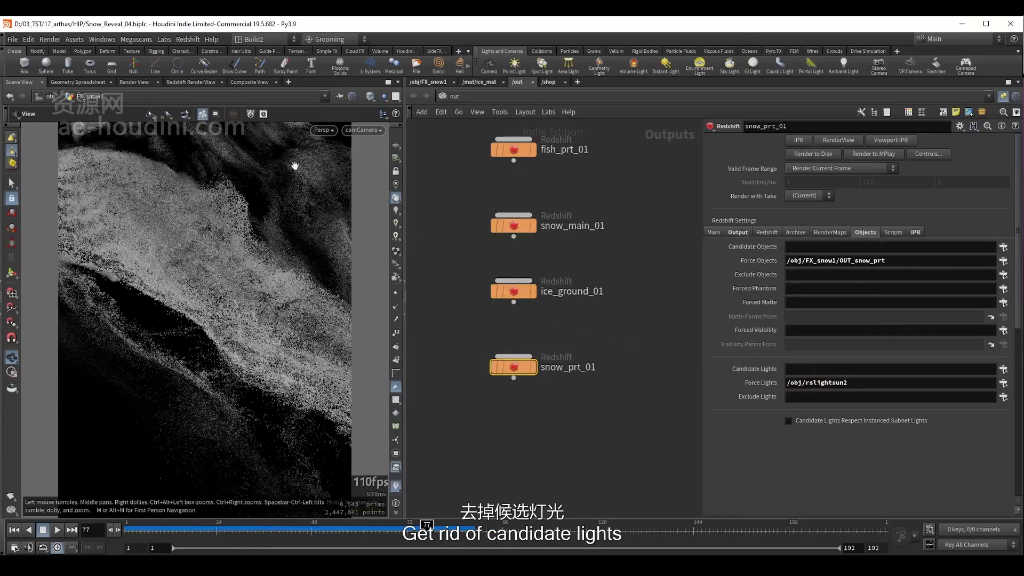
Create another RS Material Builder in the /mat network, beside the existing material builders
left_click(469, 84)
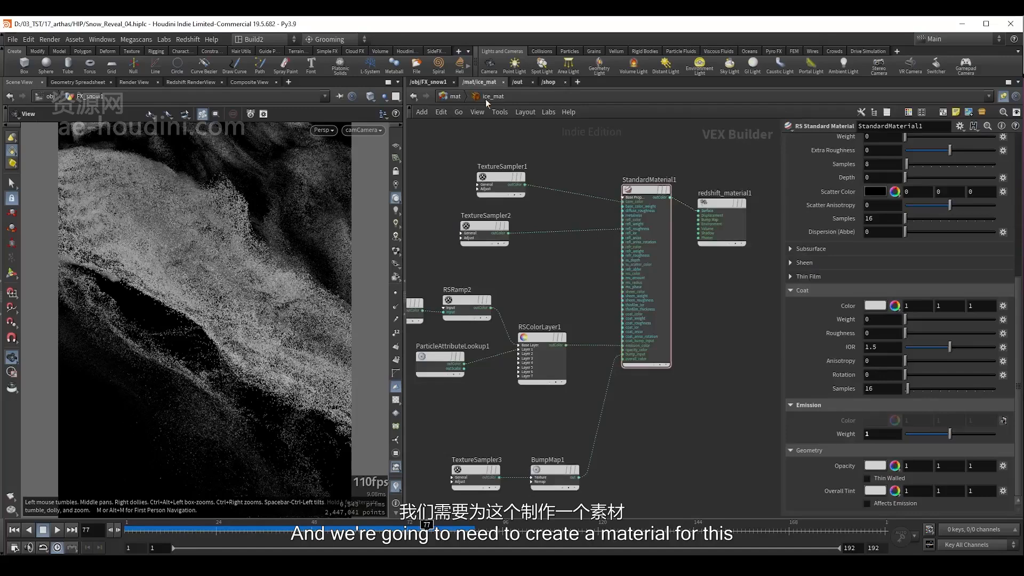
key("u")
key("Tab")
type("rs bu")
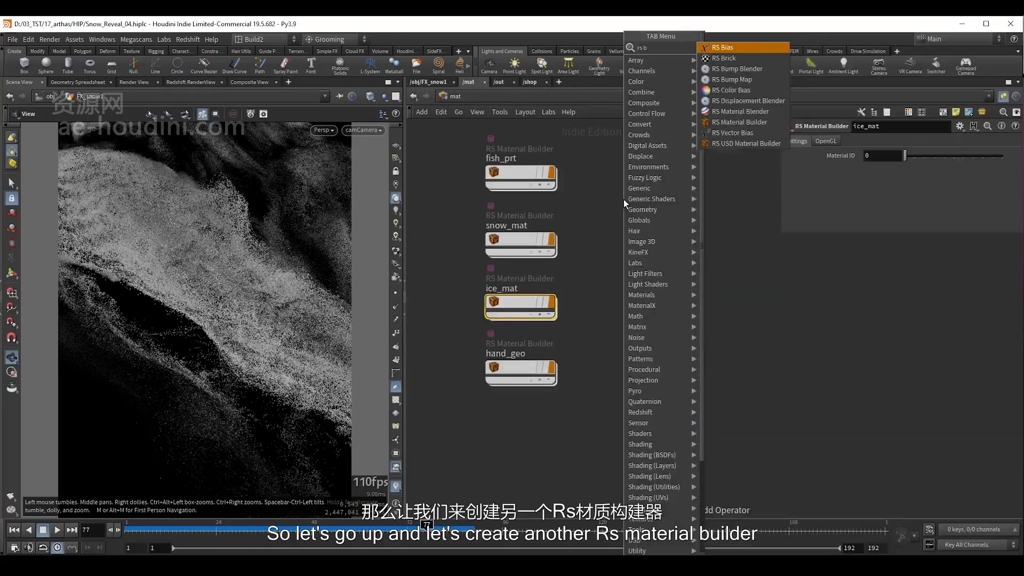
key("Down")
key("Down")
key("Return")
left_click(623, 200)
middle_click_drag(666, 265, 655, 342)
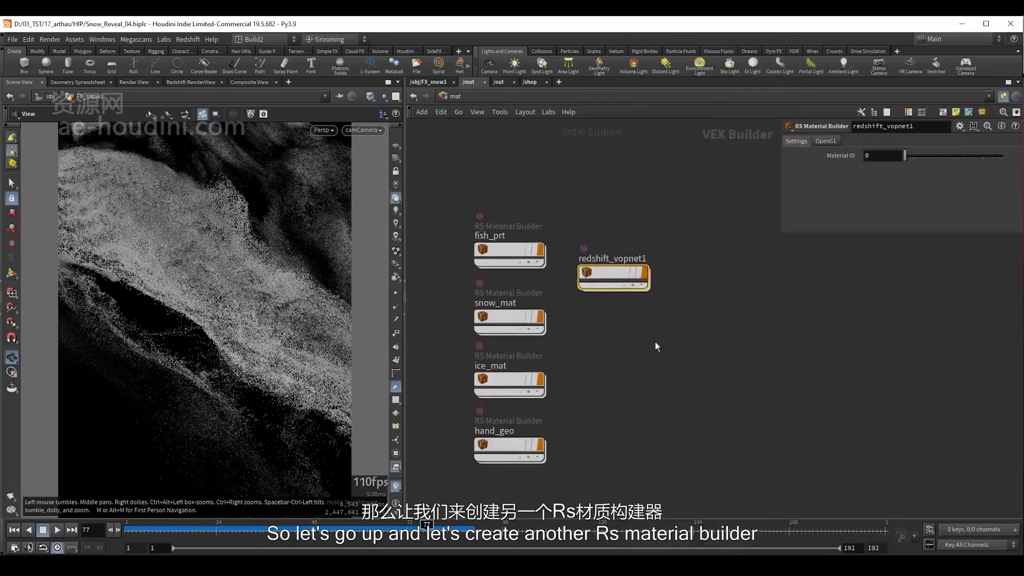
Rename the new RS Material Builder to snow_prt
left_click(685, 281)
left_click_drag(622, 276, 566, 271)
type("snow_pr")
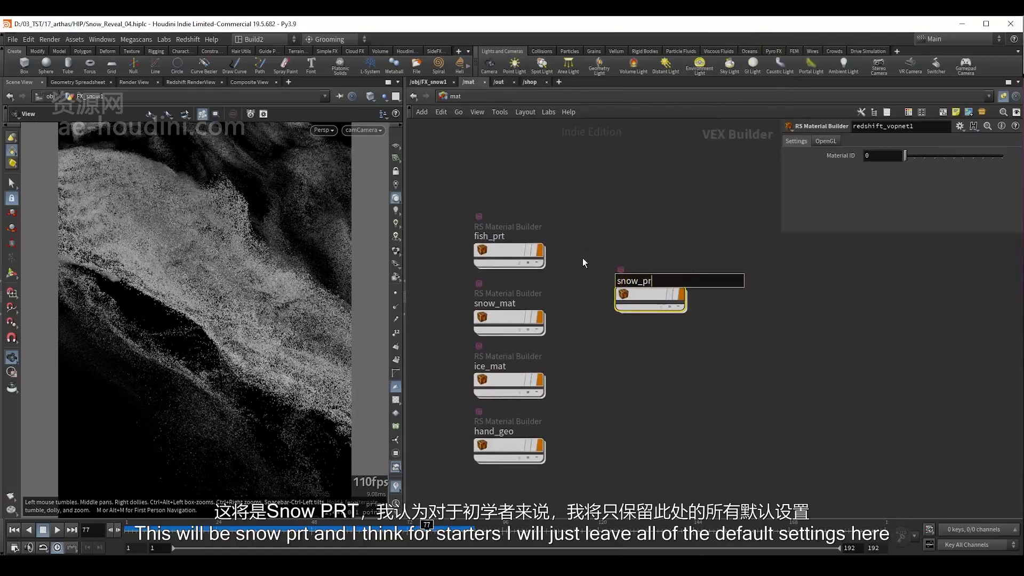
type("t_")
key("BackSpace")
key("Return")
Inside snow_prt, raise the reflection Roughness of StandardMaterial1 to 0.708
double_click(656, 296)
left_click_drag(648, 281, 623, 282)
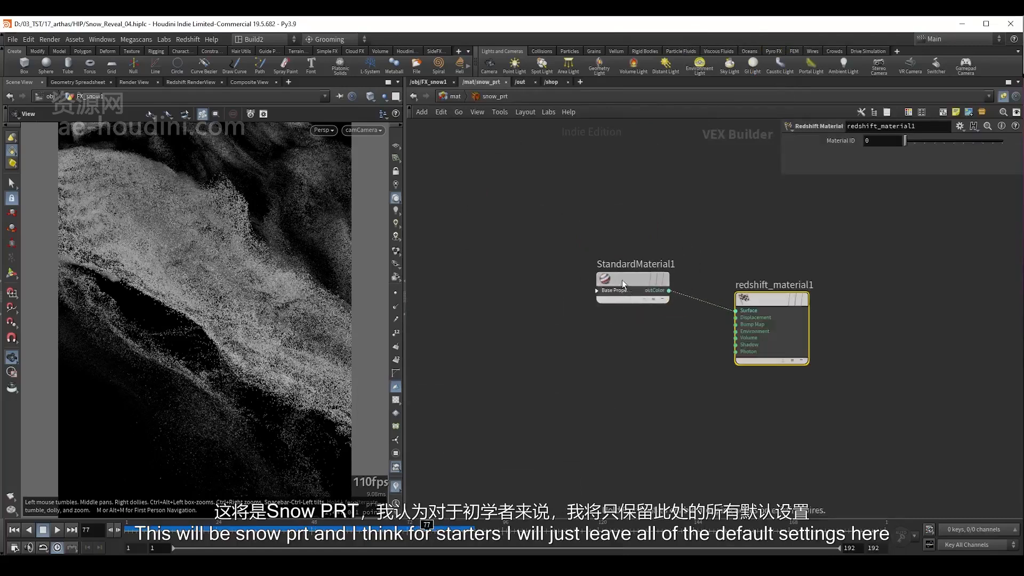
left_click_drag(531, 227, 644, 339)
middle_click_drag(590, 384, 479, 350)
scroll(731, 343, "down", 2)
scroll(903, 313, "up", 2)
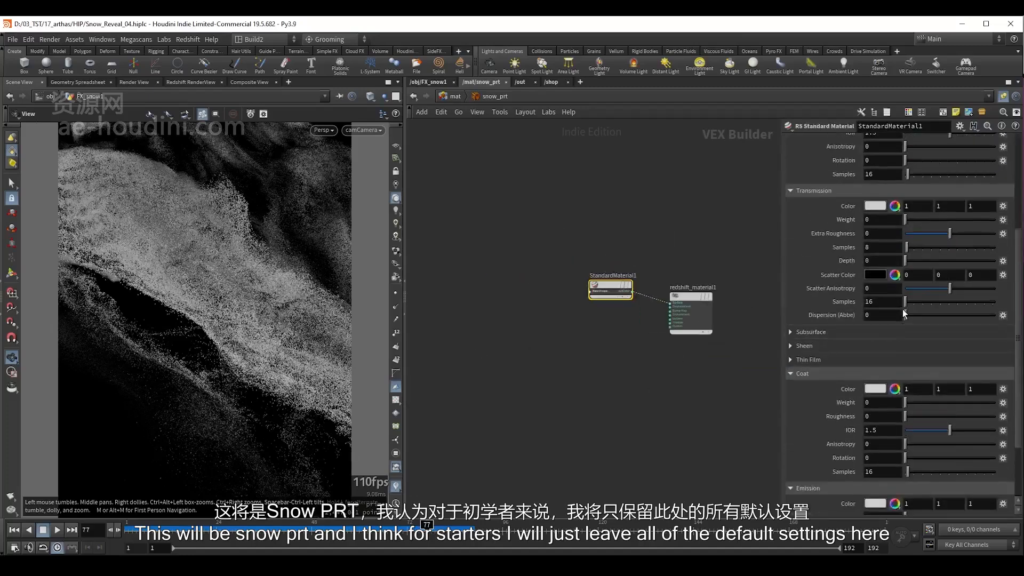
middle_click_drag(643, 196, 562, 224)
scroll(941, 245, "up", 5)
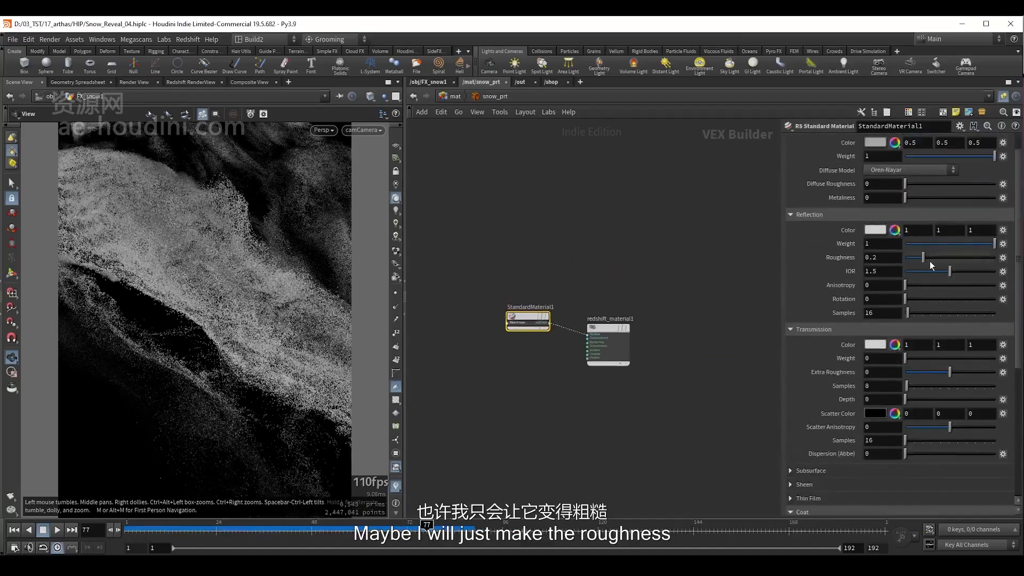
left_click_drag(926, 258, 970, 260)
scroll(640, 230, "up", 2)
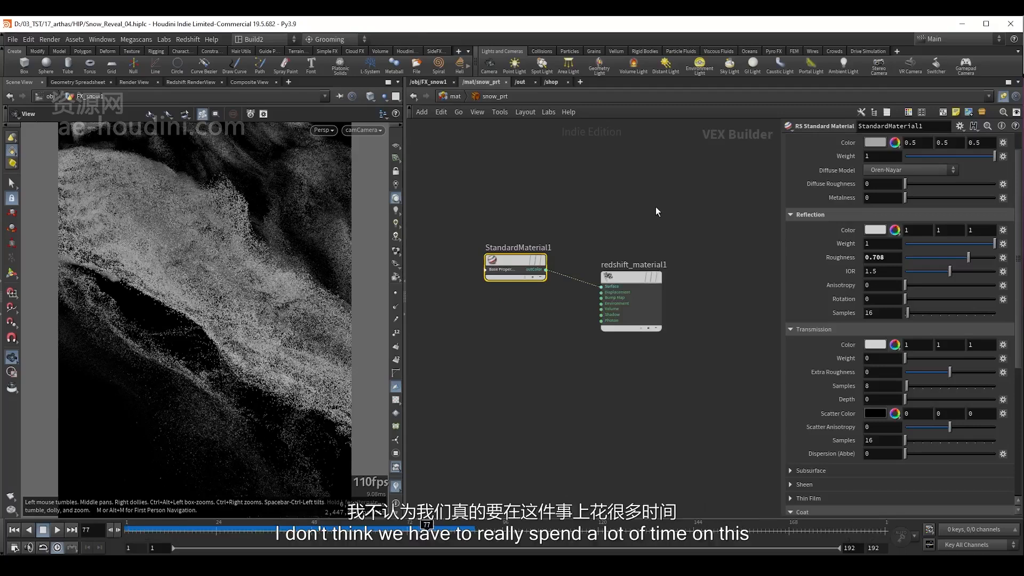
Copy the OUT_snow_prt null in FX_snow1 and open the RNDR_snow_prt object's empty network
key("u")
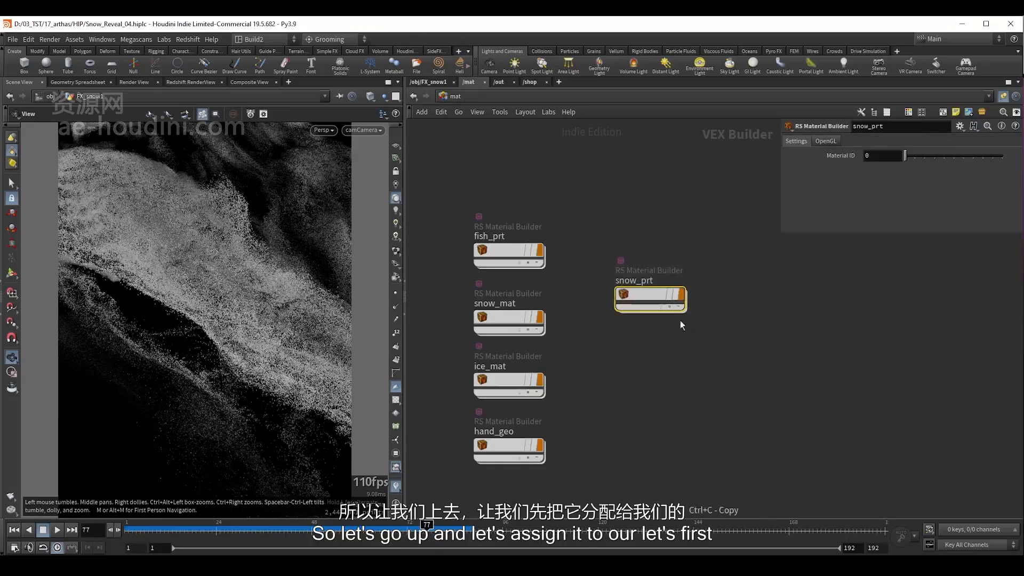
left_click(429, 82)
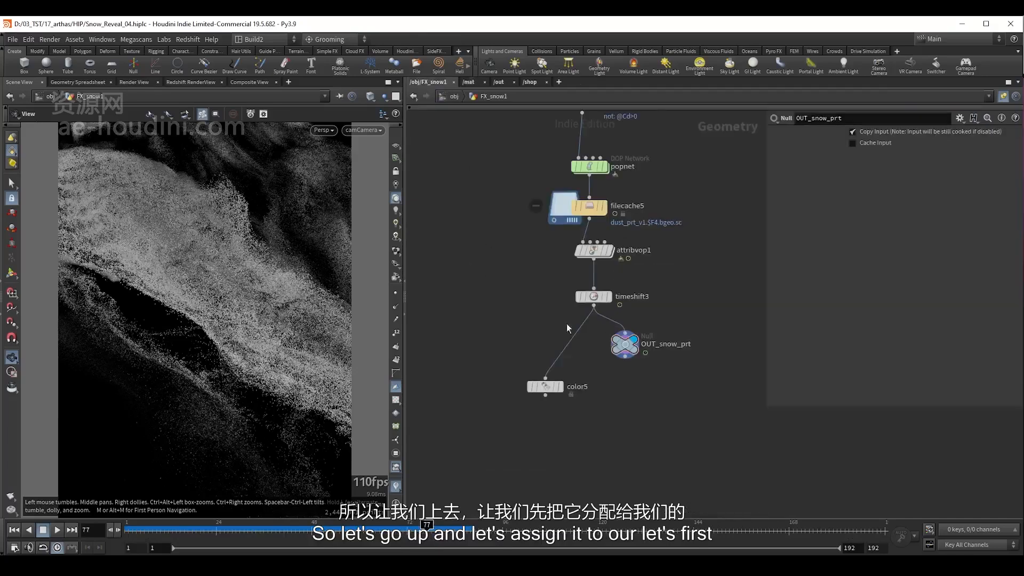
left_click(627, 346)
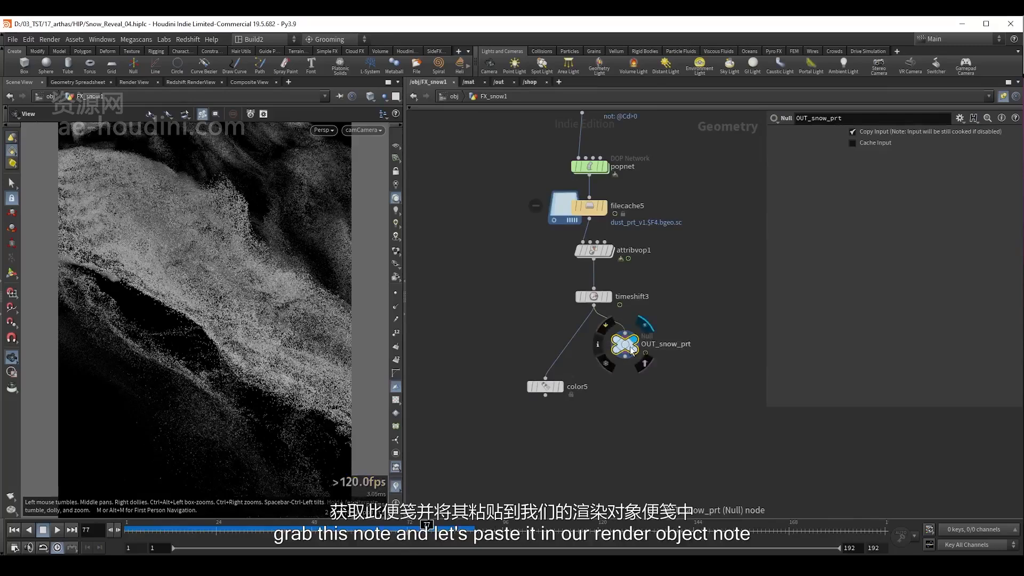
key("u")
double_click(544, 389)
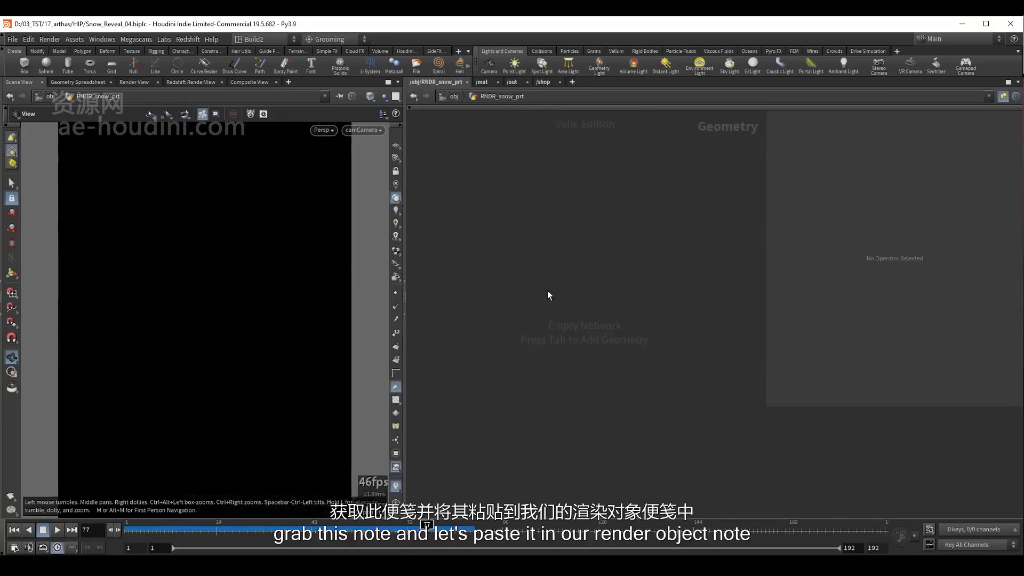
Add an Object Merge in RNDR_snow_prt with Object 1 set to /obj/FX_snow1/OUT_snow_prt
key("Tab")
type("object")
key("Return")
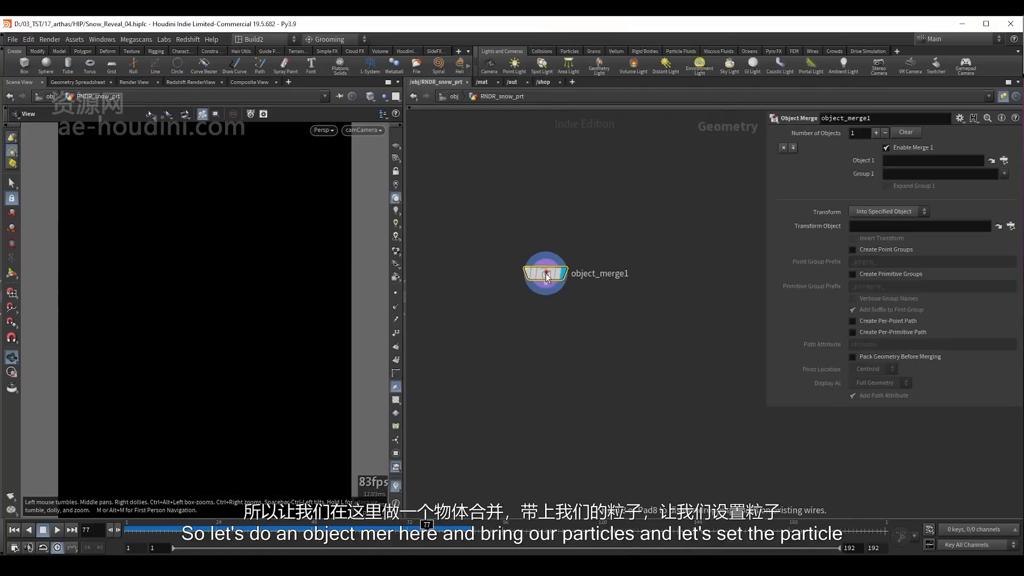
left_click(546, 274)
type("/obj/FX_snow/OUT_prt")
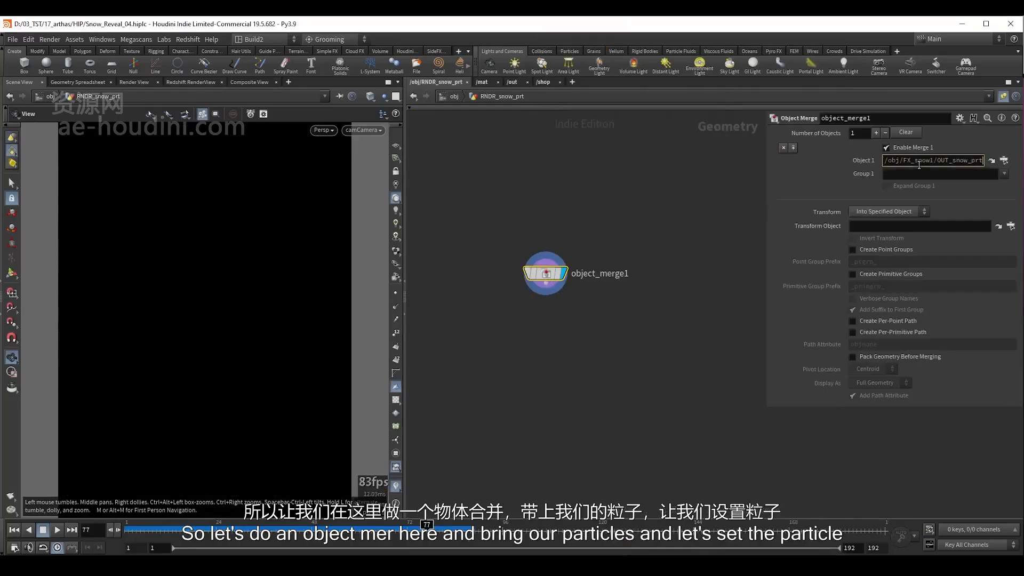
Enable Render Object as Particles in the Redshift settings of RNDR_snow_prt and set its Global Scale Multiplier to .1
key("u")
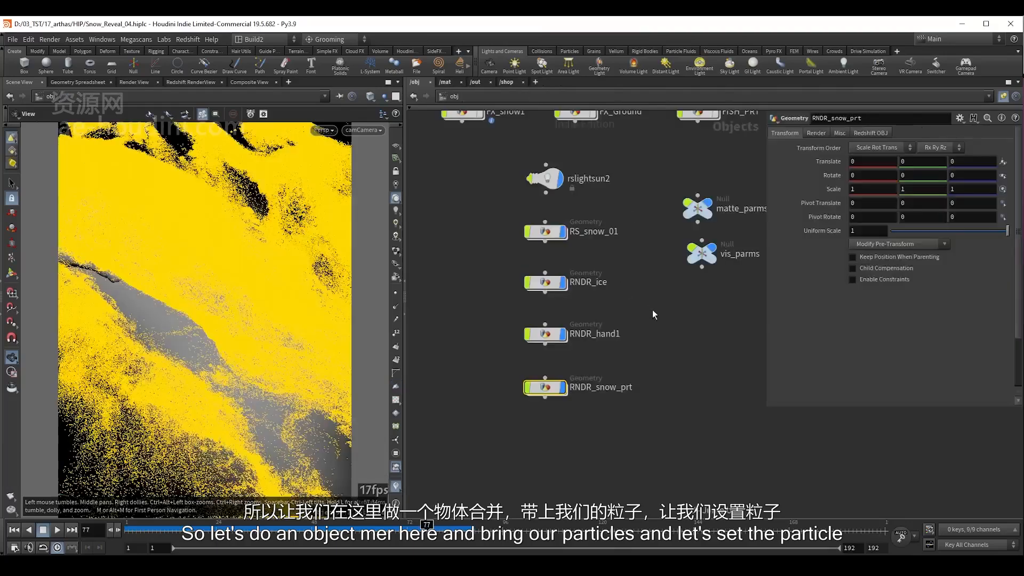
middle_click_drag(652, 310, 655, 278)
left_click_drag(474, 331, 588, 391)
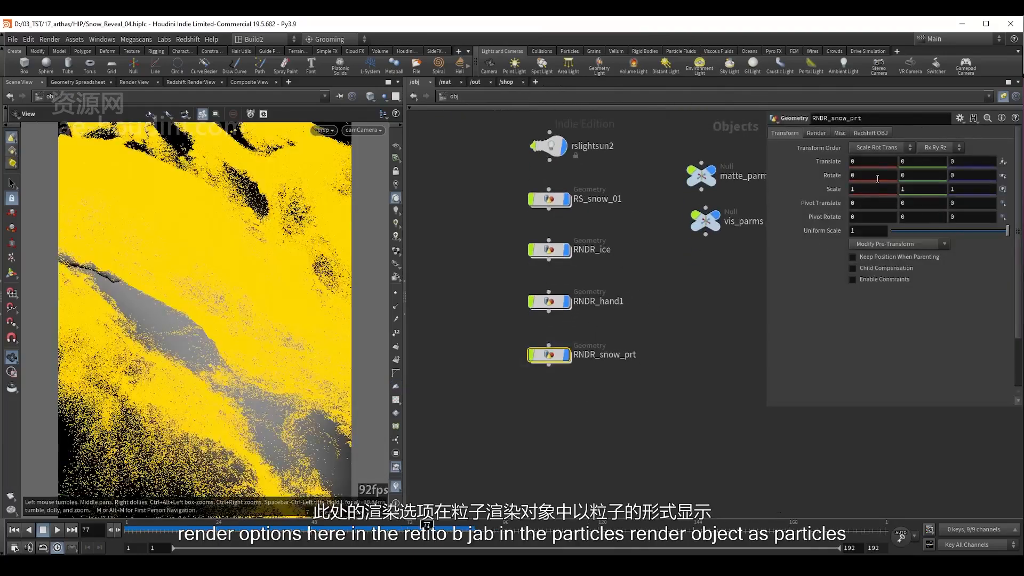
left_click(870, 134)
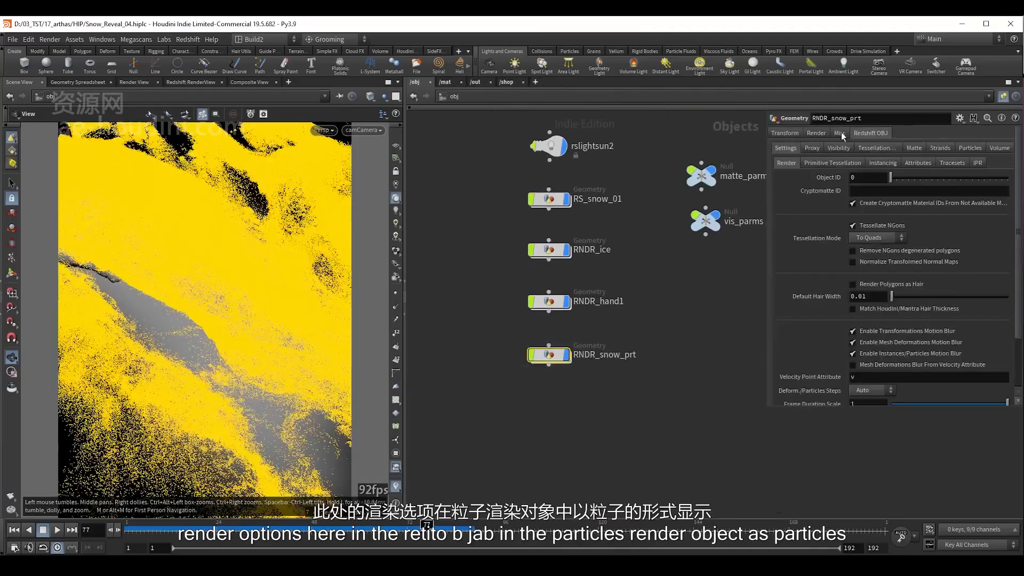
left_click(969, 150)
left_click(853, 172)
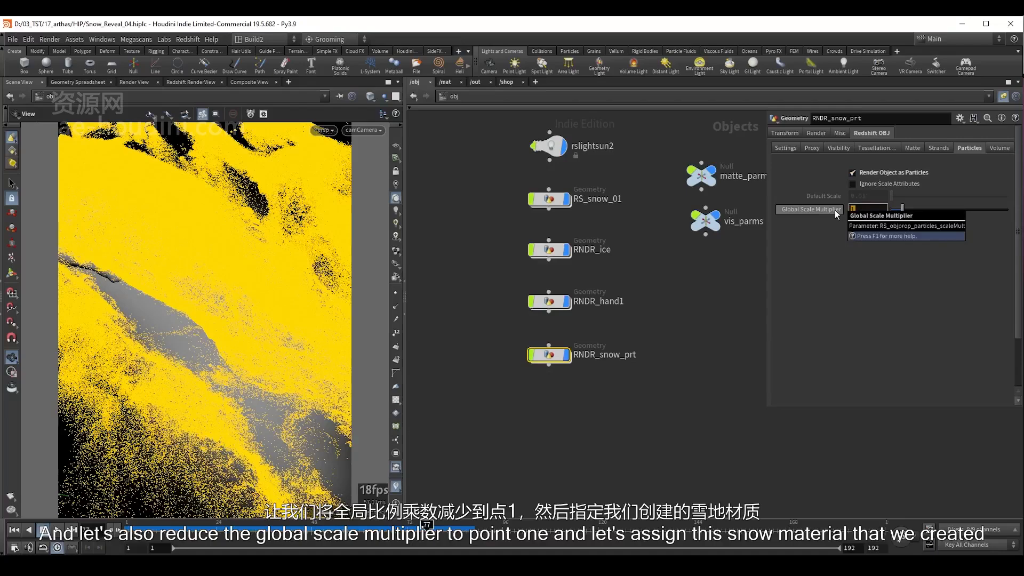
key("Return")
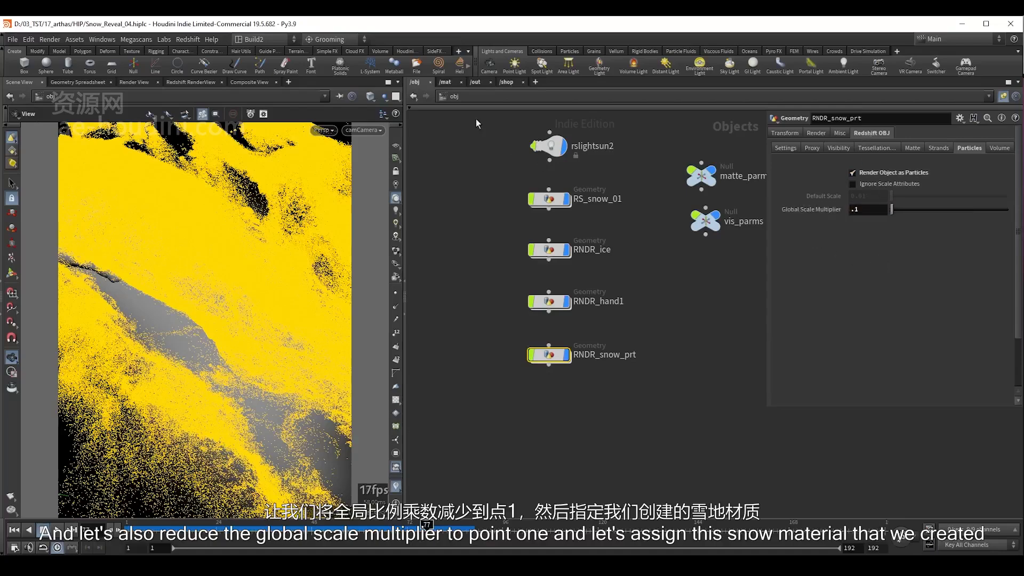
Assign the material /mat/snow_prt to the RNDR_snow_prt object
left_click(445, 82)
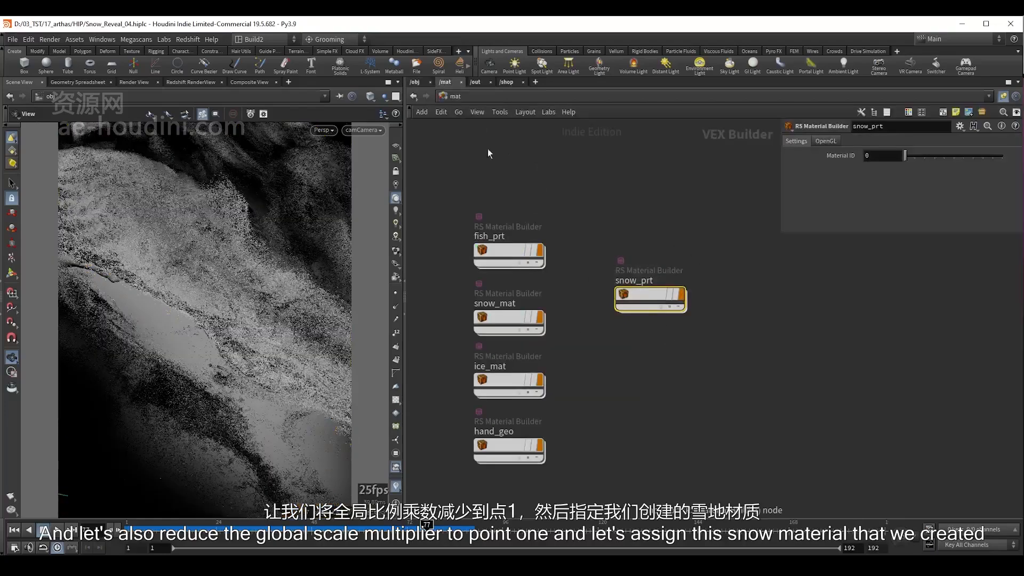
left_click(415, 82)
left_click_drag(481, 388, 574, 334)
left_click(815, 133)
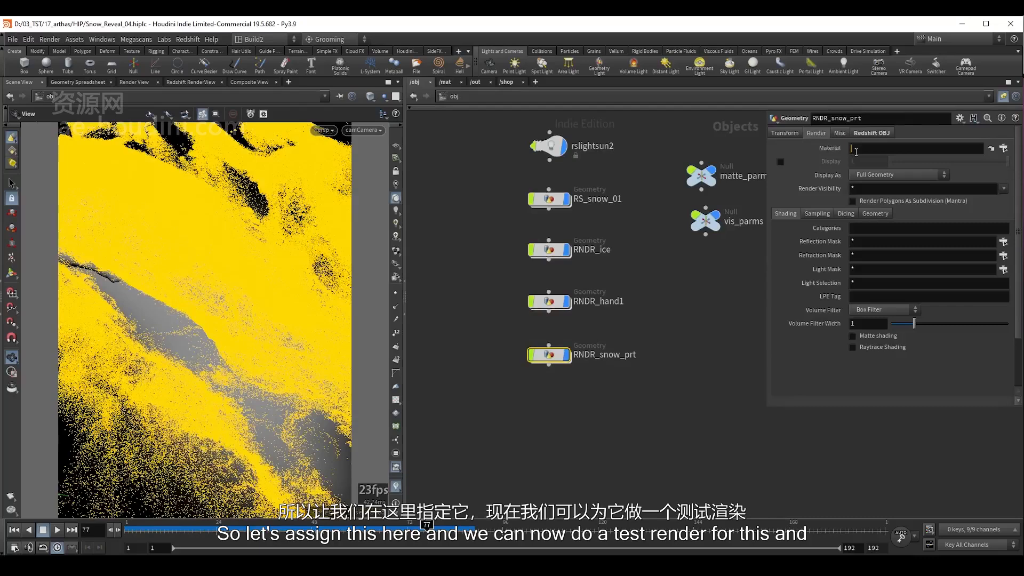
left_click(856, 149)
type("/mat/snow_prt")
key("Return")
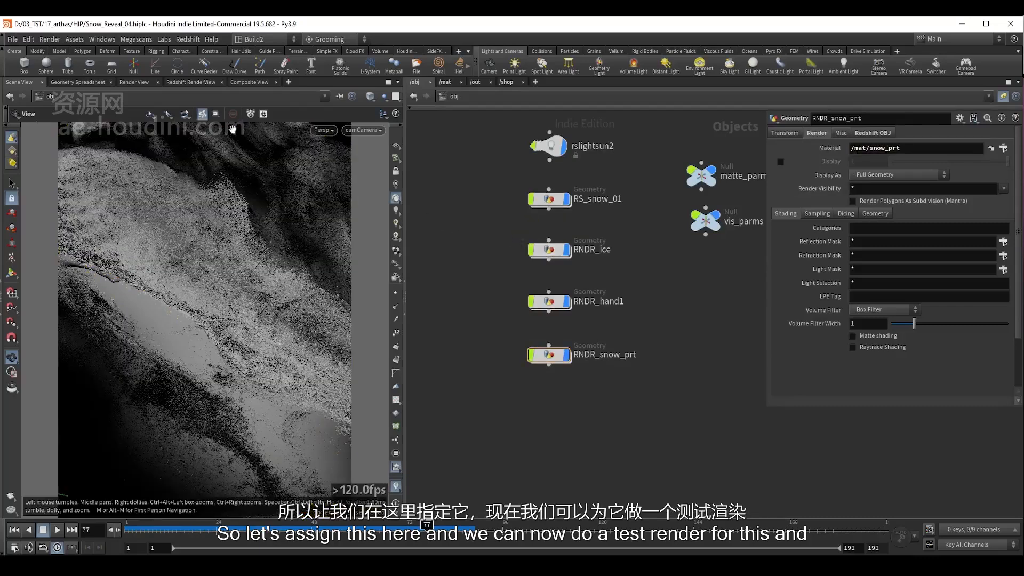
Inspect the snow particle test render in the Redshift RenderView and stop the rendering
left_click(170, 83)
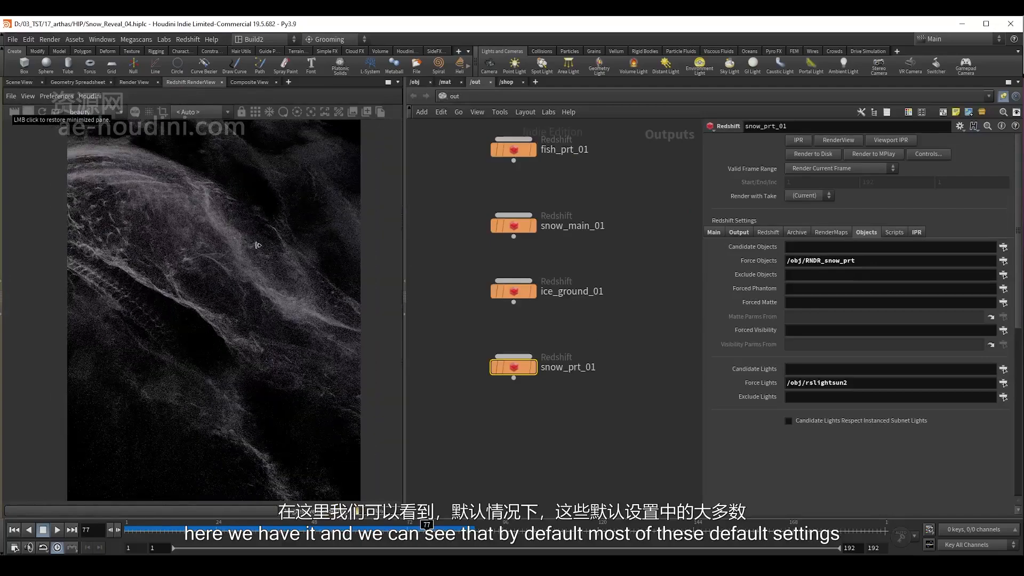
scroll(231, 289, "down", 2)
mouse_move(223, 273)
middle_mouse_down()
mouse_move(214, 262)
mouse_move(227, 275)
middle_mouse_up()
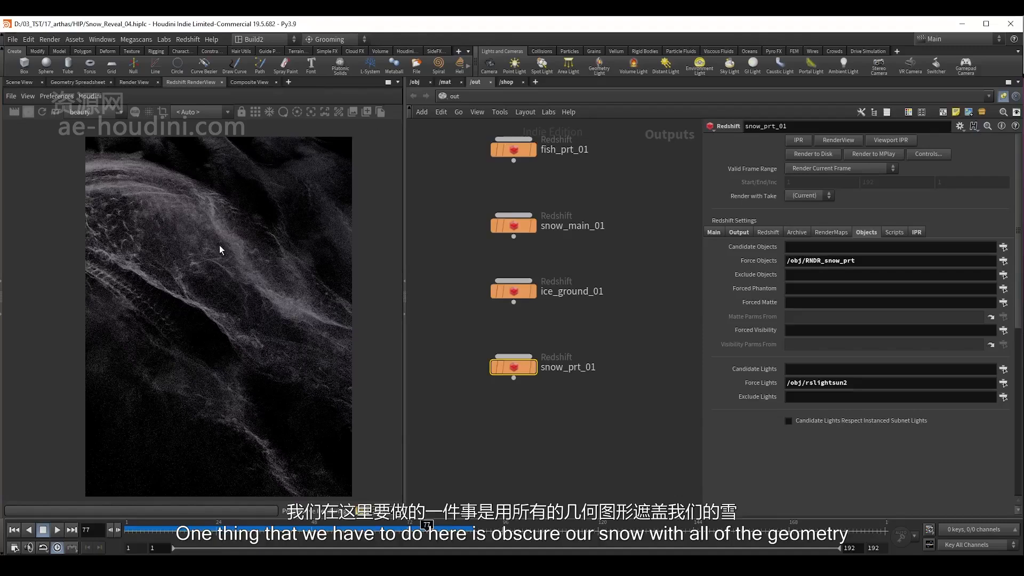
left_click(29, 113)
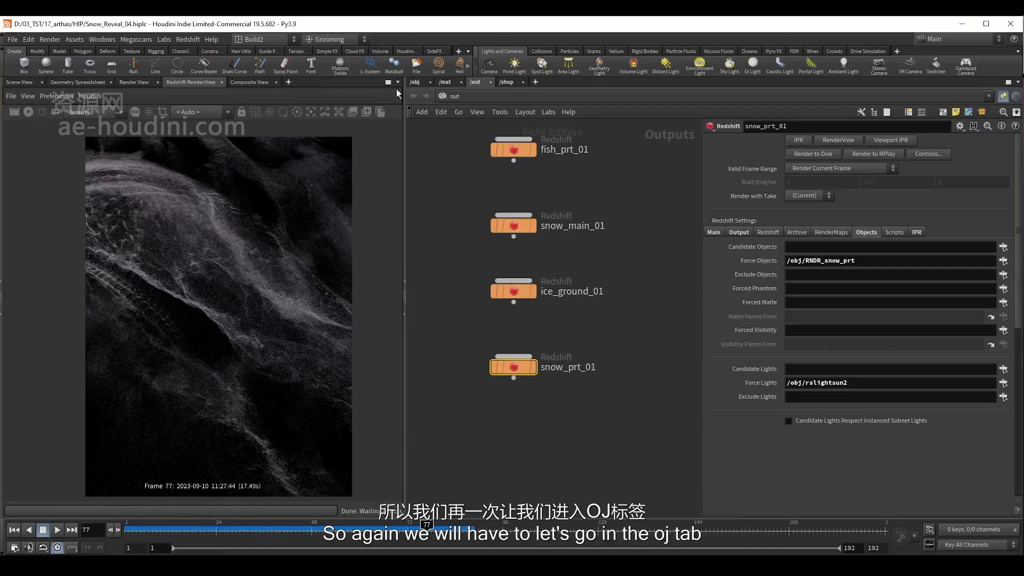
Append the RS_snow_01, RNDR_ice and RNDR_hand1 objects to the Force Objects list of snow_prt_01
left_click(418, 83)
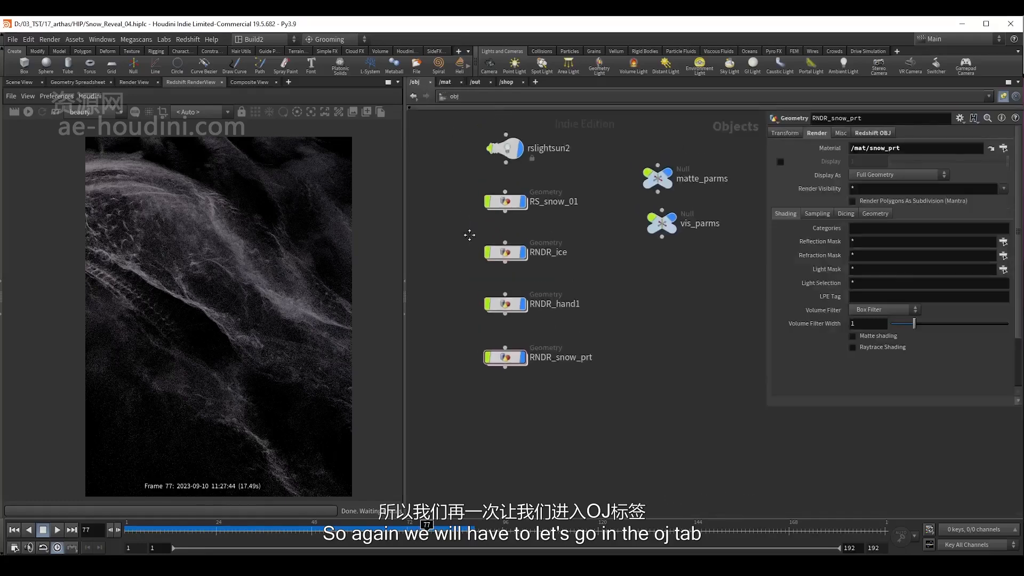
left_click_drag(449, 181, 554, 279)
left_click_drag(462, 293, 559, 326, "shift")
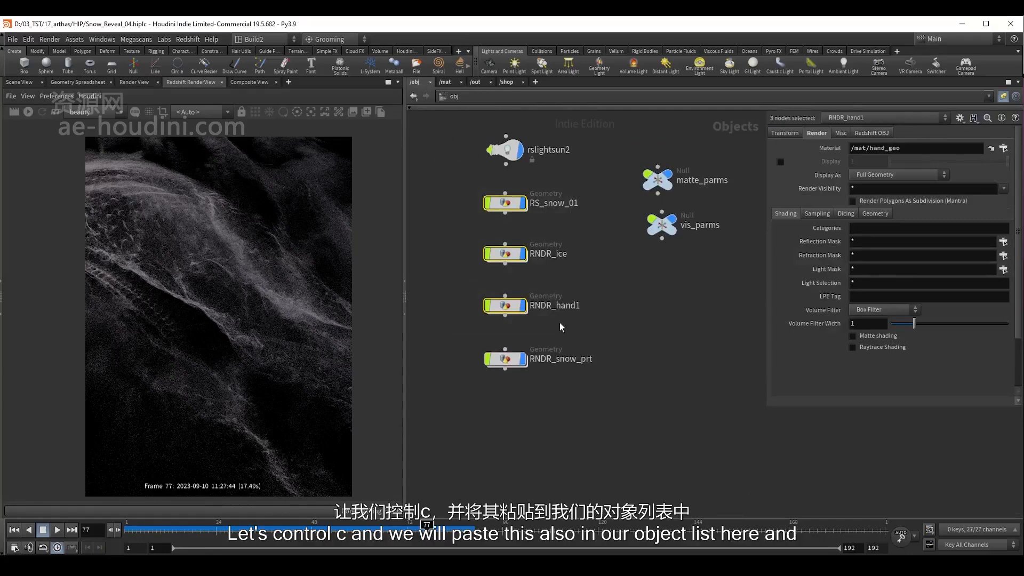
left_click(475, 82)
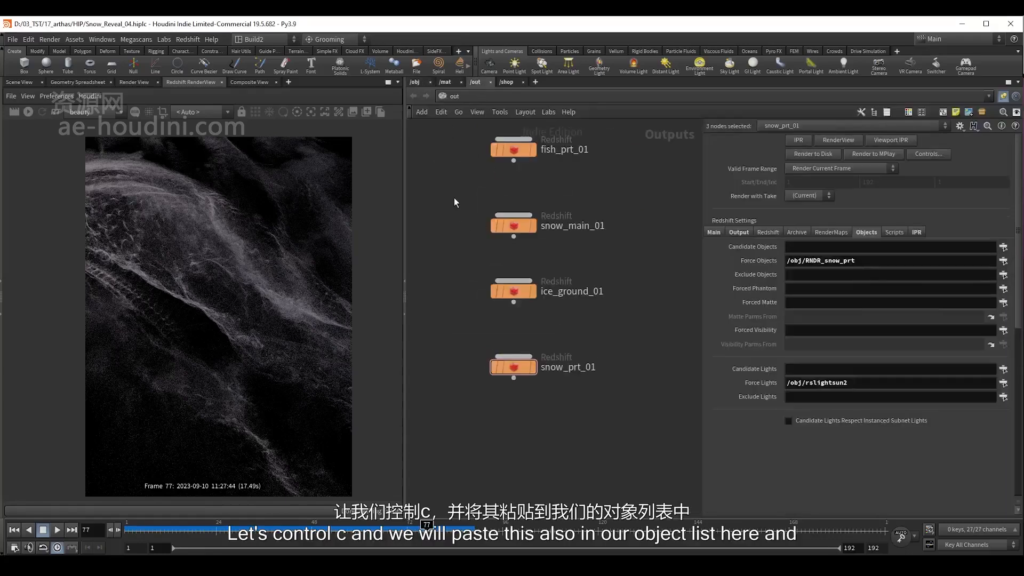
left_click_drag(442, 342, 536, 404)
left_click(874, 262)
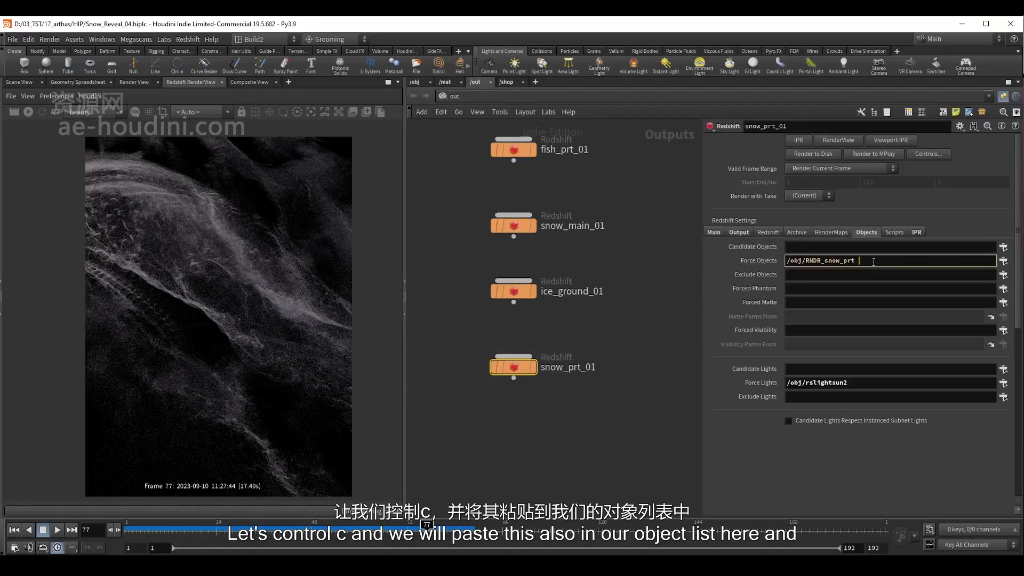
key("ctrl+v")
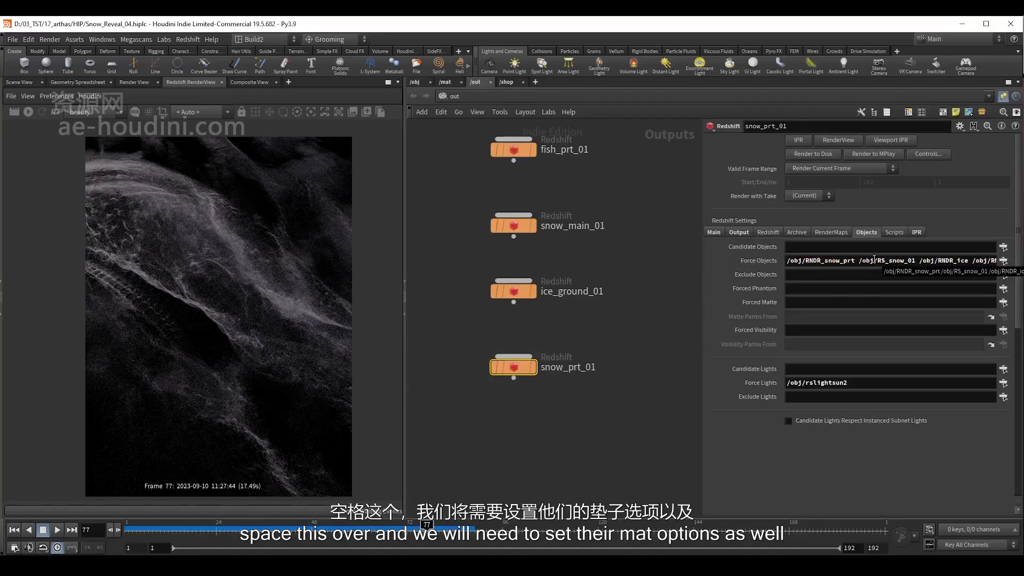
Set Forced Matte on snow_prt_01 to /obj/RS_snow_01 /obj/RNDR_ice /obj/RNDR_hand1
left_click(806, 303)
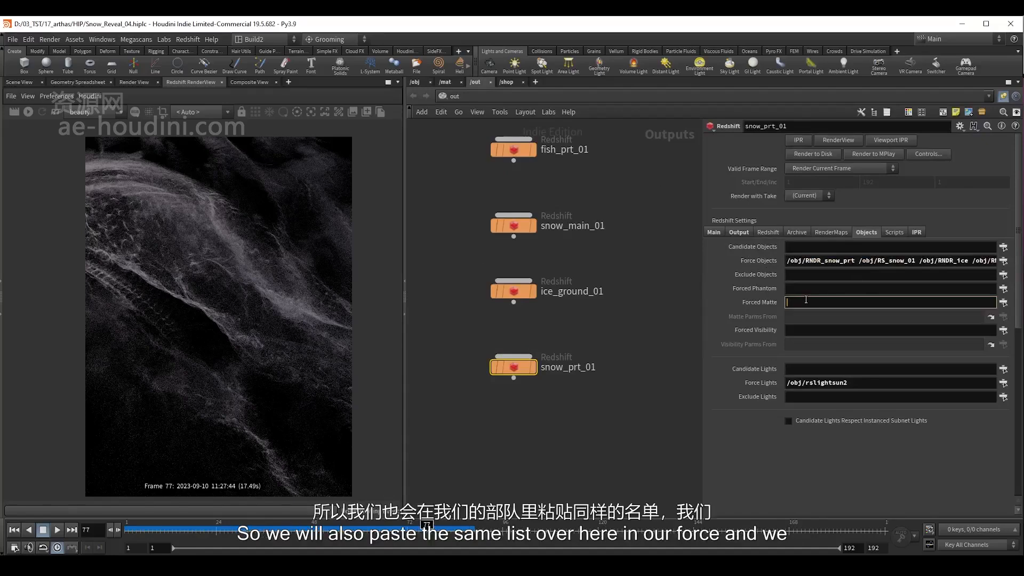
type("/obj/RS_snow_01 /obj/RNDR_ice /obj/RNDR_hand1")
key("Return")
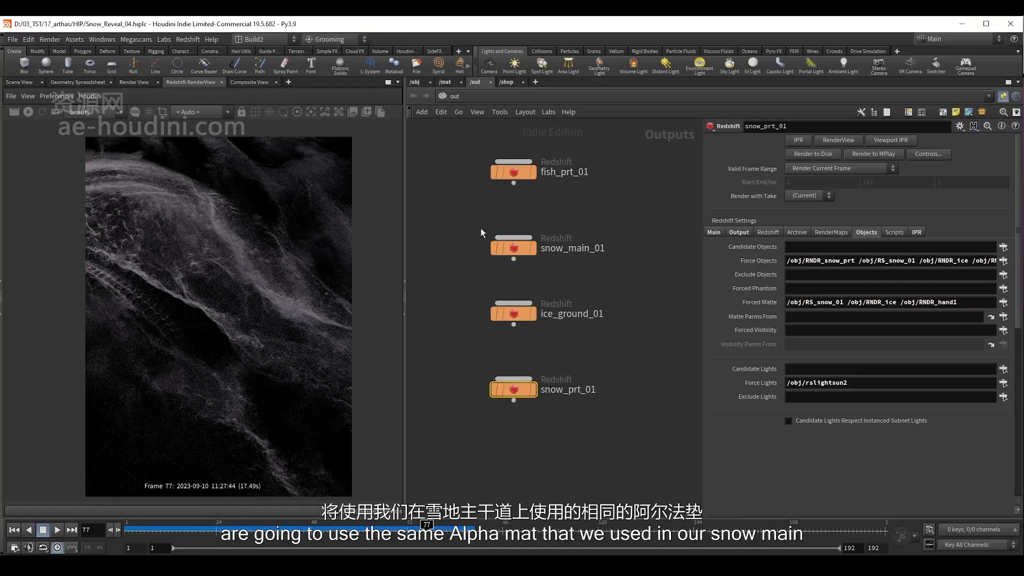
Copy the Matte Parms From path /obj/matte_parms from snow_main_01 to the same field of snow_prt_01
left_click_drag(468, 218, 596, 295)
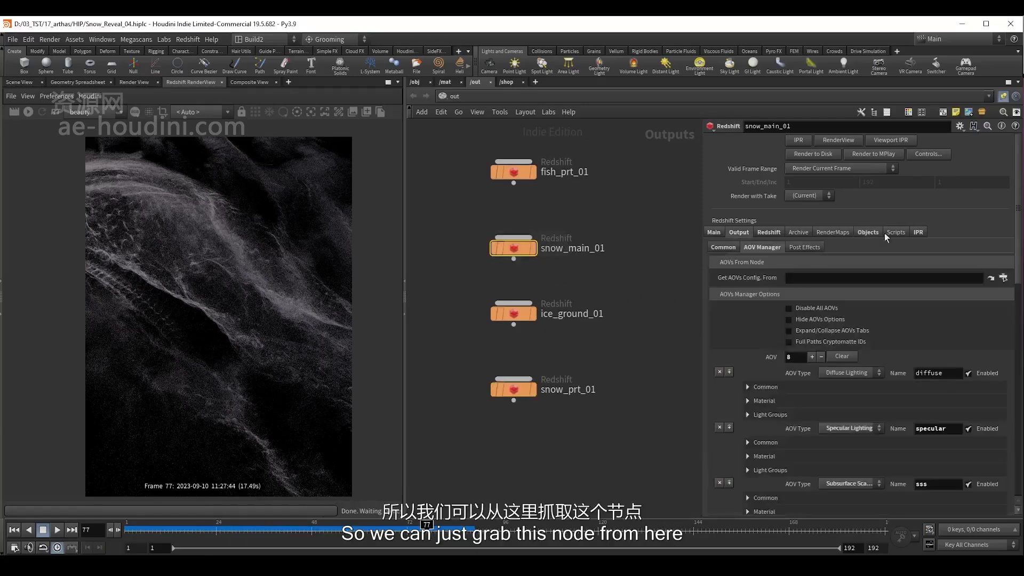
left_click(870, 233)
left_click(823, 316)
key("ctrl+c")
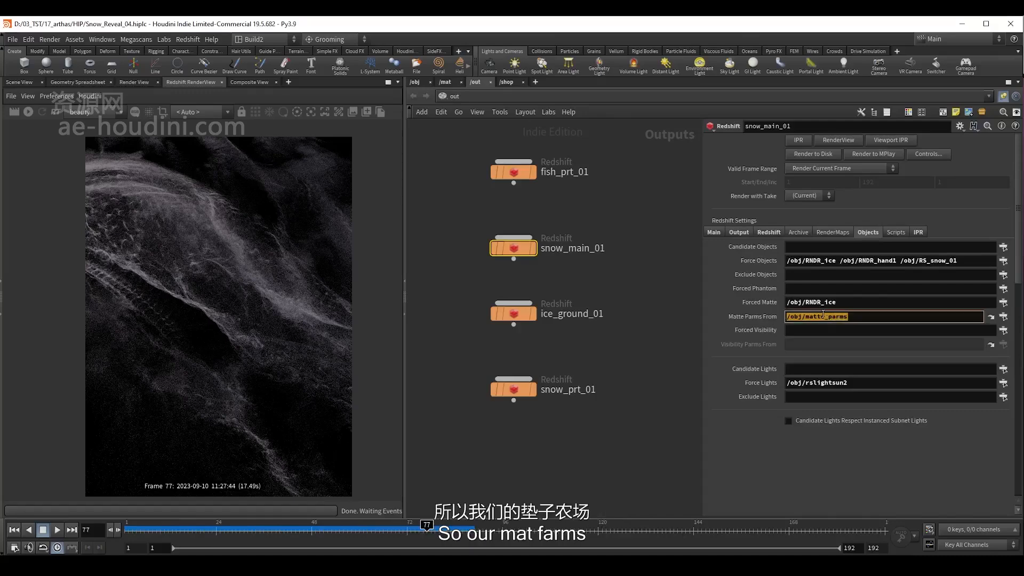
left_click(513, 388)
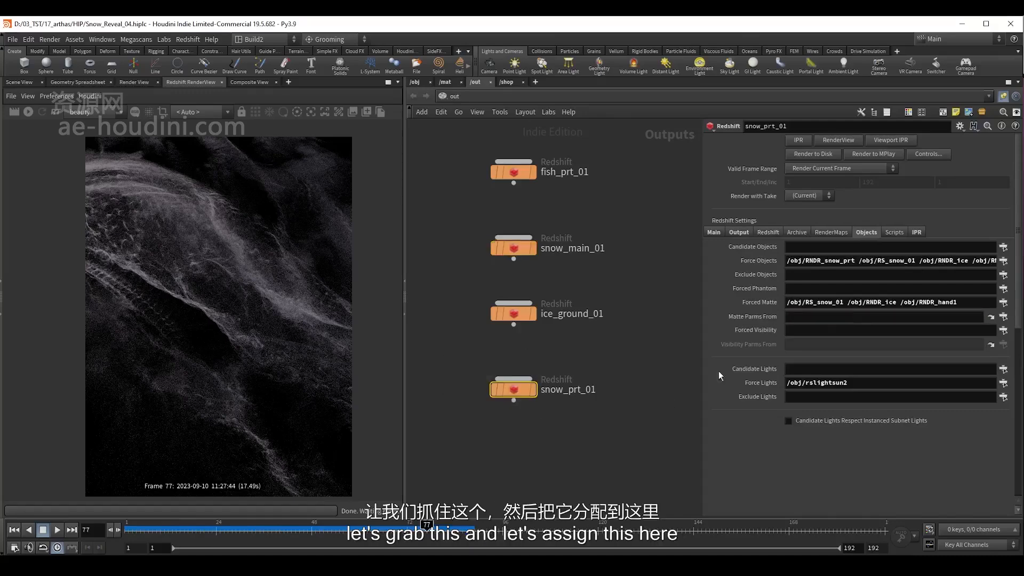
key("ctrl+v")
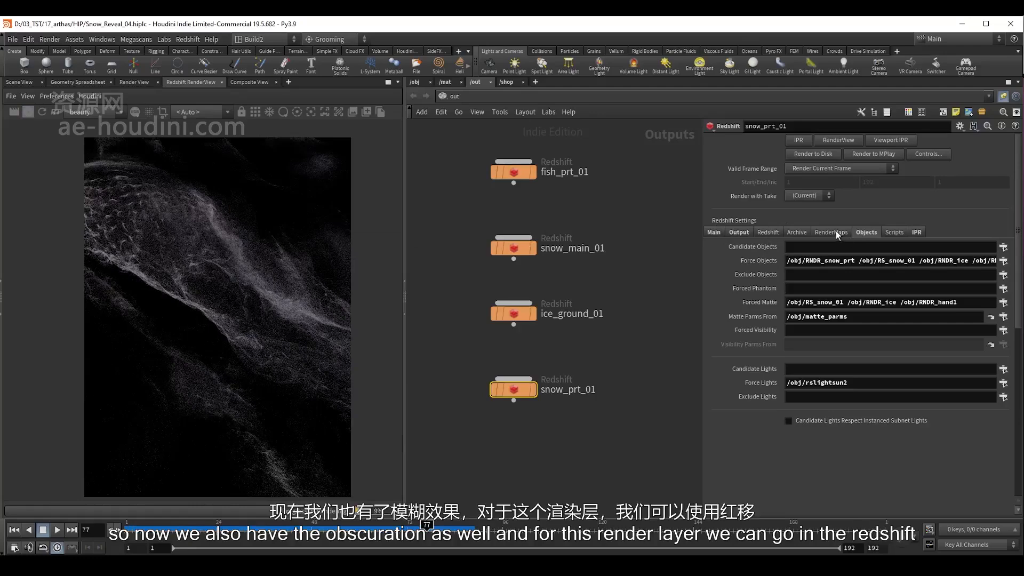
Disable Global Illumination for the snow_prt_01 render layer and display its common output settings
left_click(768, 233)
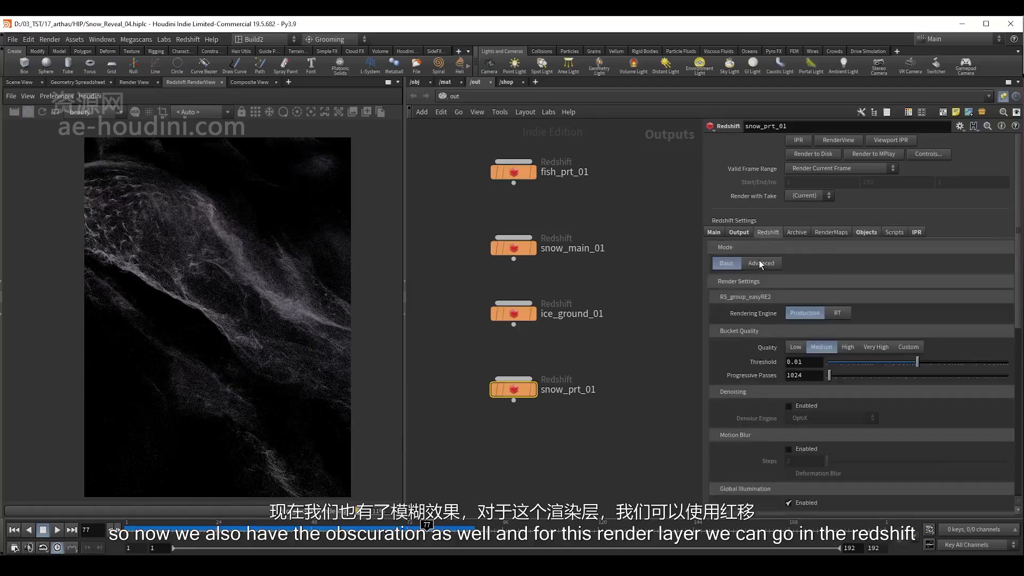
scroll(737, 451, "down", 3)
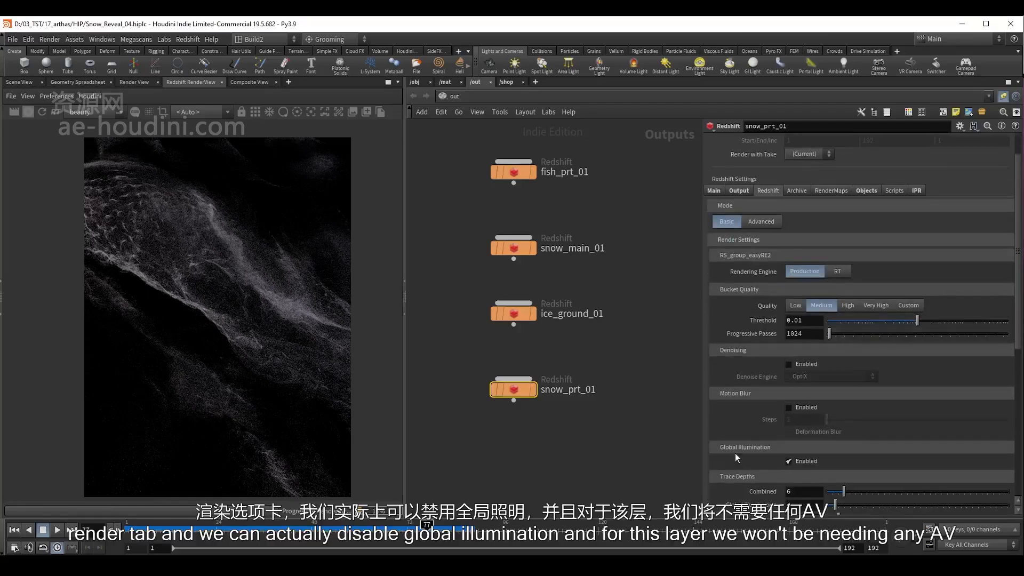
left_click(813, 462)
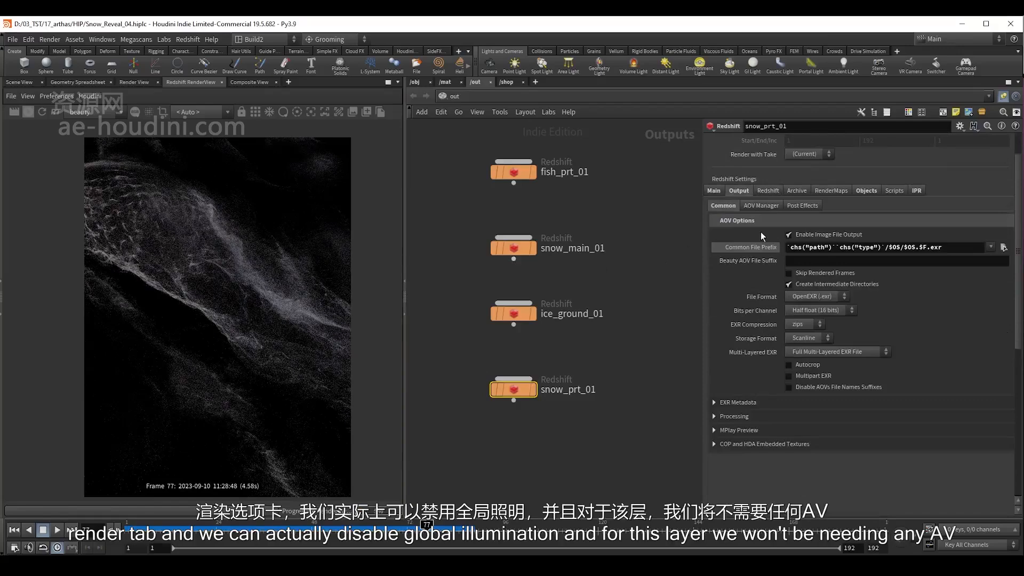
scroll(795, 324, "up", 3)
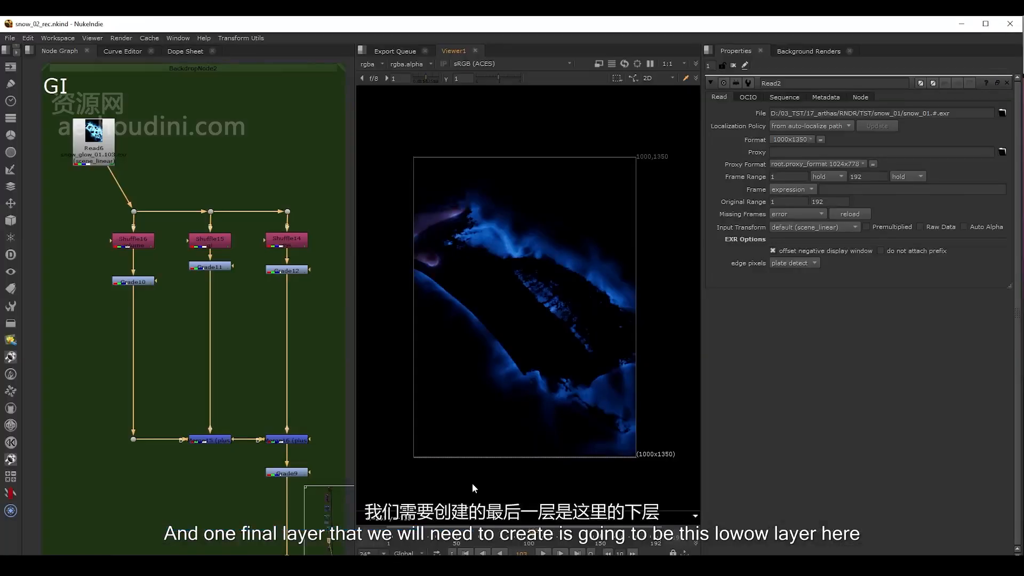
Switch to Nuke and scrub through the snow_glow_01 render to examine the blue glow lighting layer
left_click_drag(530, 541, 484, 536)
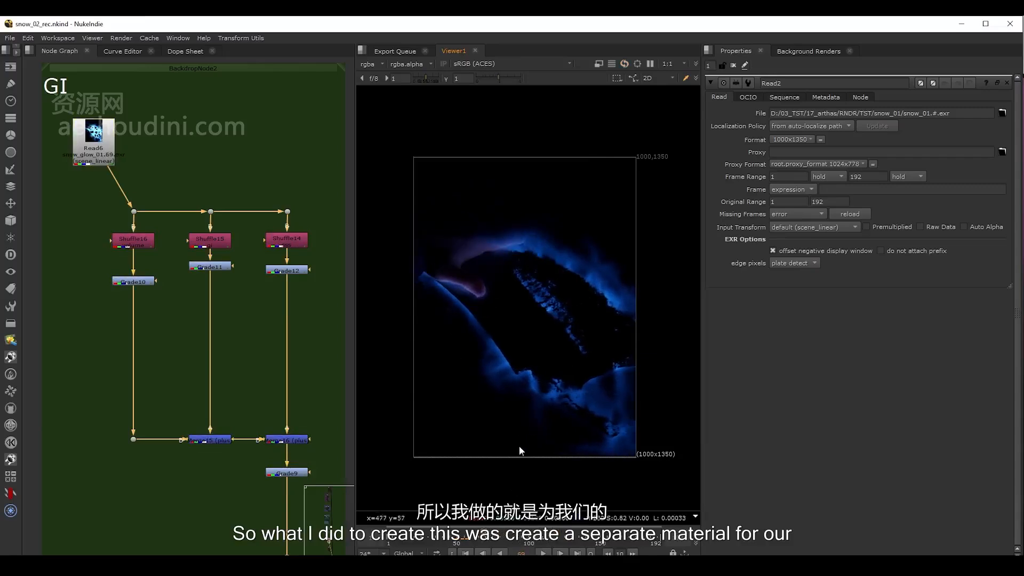
left_click(511, 535)
left_click_drag(513, 537, 524, 537)
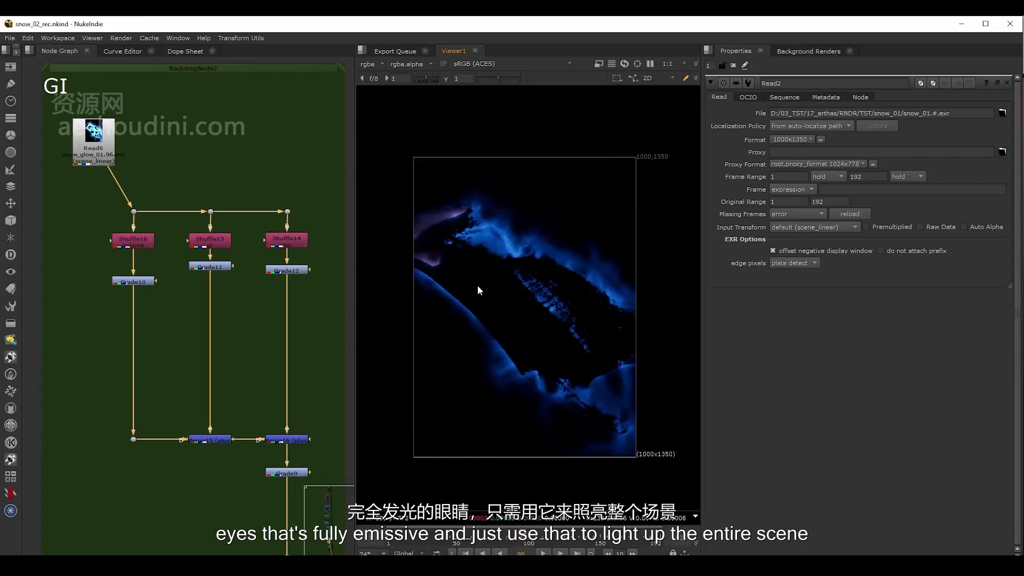
scroll(512, 247, "up", 2)
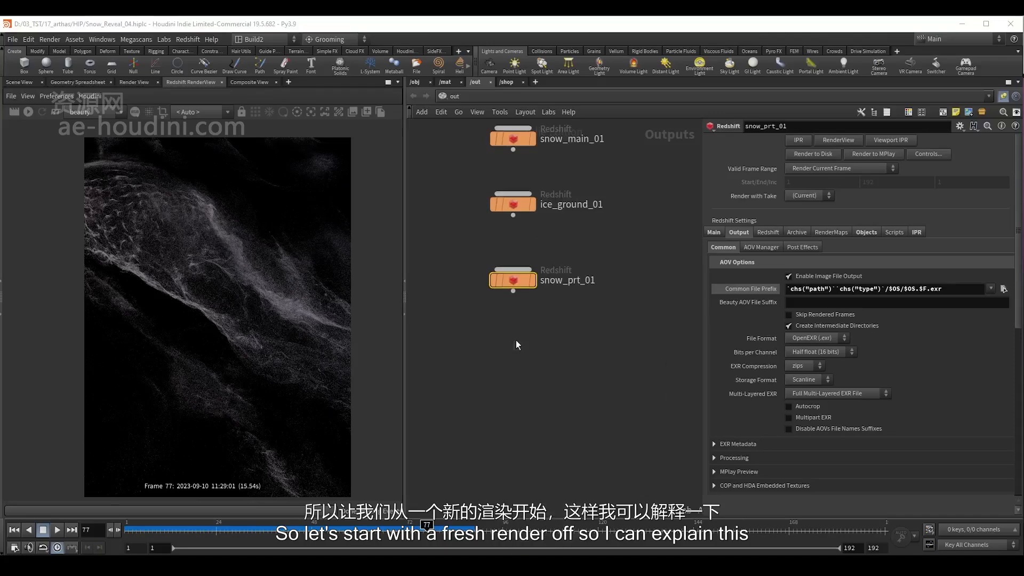
Switch back to Houdini, add a Redshift ROP below snow_prt_01 in the output network and name it snow_glow
key("d")
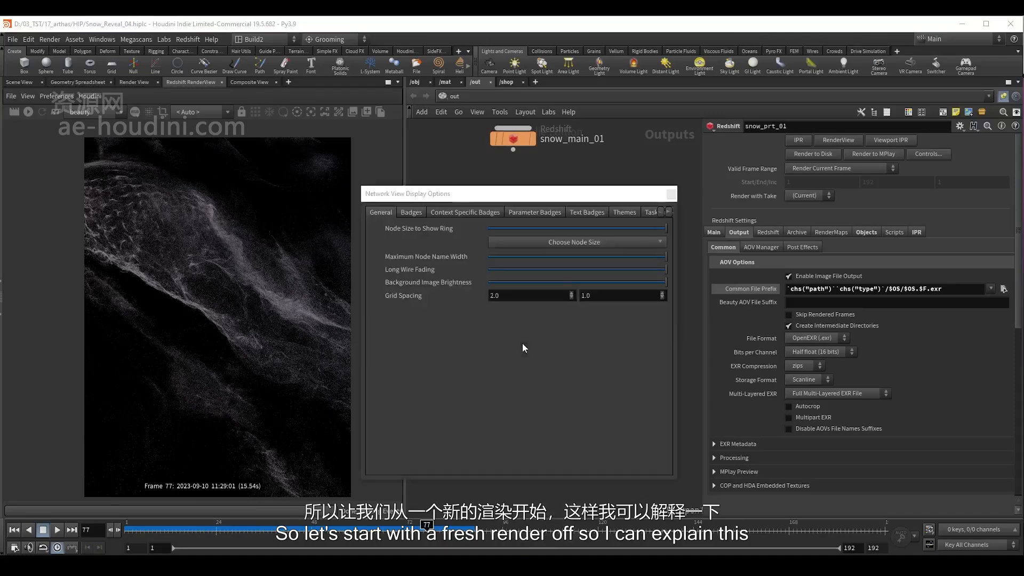
left_click(671, 193)
key("Tab")
type("red")
left_click(616, 362)
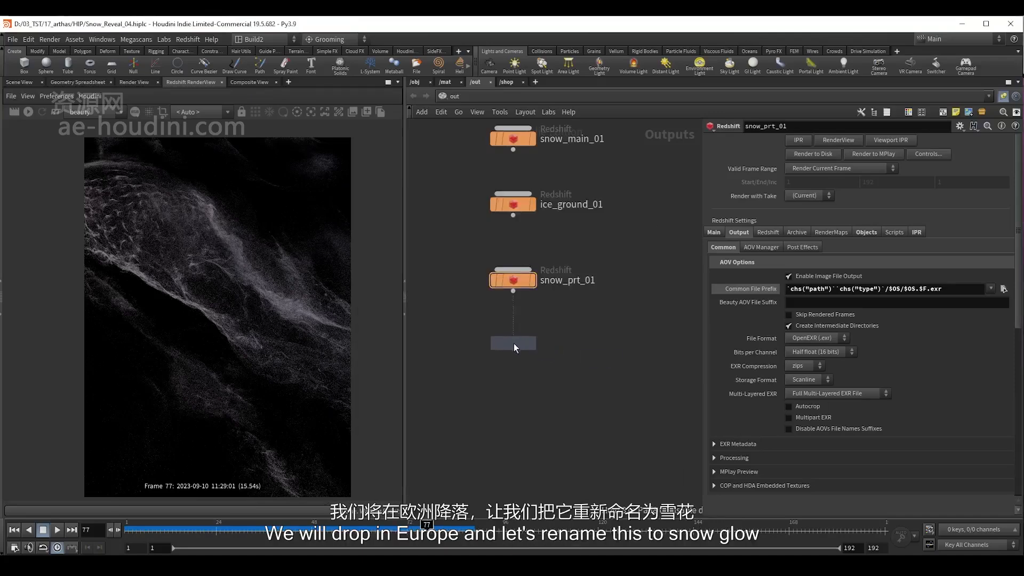
left_click(514, 344)
double_click(591, 342)
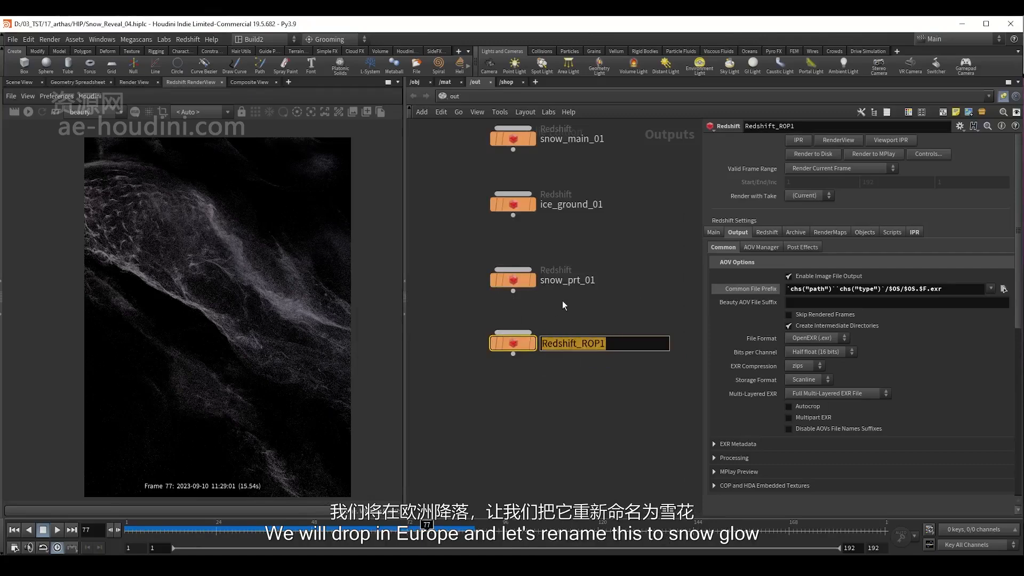
type("snow_glow")
key("Return")
middle_click_drag(563, 301, 539, 319)
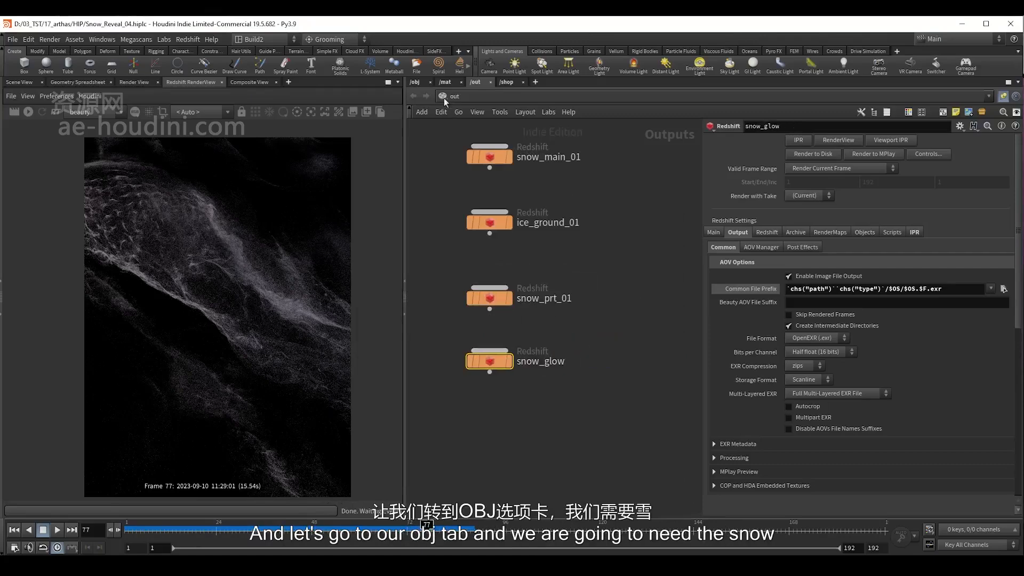
Examine the RS_snow_01, RNDR_ice and RNDR_hand1 objects in the object network, including the material assigned to RNDR_ice
left_click(415, 82)
left_click(19, 82)
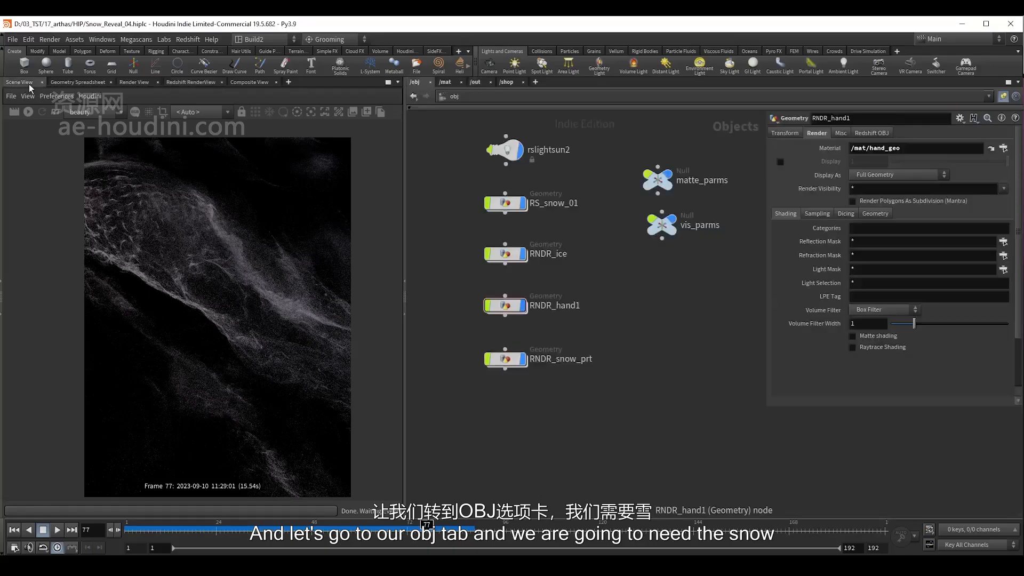
scroll(469, 216, "down", 3)
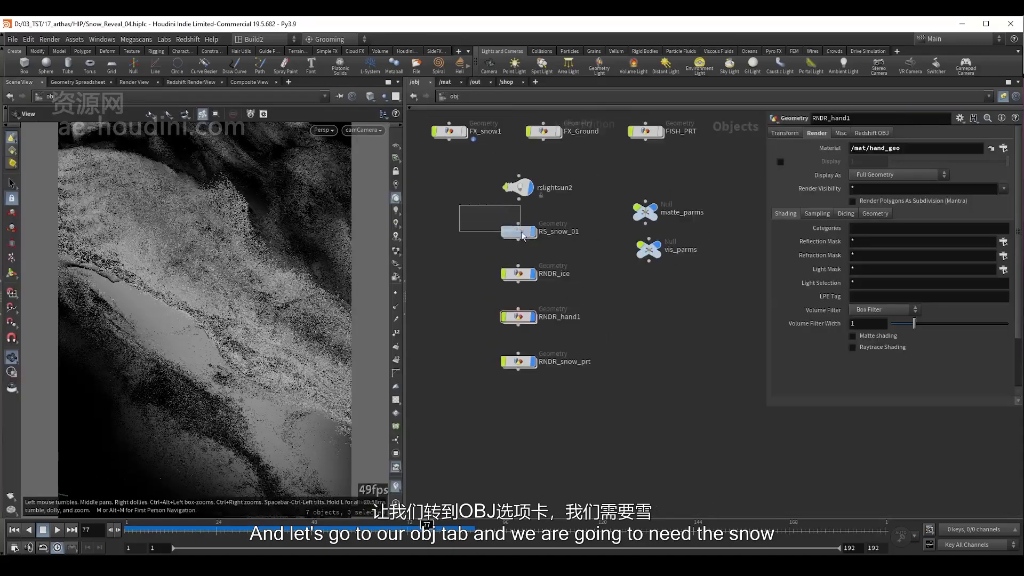
left_click(518, 273)
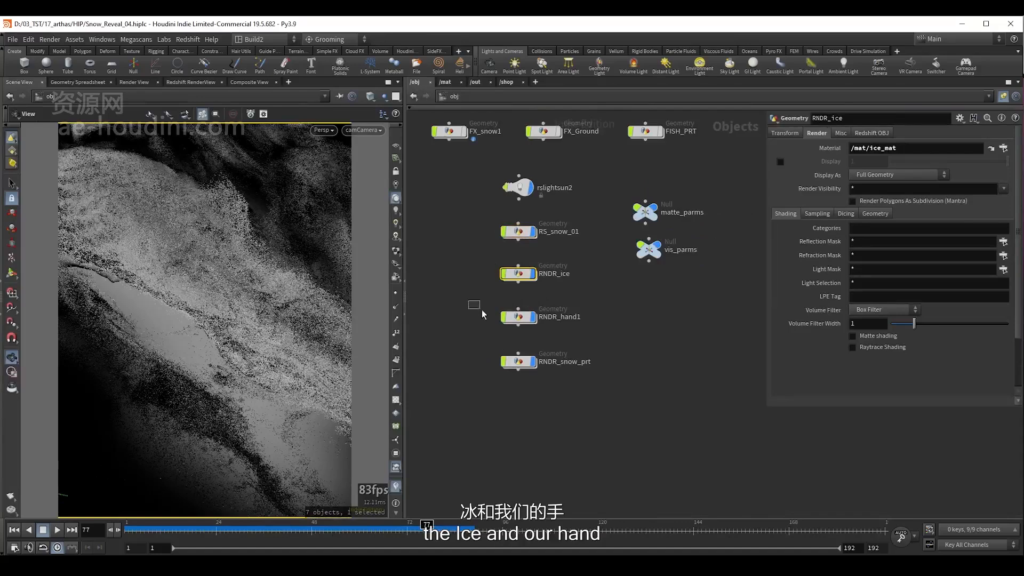
left_click_drag(481, 309, 561, 341)
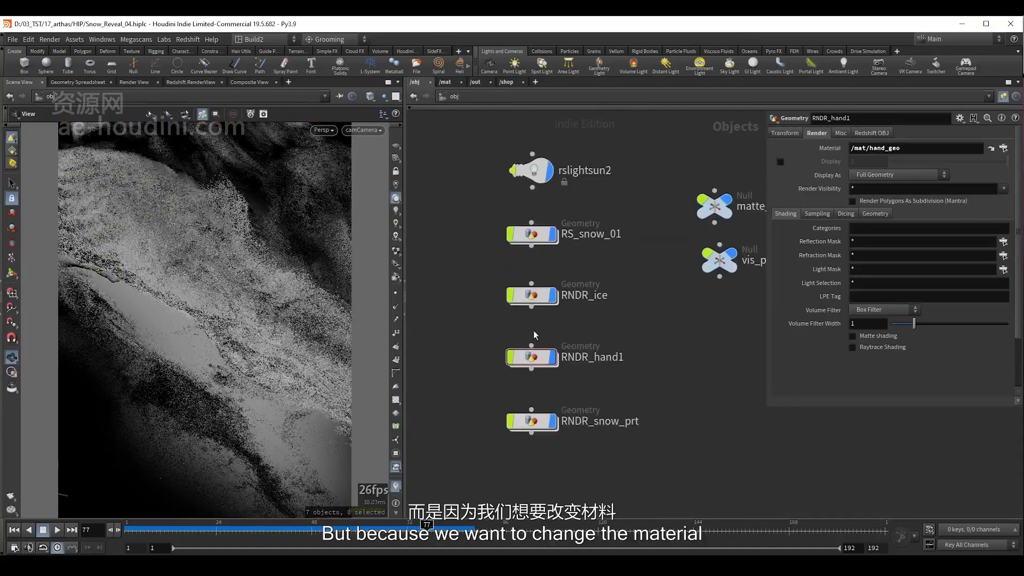
middle_click_drag(433, 303, 455, 311)
left_click_drag(476, 276, 544, 331)
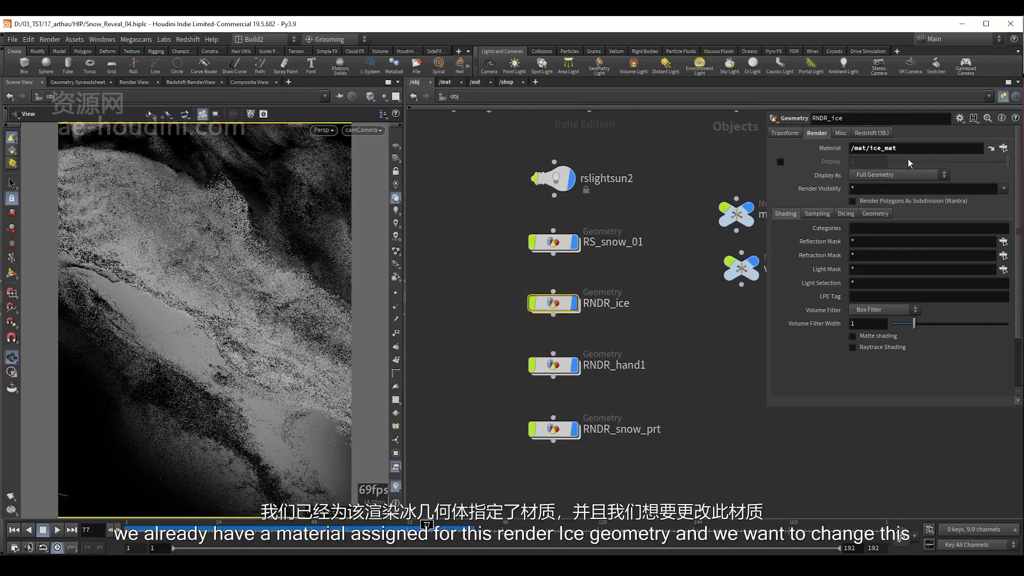
mouse_move(571, 306)
left_click_drag(914, 148, 848, 150)
left_click(672, 315)
middle_click_drag(458, 323, 526, 330)
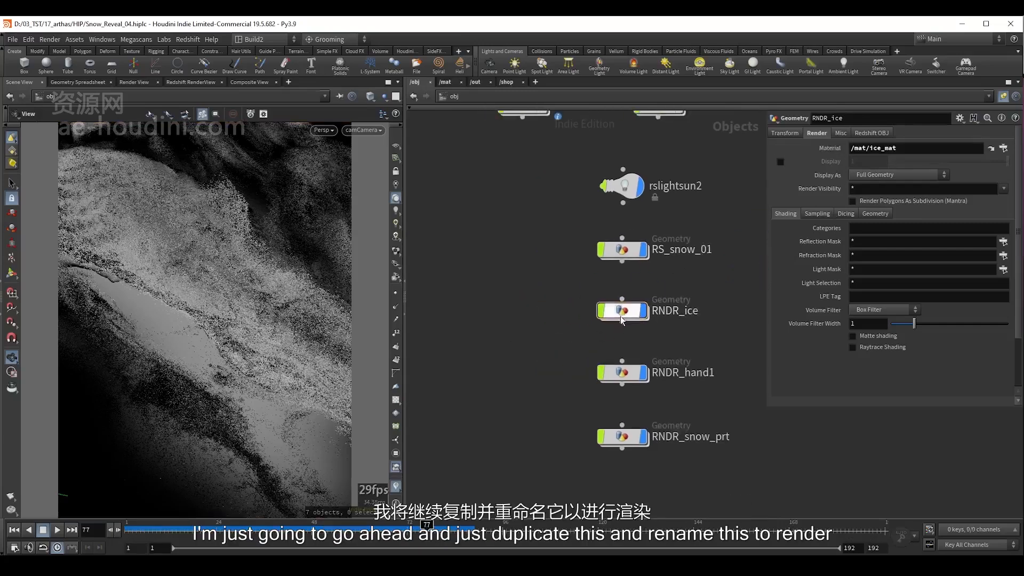
Duplicate the RNDR_ice object and rename the copy RNDR_ice_glow
left_click_drag(622, 320, 463, 320, "alt")
double_click(520, 311)
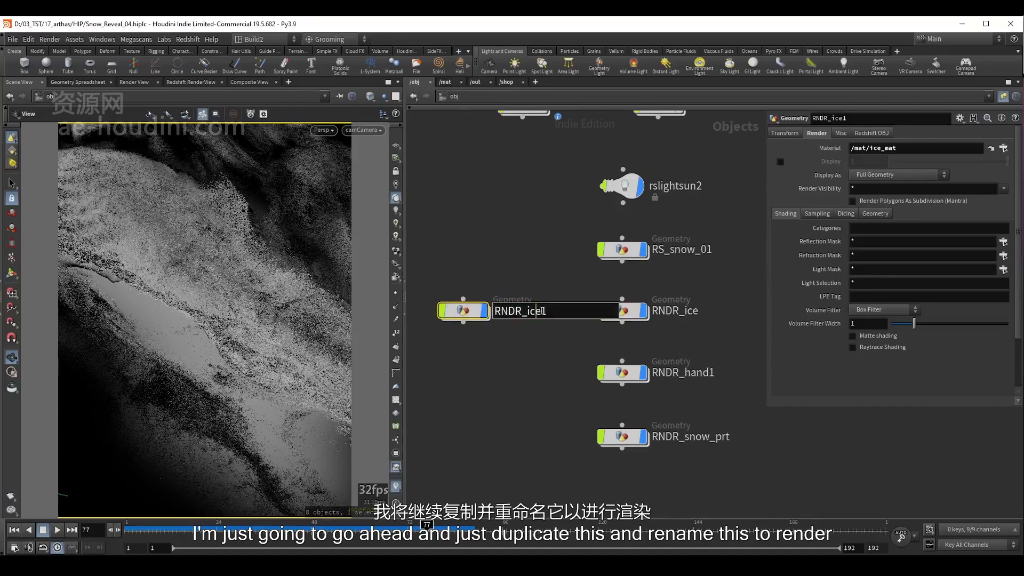
key("BackSpace")
type("_g")
type("low")
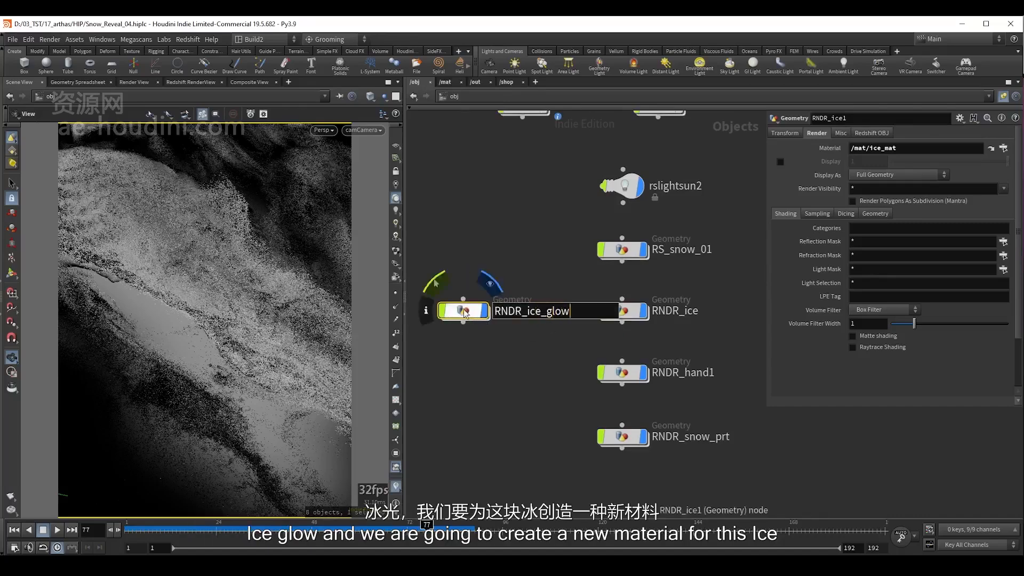
key("Return")
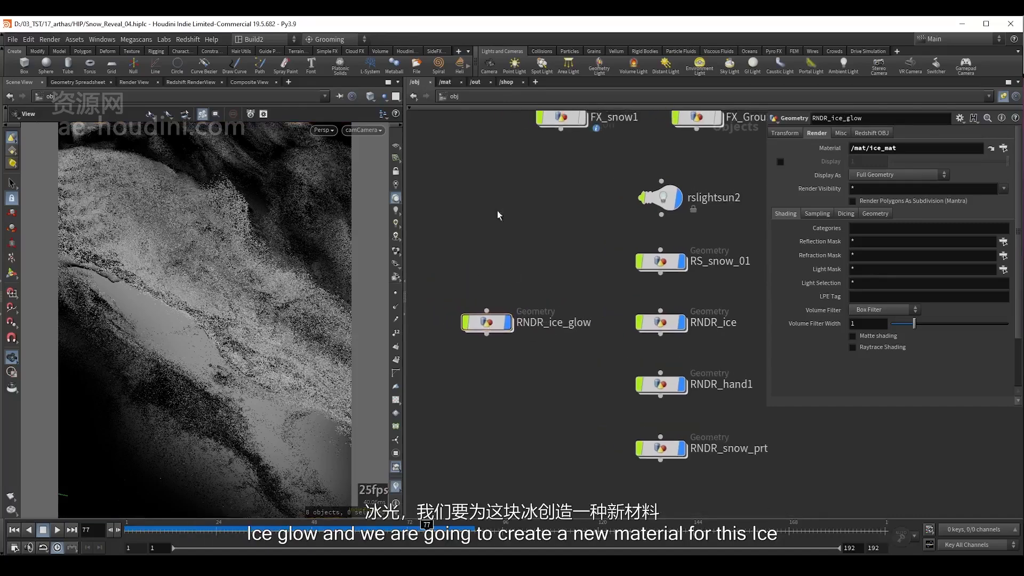
Create an RS Material Builder below snow_prt in the material network and name it ice_glow_mat
left_click(445, 83)
key("Tab")
type("rs b")
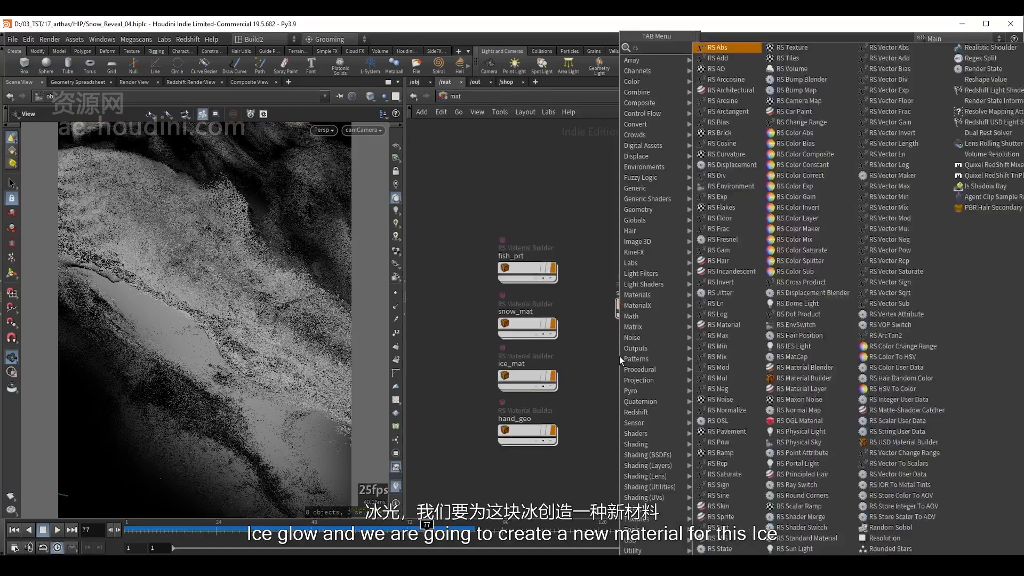
key("Down")
key("Down")
key("Return")
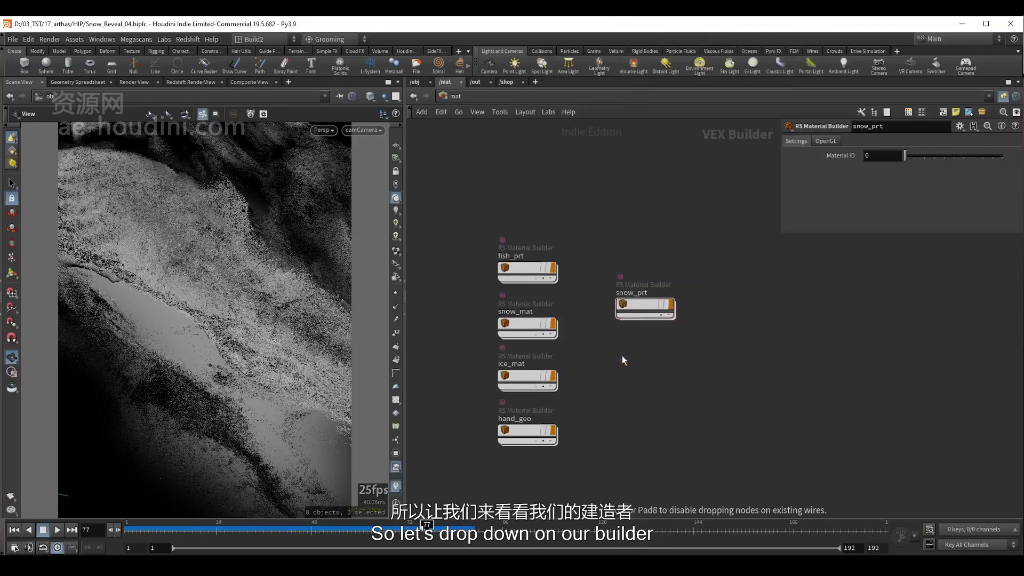
left_click(651, 374)
left_click(667, 358)
left_click_drag(683, 359, 613, 354)
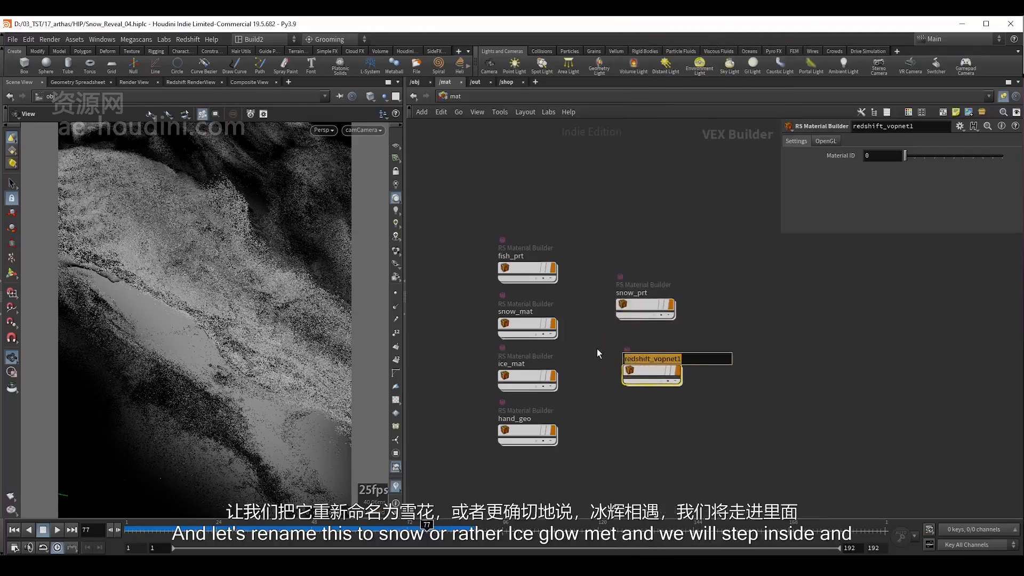
type("ice_glow_mat")
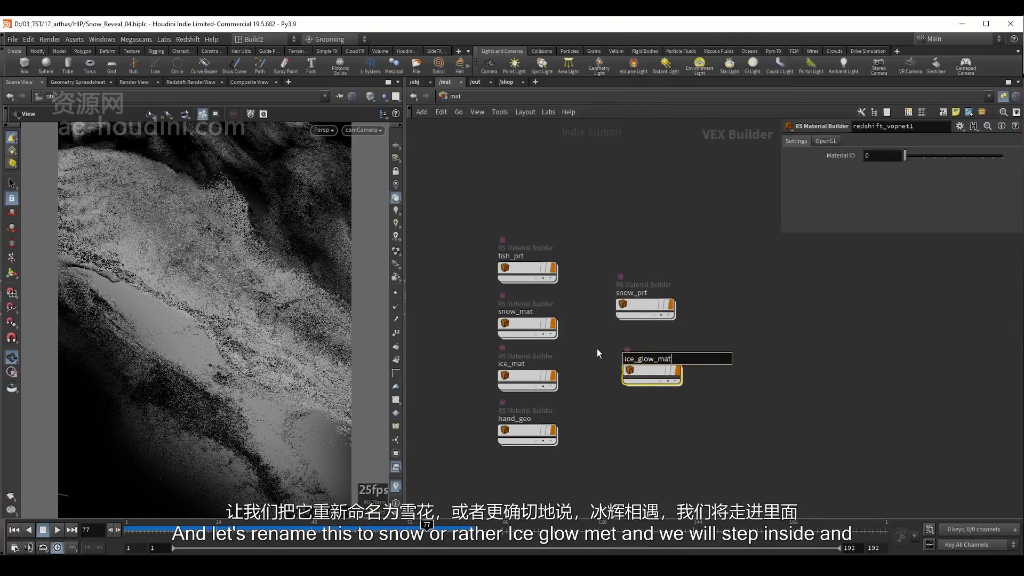
key("Return")
Inside ice_glow_mat, set the Emission Weight of StandardMaterial1 to 10
scroll(644, 355, "up", 2)
double_click(649, 376)
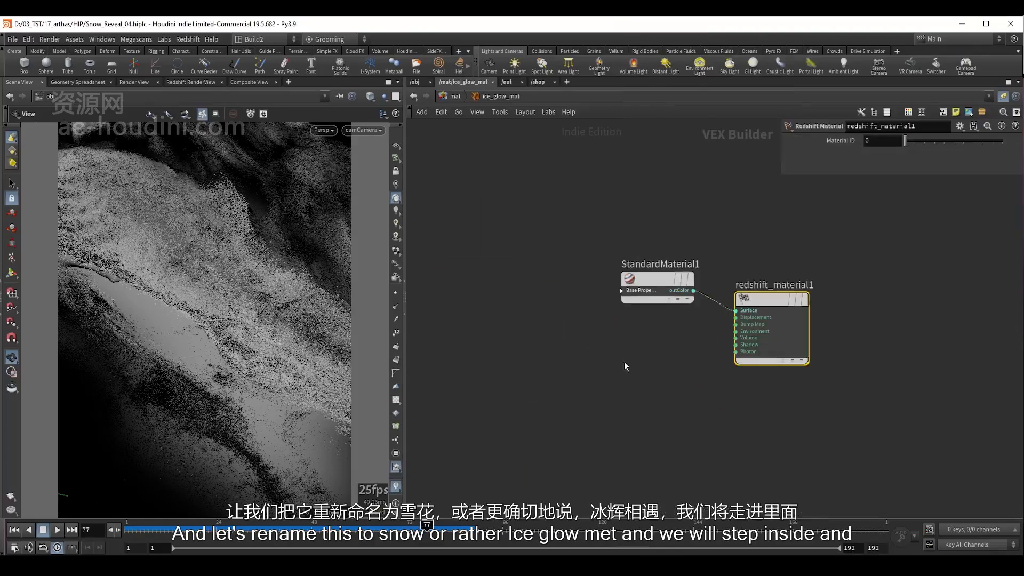
left_click_drag(567, 244, 661, 320)
scroll(611, 356, "down", 2)
scroll(892, 219, "up", 1)
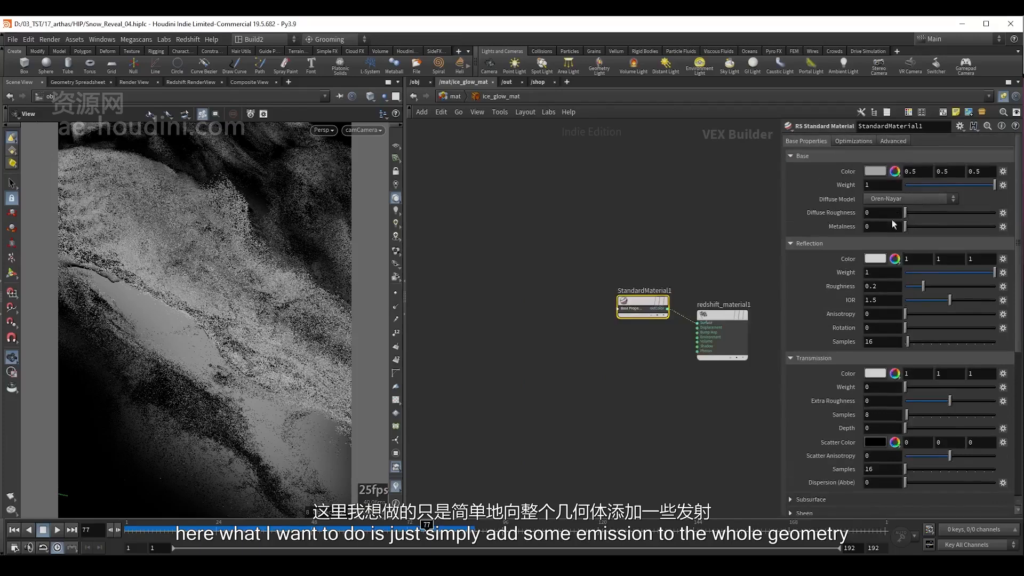
scroll(774, 271, "up", 2)
middle_click_drag(500, 328, 601, 230)
left_click(538, 257)
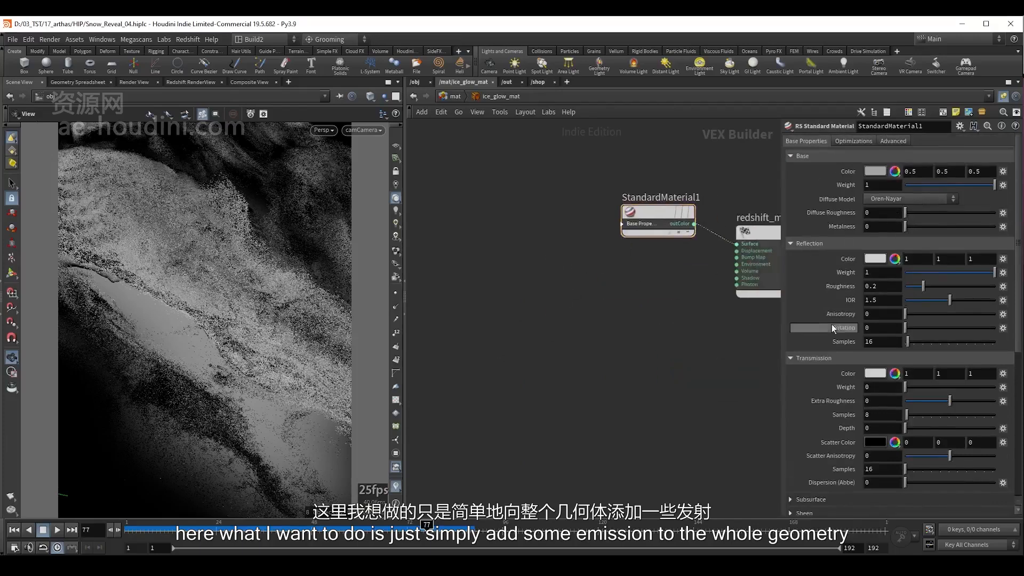
scroll(831, 325, "down", 5)
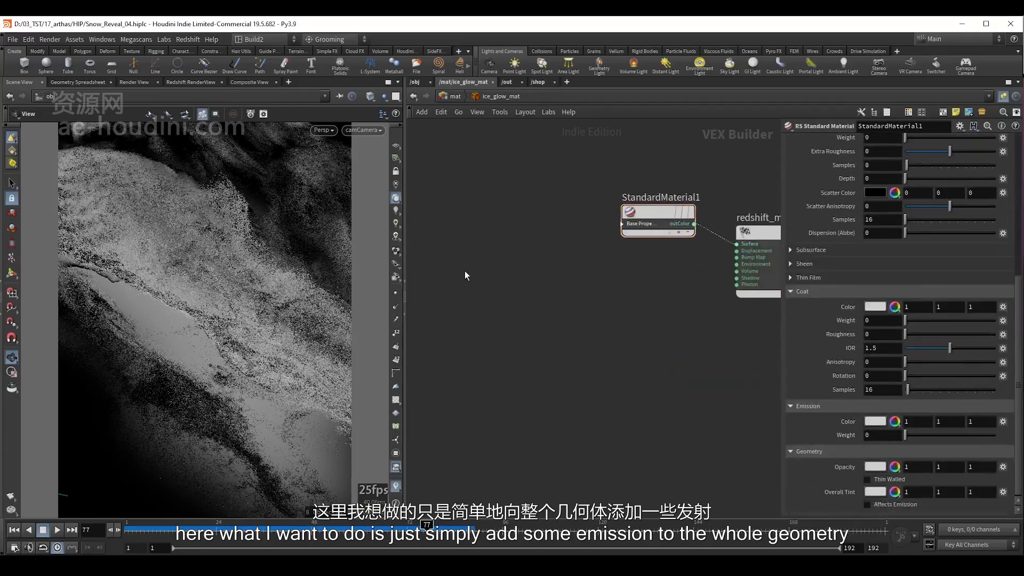
double_click(879, 437)
type("1")
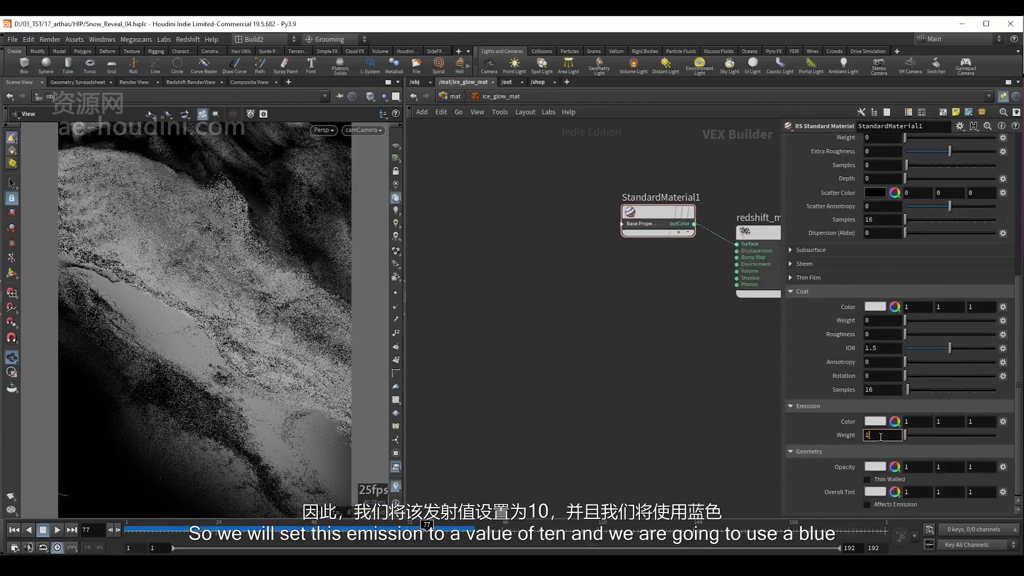
type("0")
key("Return")
Set the Emission Color of StandardMaterial1 to a blue of about 0.201, 0.427, 1
left_click(879, 421)
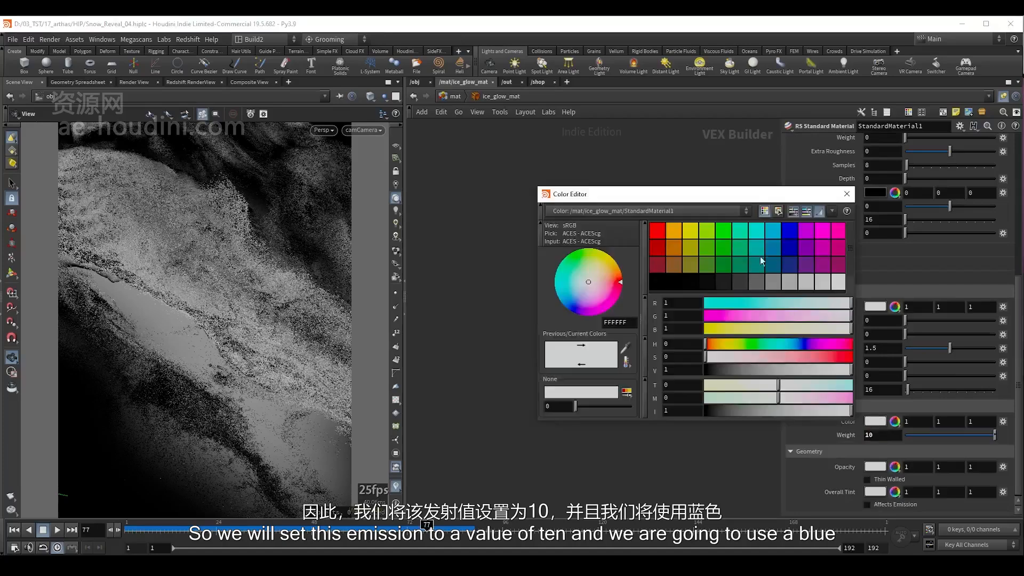
left_click_drag(741, 305, 725, 304)
left_click(794, 344)
left_click_drag(818, 356, 795, 344)
left_click(799, 344)
left_click(822, 356)
left_click(847, 194)
key("h")
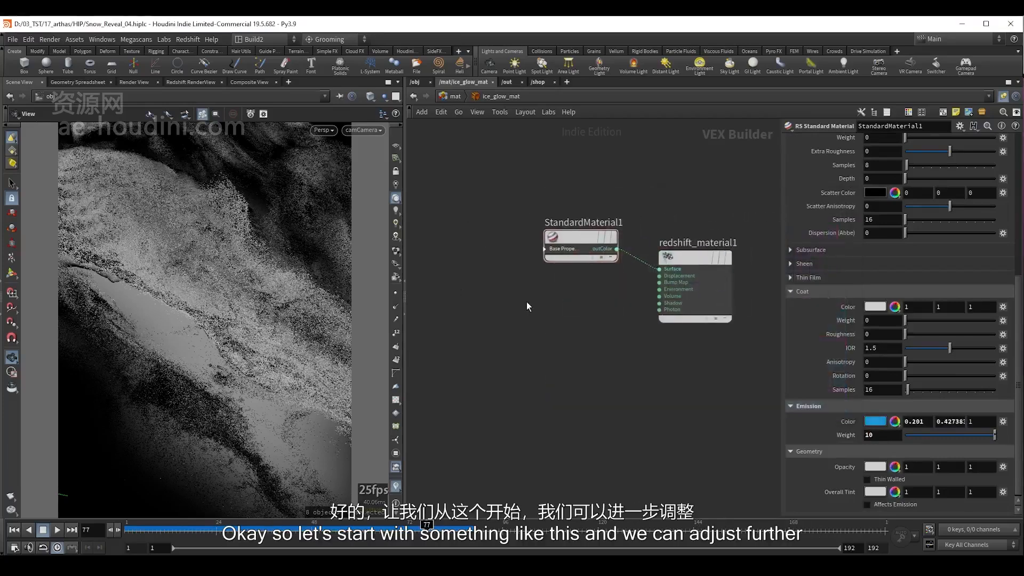
Set the render material of the RNDR_ice_glow object to /mat/ice_glow_mat
key("u")
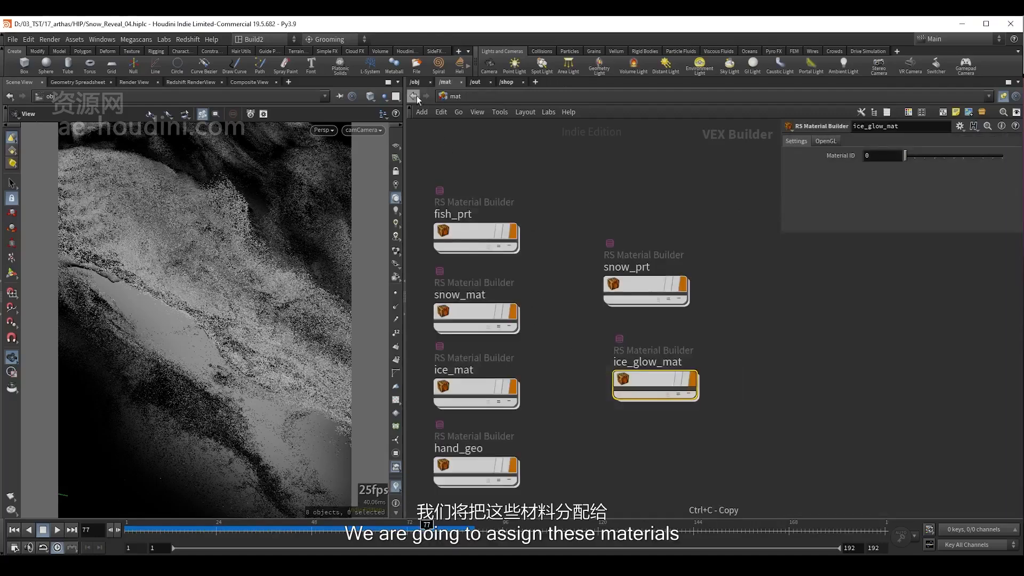
left_click(415, 82)
left_click(489, 320)
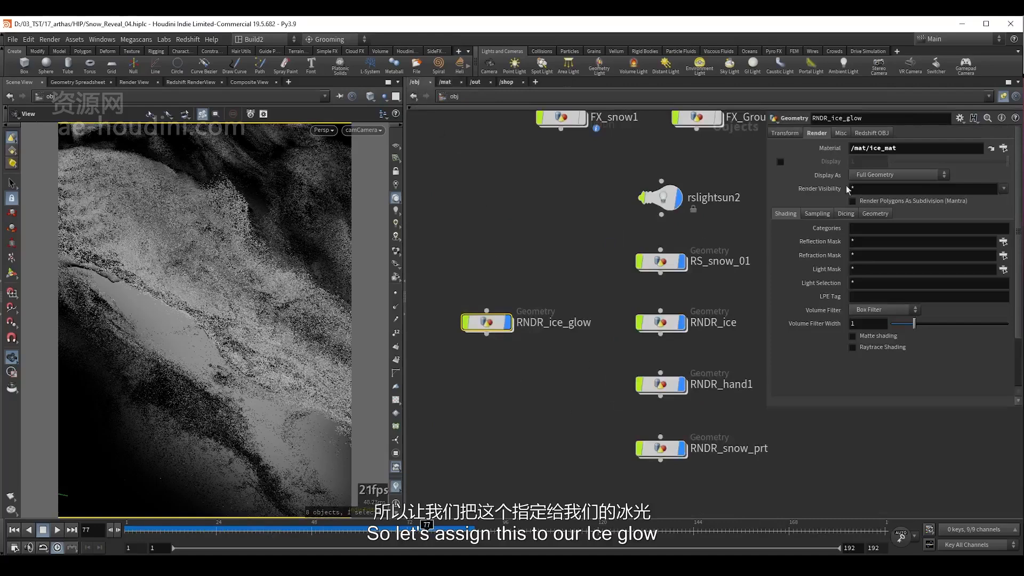
triple_click(887, 148)
type("/mat/ice_glow_mat")
key("Return")
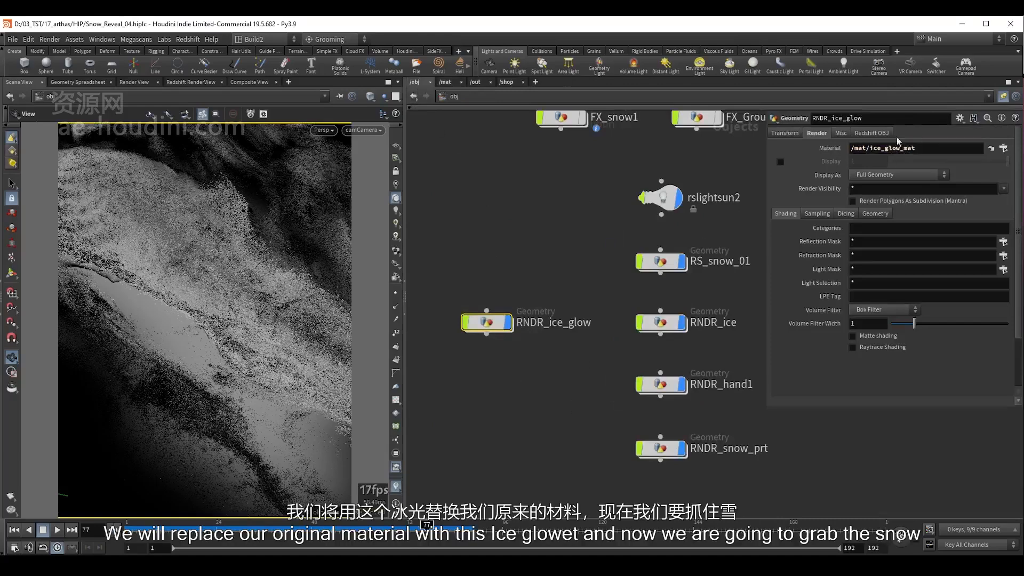
triple_click(910, 149)
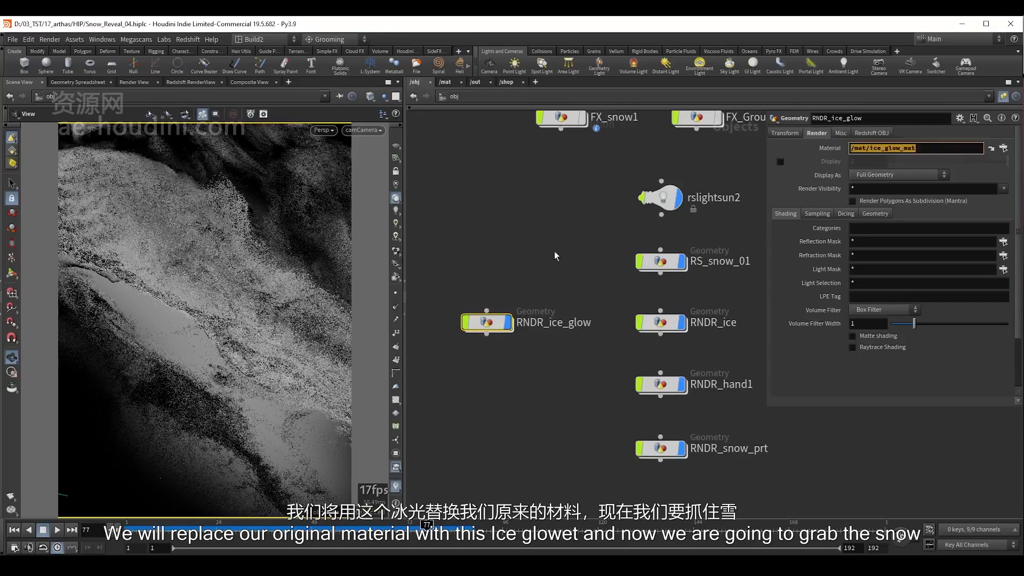
Assign RS_snow_01, RNDR_ice_glow and RNDR_hand1 as Force Objects of the snow_glow Redshift output
scroll(547, 261, "down", 3)
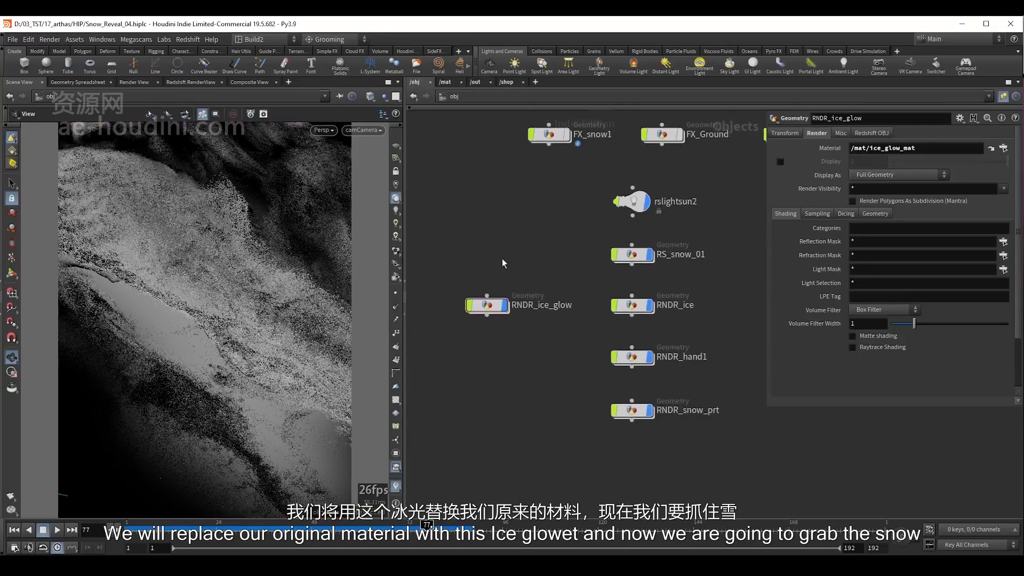
left_click_drag(558, 236, 668, 272)
left_click_drag(536, 270, 450, 348, "shift")
left_click_drag(569, 338, 696, 383, "shift")
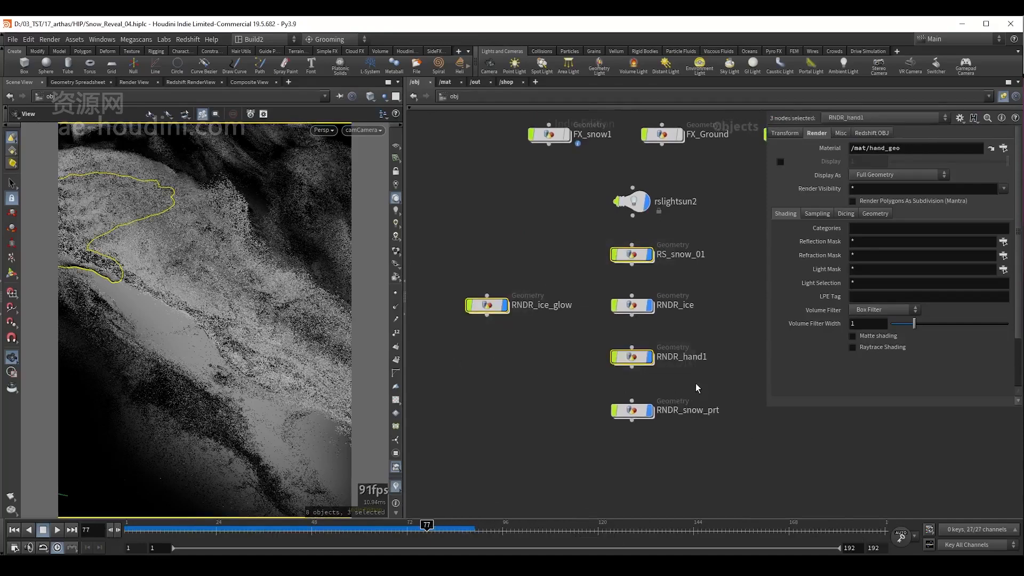
key("ctrl+c")
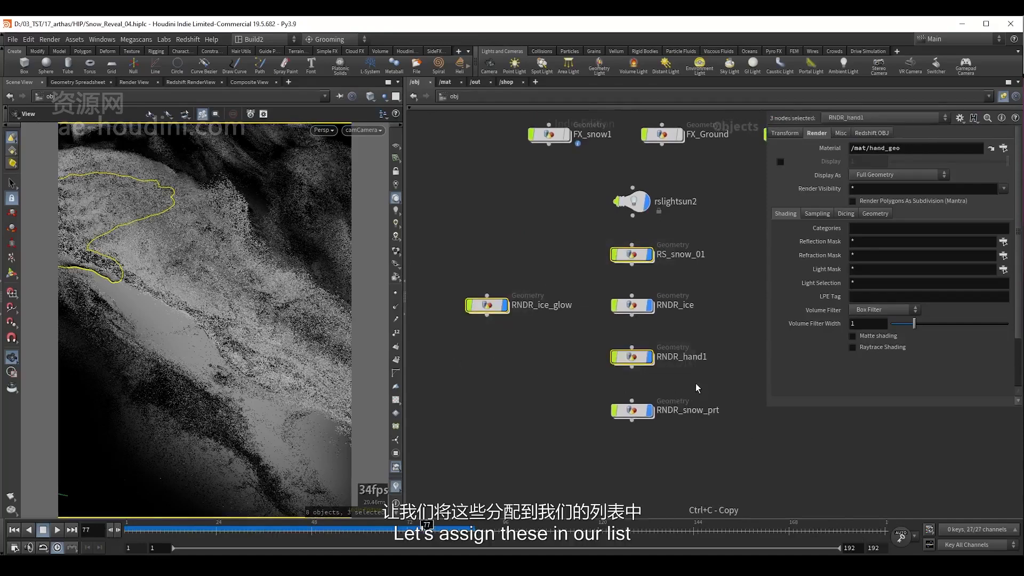
left_click(475, 81)
left_click_drag(439, 332, 549, 394)
left_click(865, 232)
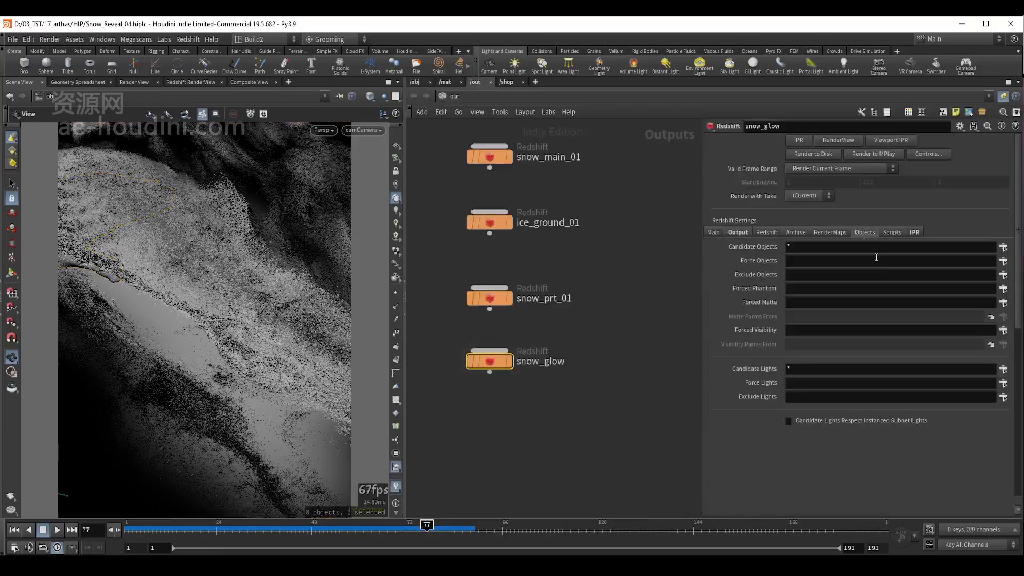
left_click(846, 261)
key("ctrl+v")
Clear the Candidate Objects and Candidate Lights of the snow_glow output
left_click(823, 247)
key("BackSpace")
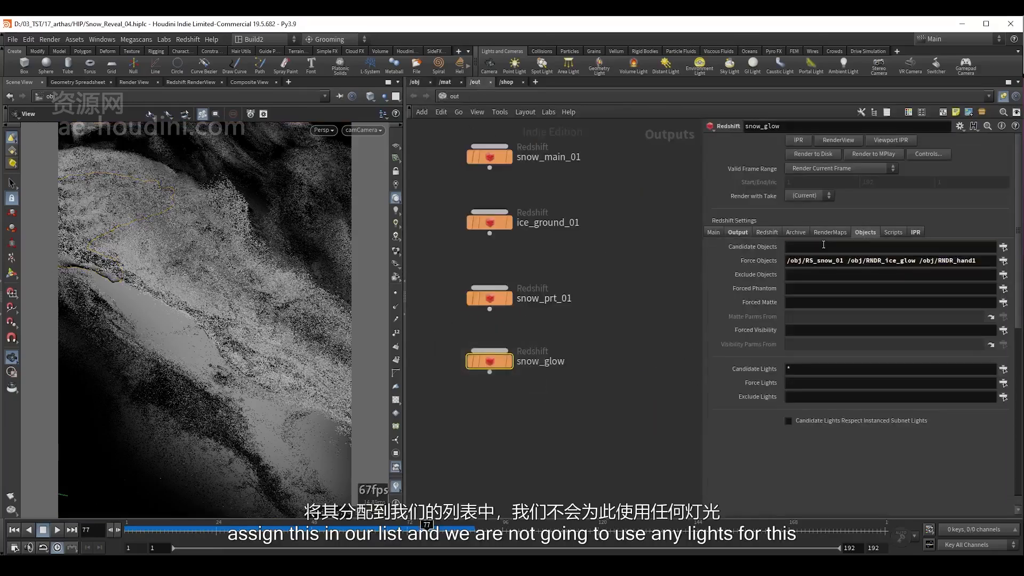
left_click(808, 367)
key("BackSpace")
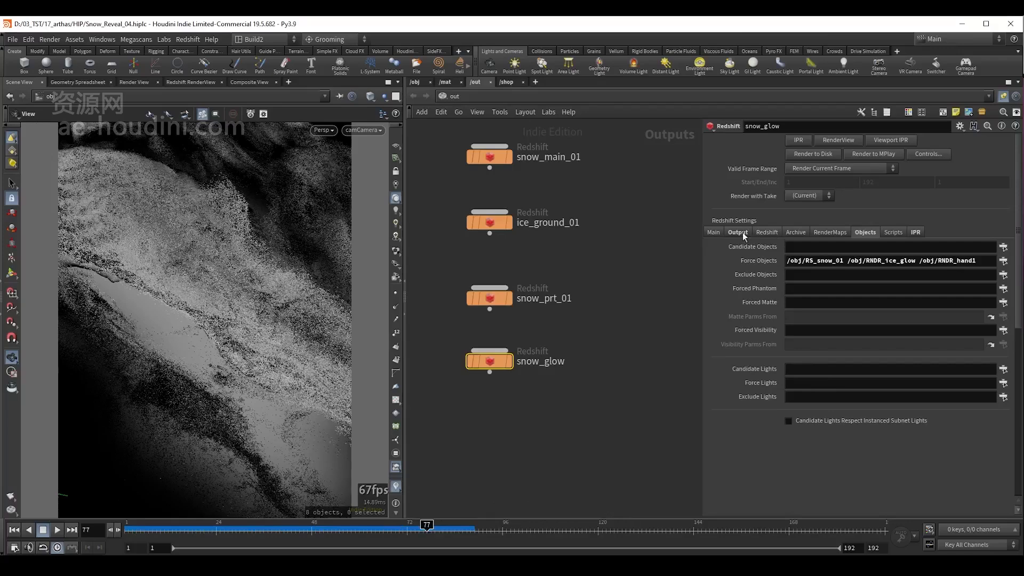
Disable the default light in snow_glow's advanced Redshift global settings and assign the render camera
left_click(761, 233)
left_click(757, 265)
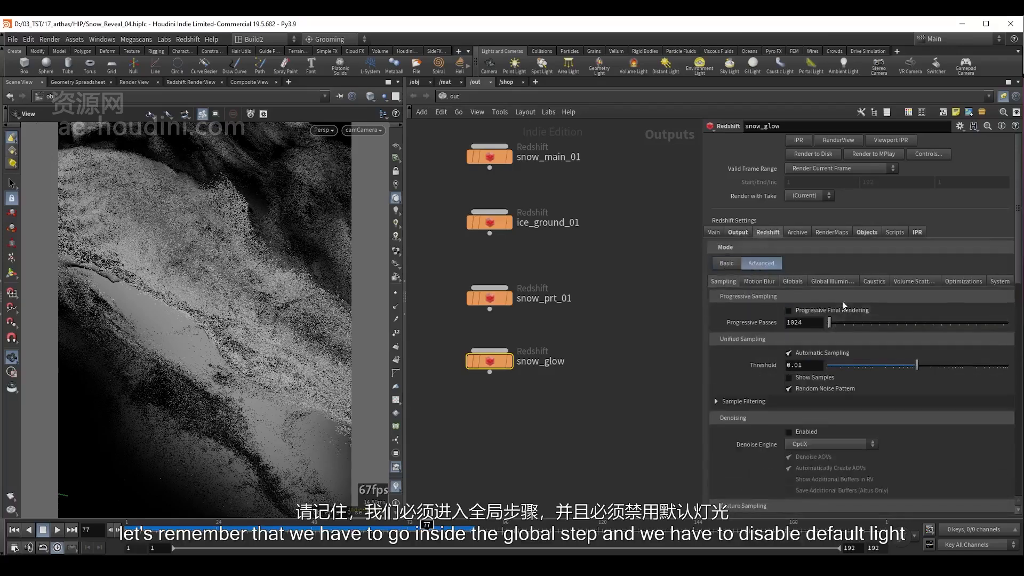
scroll(869, 373, "down", 5)
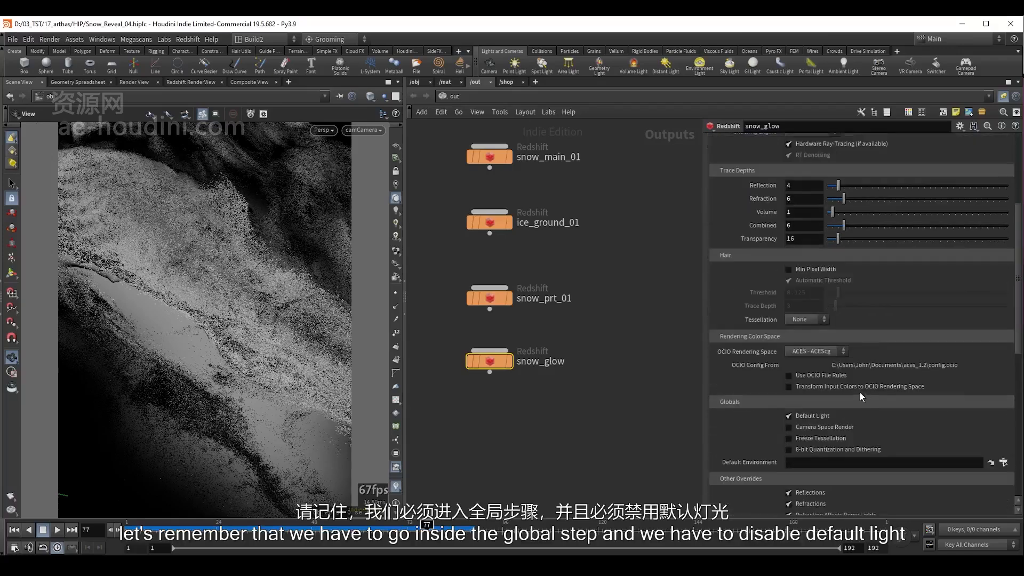
scroll(800, 346, "up", 6)
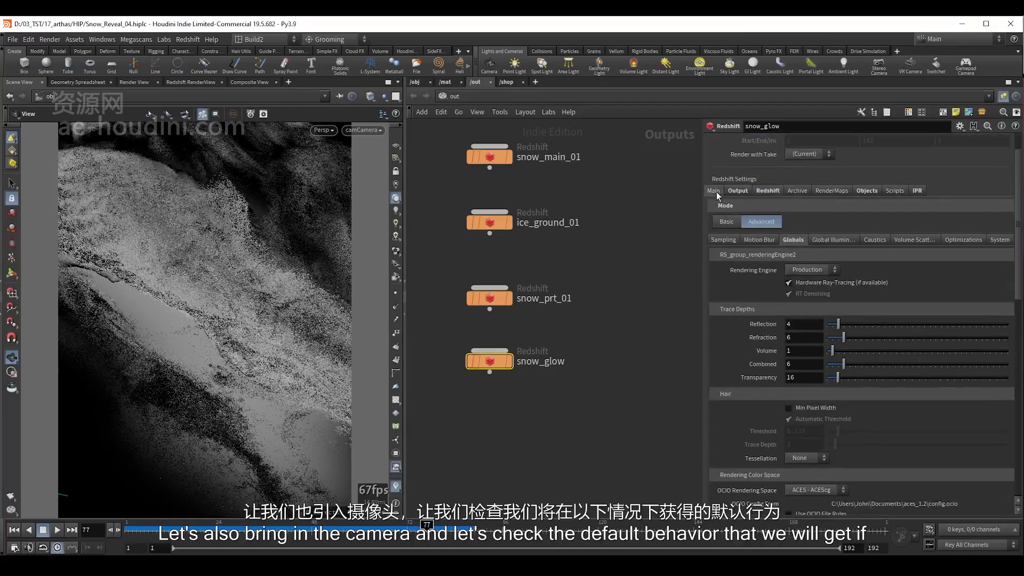
left_click(714, 190)
left_click(867, 191)
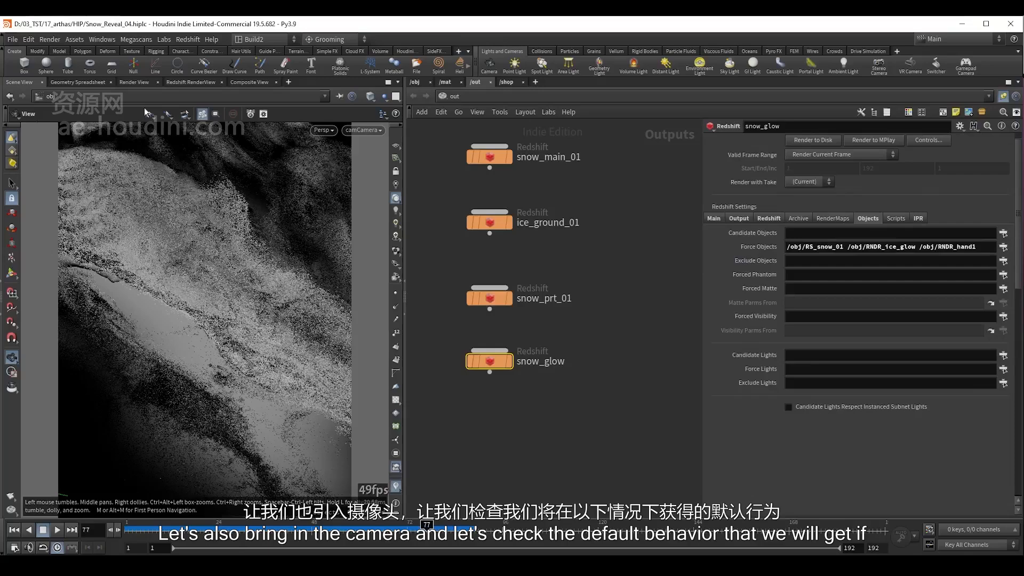
Preview the /out/snow_glow output in the Redshift RenderView
left_click(182, 83)
left_click(89, 96)
mouse_move(112, 110)
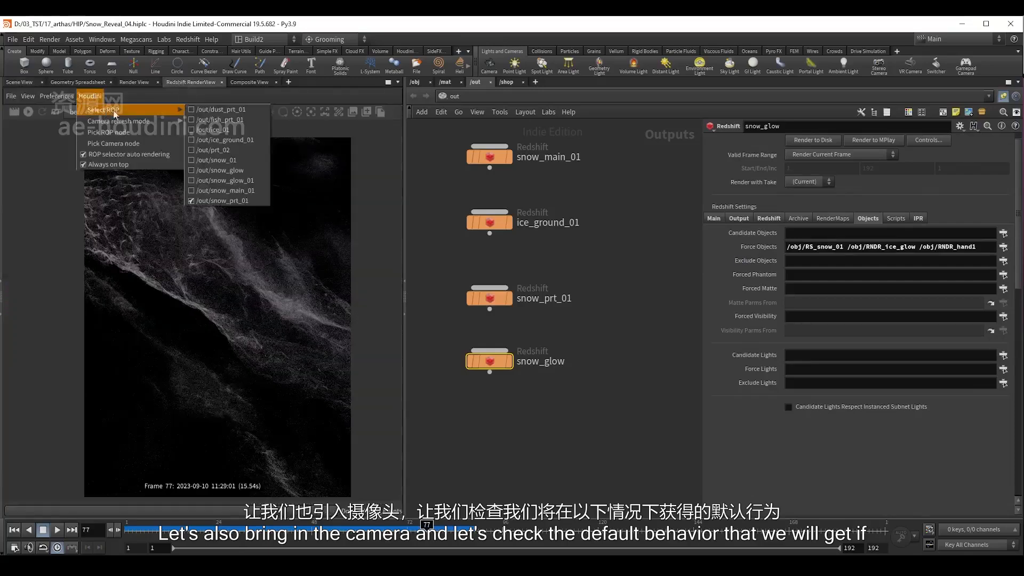
left_click(227, 170)
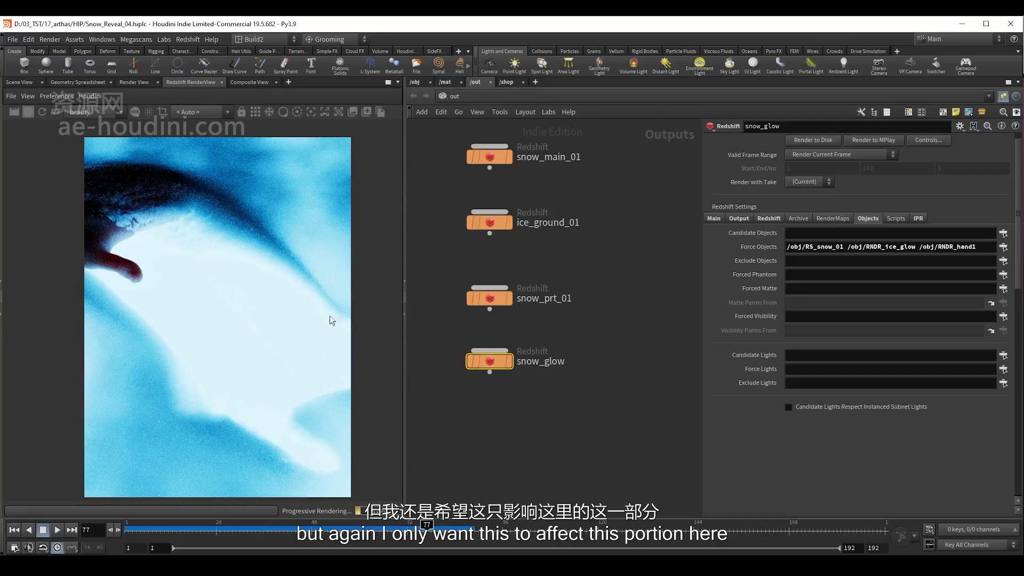
Stop the preview render and add an RS Point Attribute node reading Cd inside ice_glow_mat
left_click(445, 82)
double_click(622, 315)
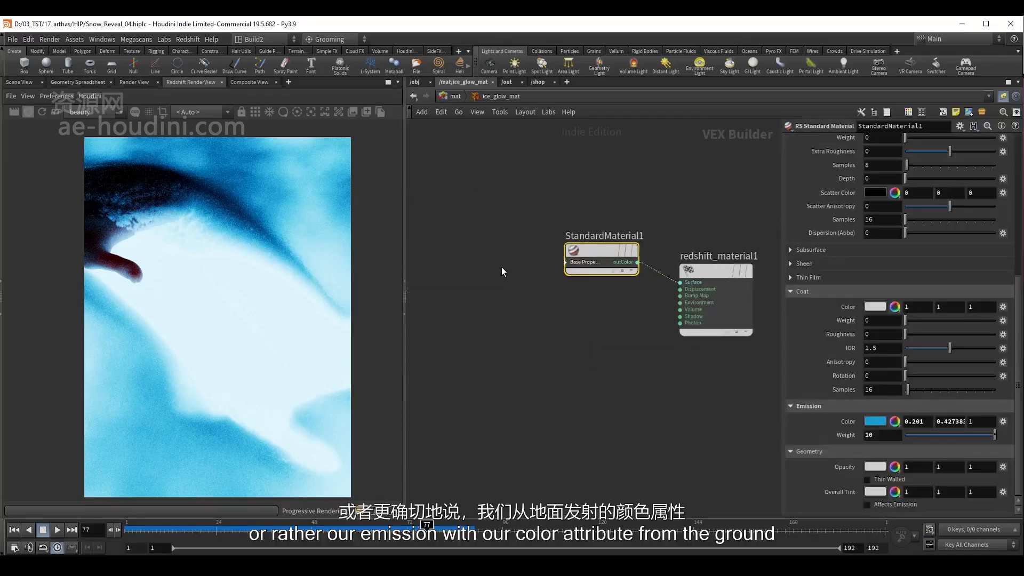
left_click(28, 110)
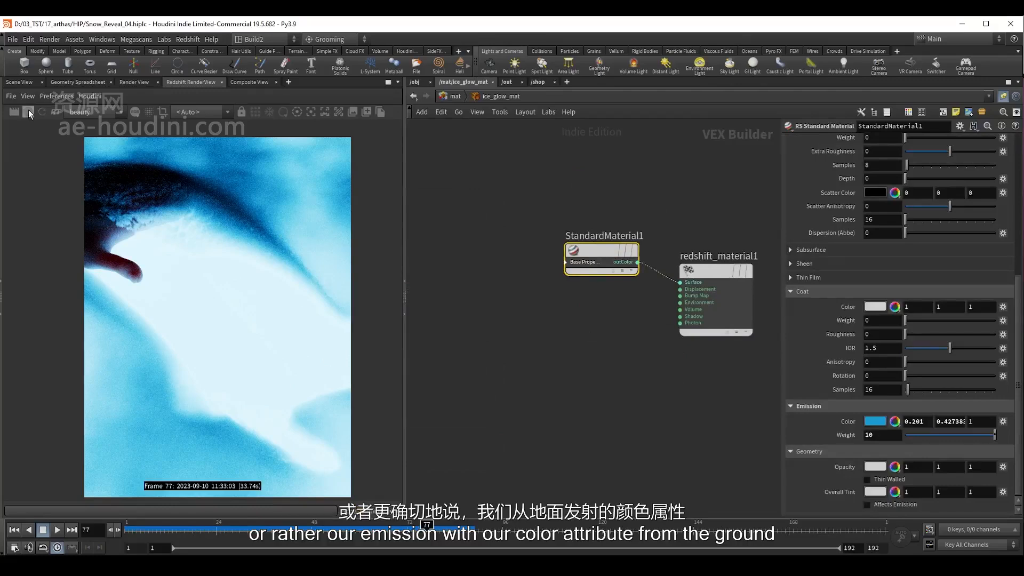
key("Tab")
type("rs poi")
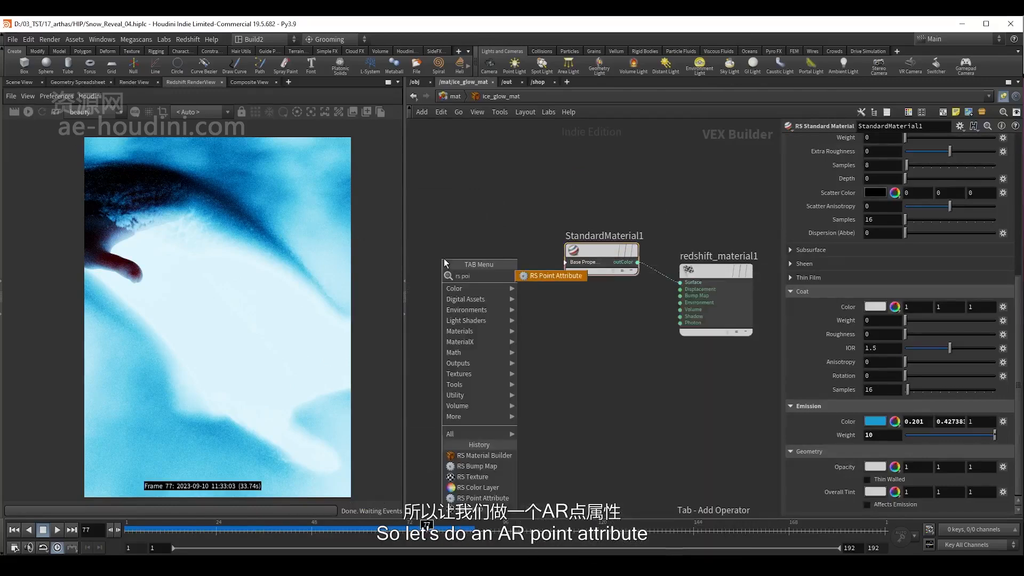
key("Return")
left_click(455, 271)
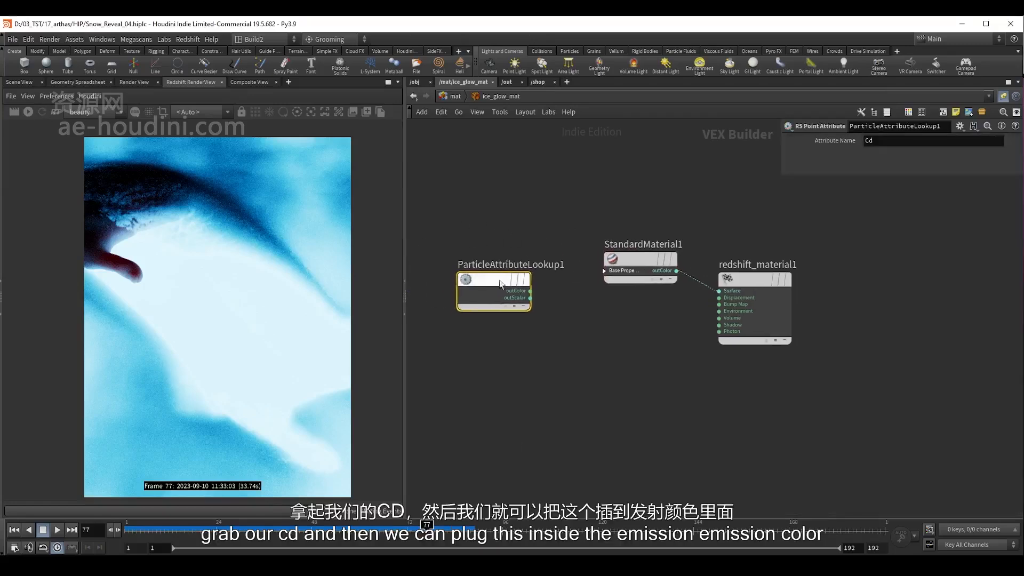
Connect the point attribute's outColor to the emission_color input of StandardMaterial1 and tidy the node layout
left_click_drag(520, 324, 605, 272)
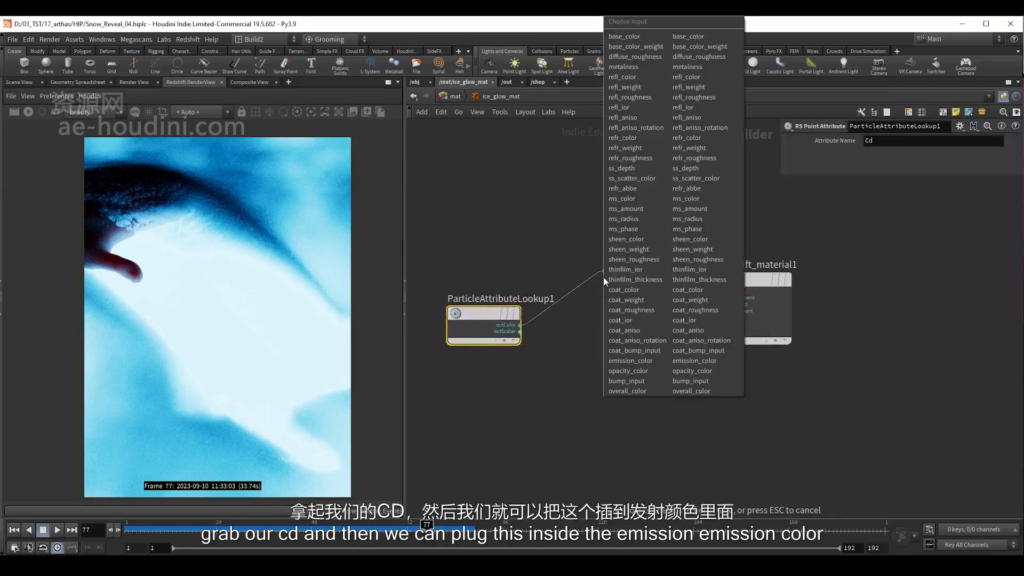
left_click(651, 364)
key("l")
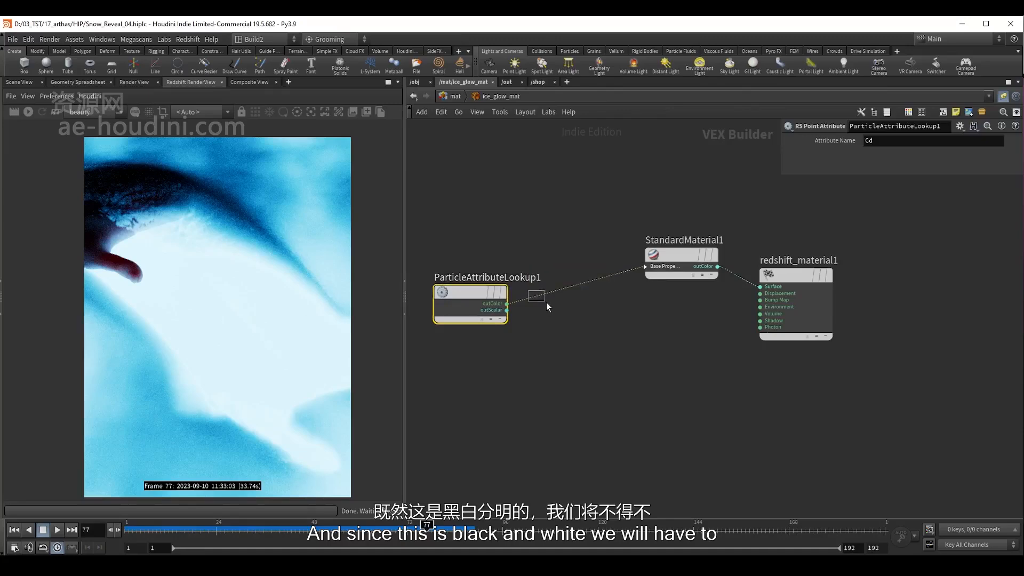
Insert an RS Ramp on the connection between the point attribute lookup and StandardMaterial1
key("Tab")
type("ra")
left_click(658, 319)
left_click(655, 320)
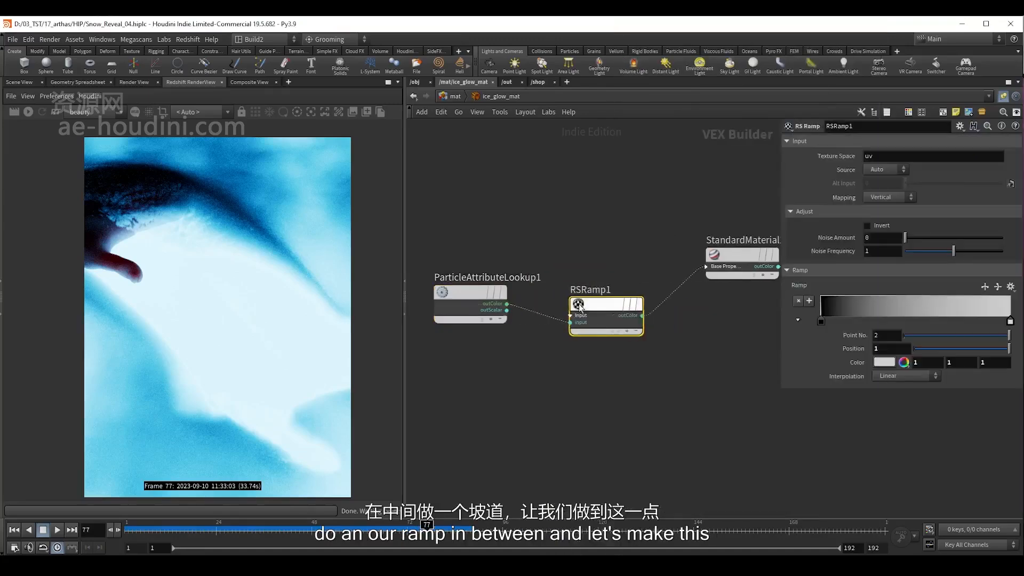
Set the end colour of RSRamp1 to a blue of about 0.197, 0.545, 1 and restart the preview render
double_click(1009, 323)
left_click_drag(773, 302, 719, 306)
left_click_drag(802, 344, 788, 346)
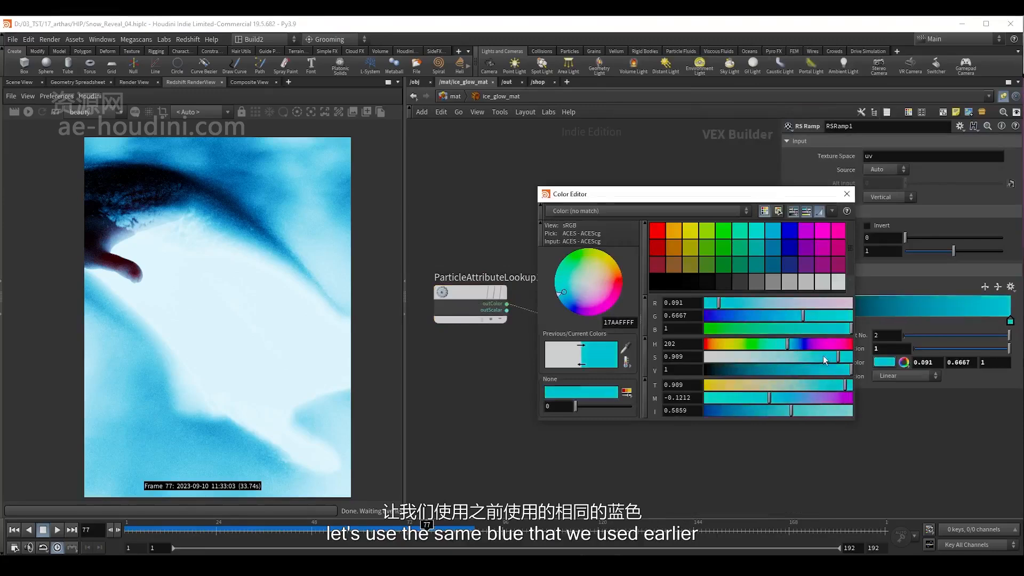
left_click(823, 358)
left_click(793, 344)
left_click(847, 194)
middle_click_drag(599, 205, 527, 223)
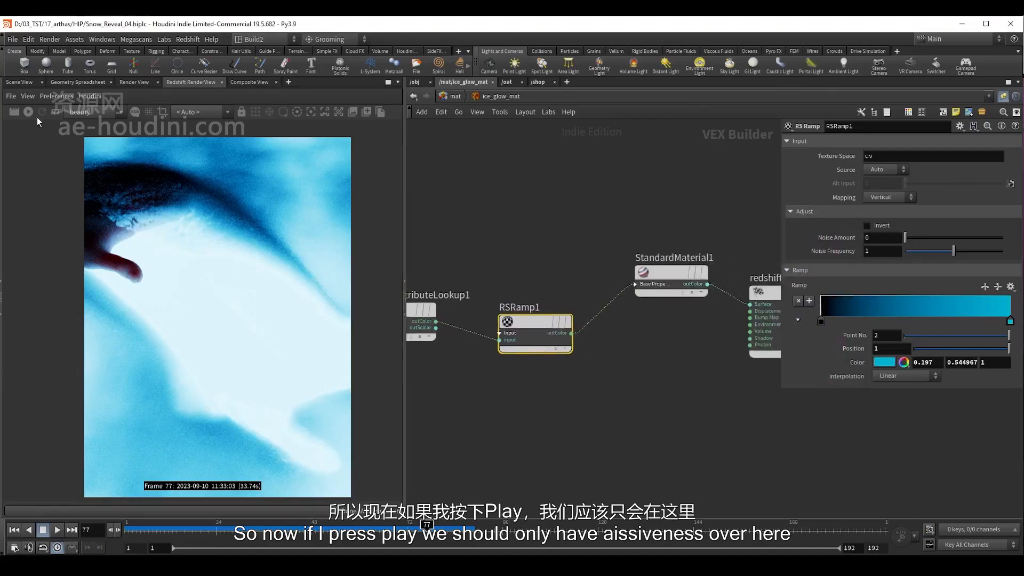
left_click(30, 114)
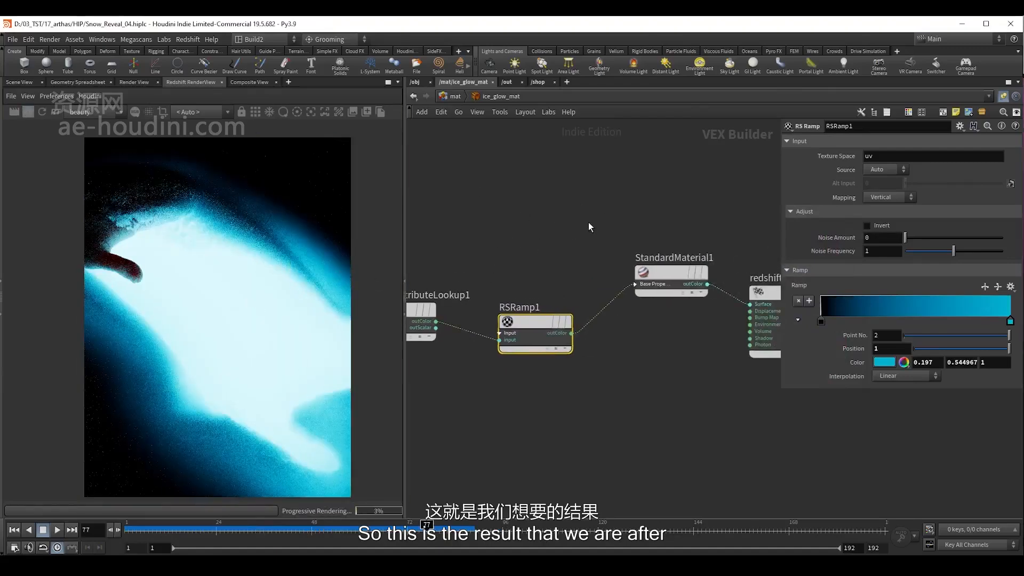
Set the Emission Weight of StandardMaterial1 to 2 and stop the preview render after it updates
middle_click_drag(589, 226, 532, 219)
left_click(614, 267)
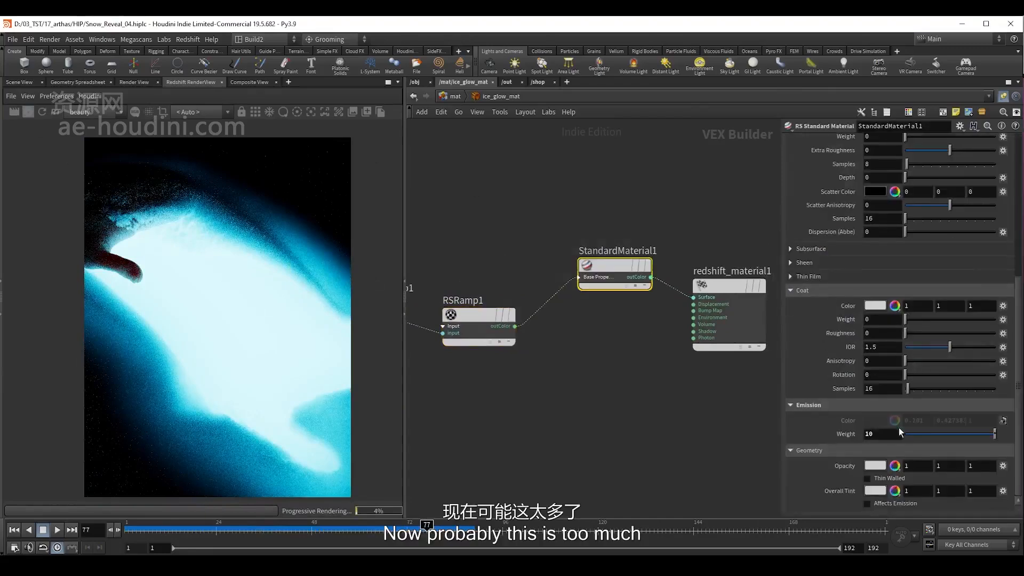
left_click_drag(879, 434, 848, 443)
type("2")
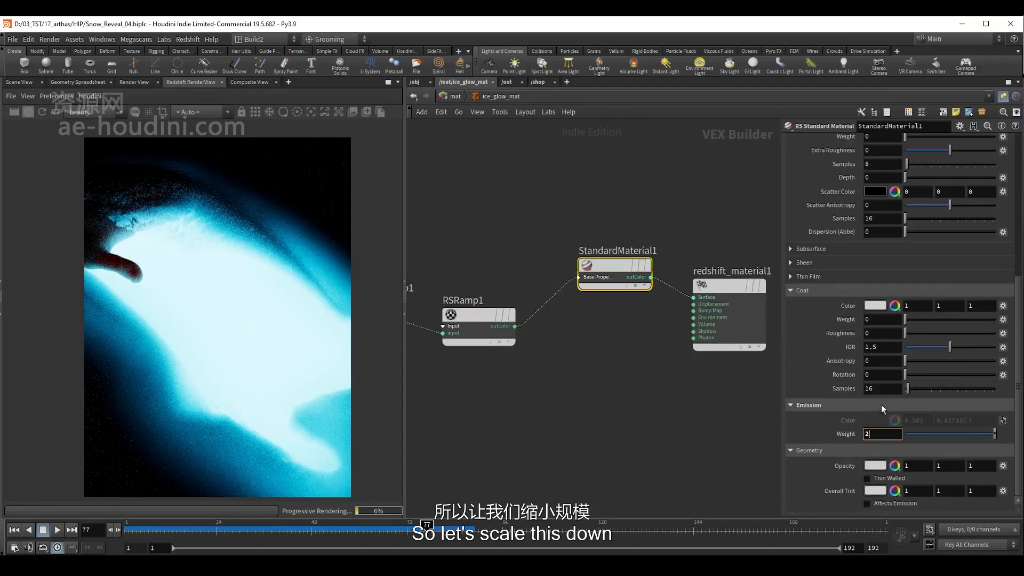
key("Return")
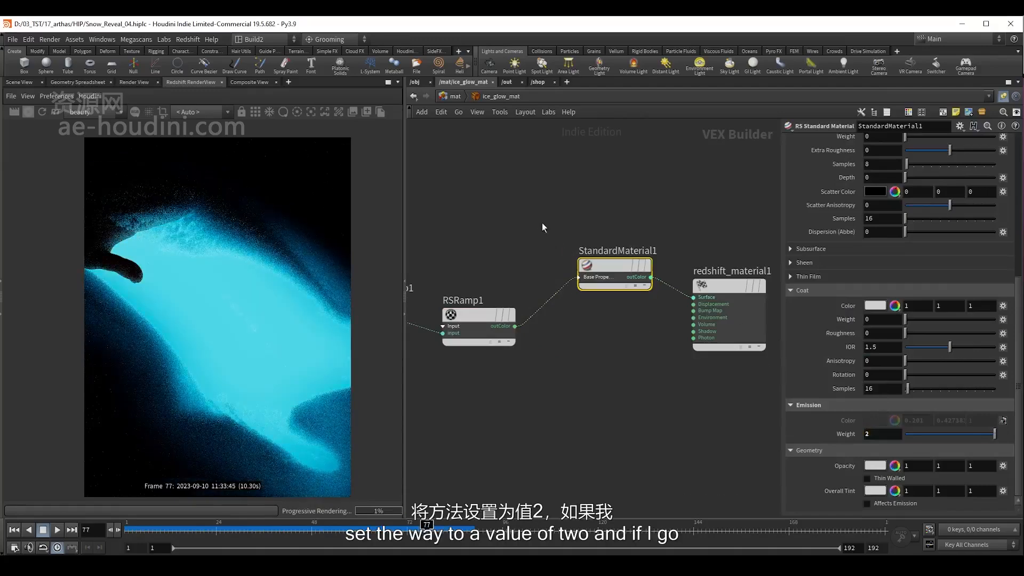
left_click(27, 111)
Add a Subsurface Scatter AOV to the snow_glow output
left_click(509, 83)
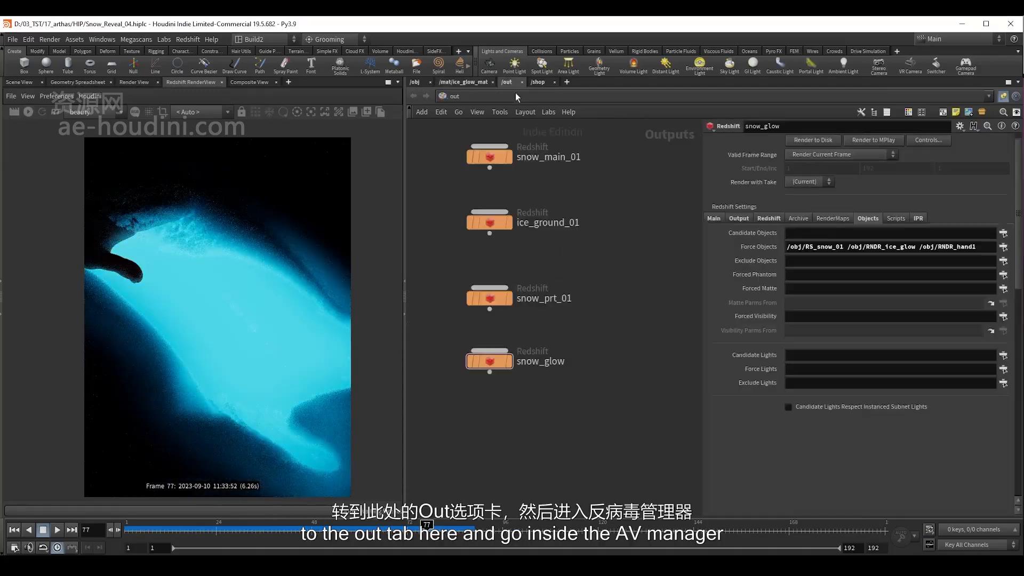
left_click(511, 375)
left_click(739, 218)
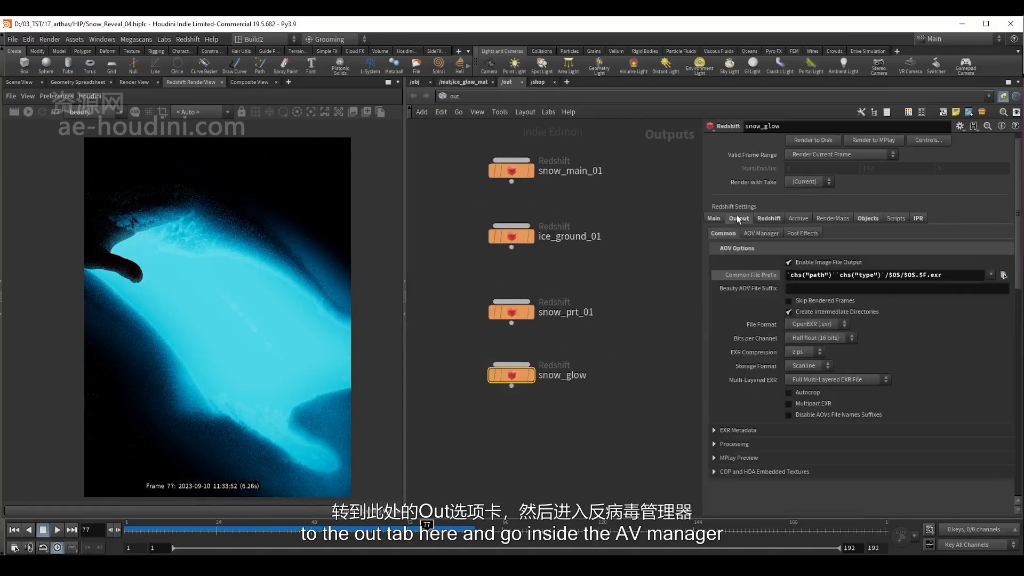
left_click(761, 233)
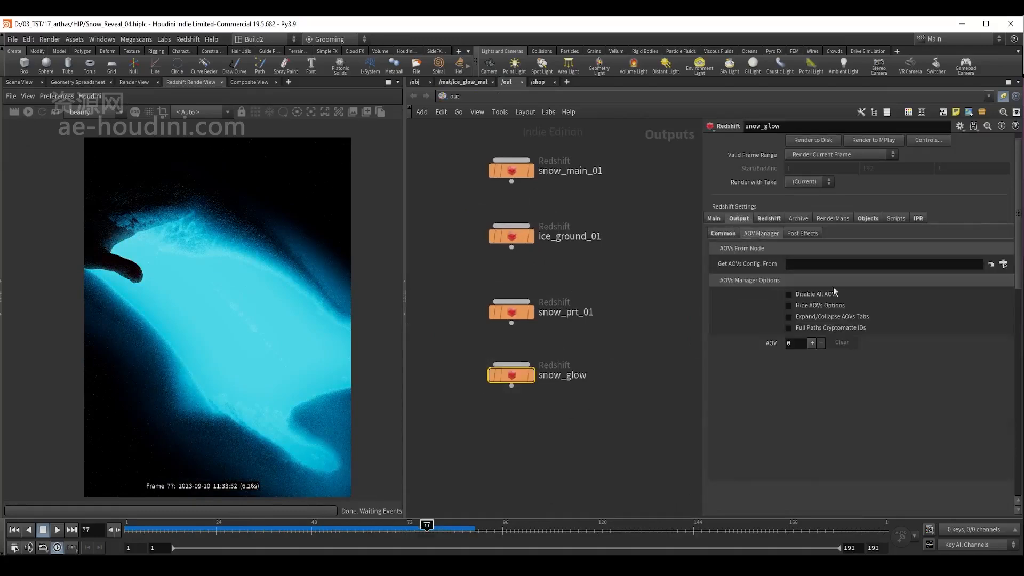
left_click(812, 344)
left_click(847, 359)
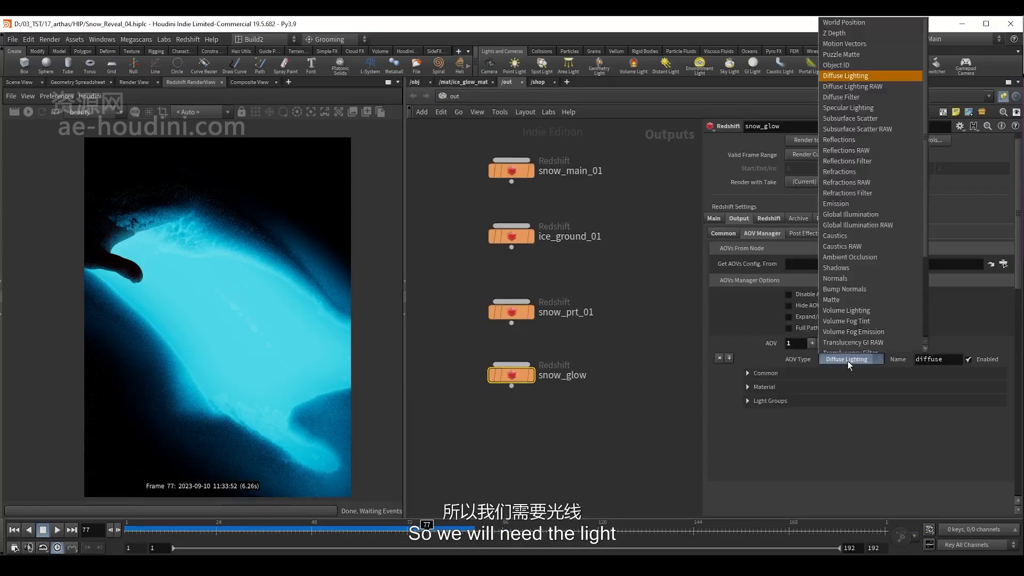
left_click(832, 118)
Add a Volume Lighting AOV to the snow_glow output and check the sss and volume passes in the preview render
left_click(811, 343)
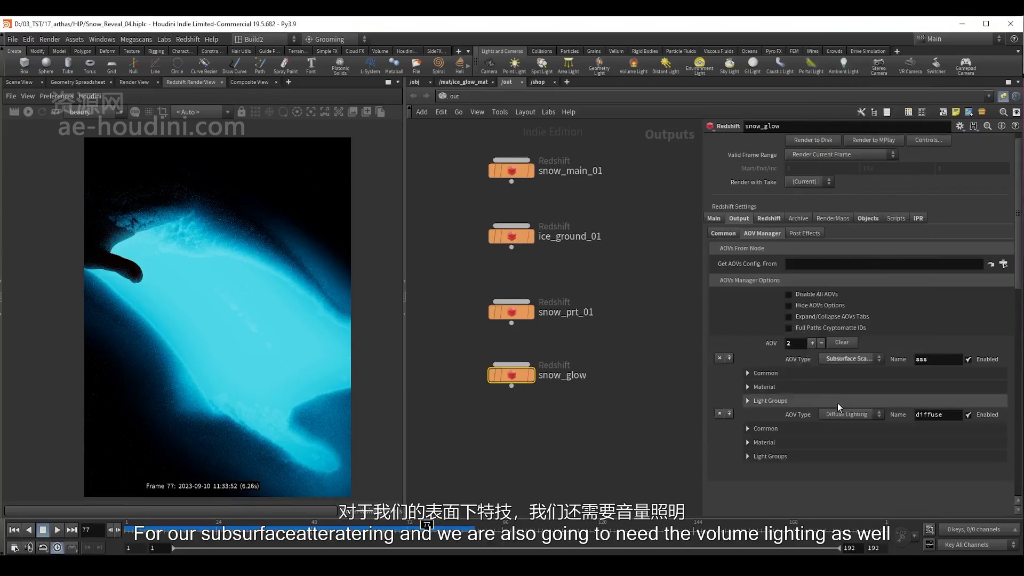
left_click(846, 414)
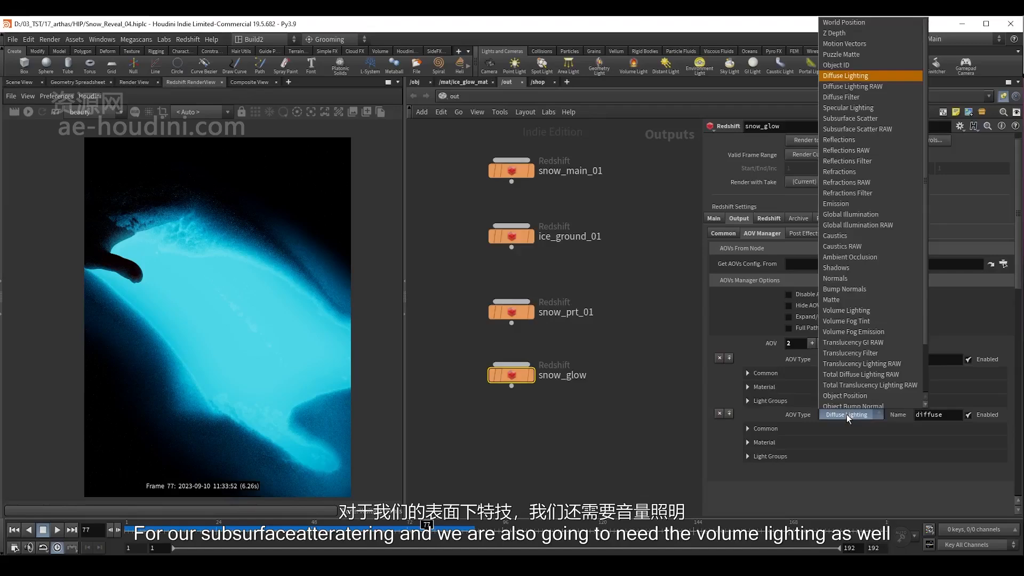
left_click(878, 310)
left_click(28, 111)
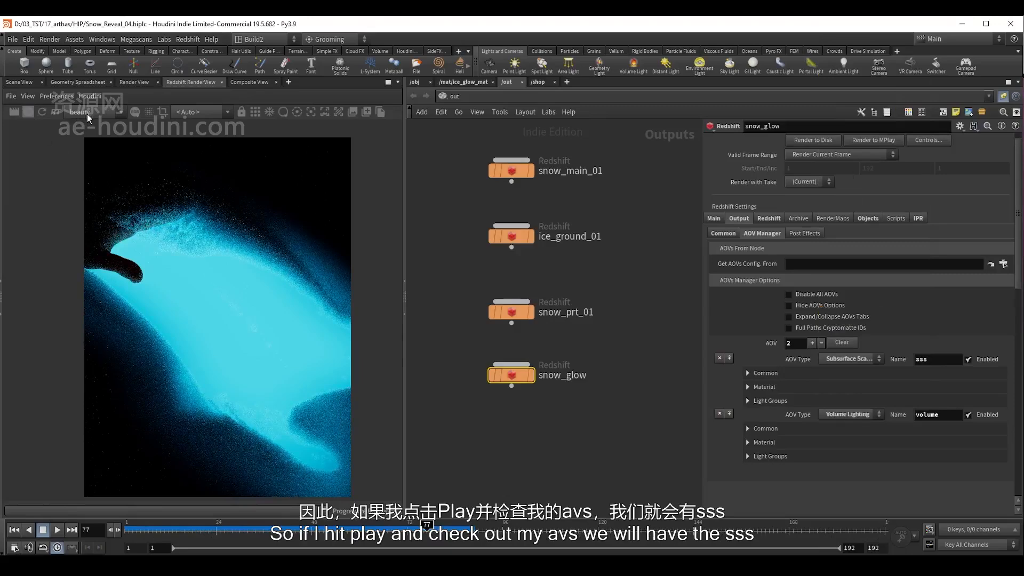
scroll(88, 113, "down", 1)
scroll(136, 234, "up", 3)
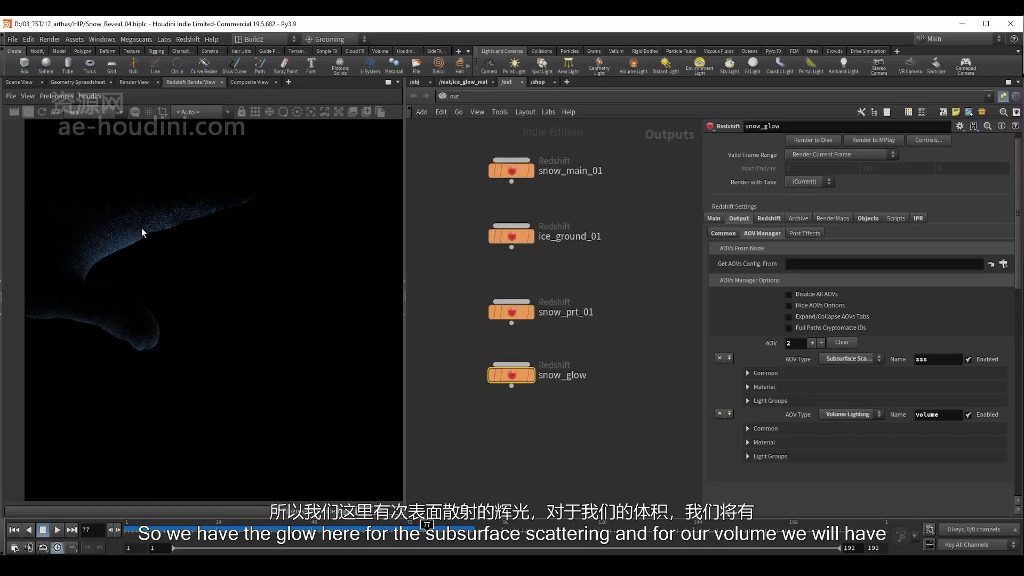
scroll(145, 213, "down", 2)
scroll(87, 114, "down", 1)
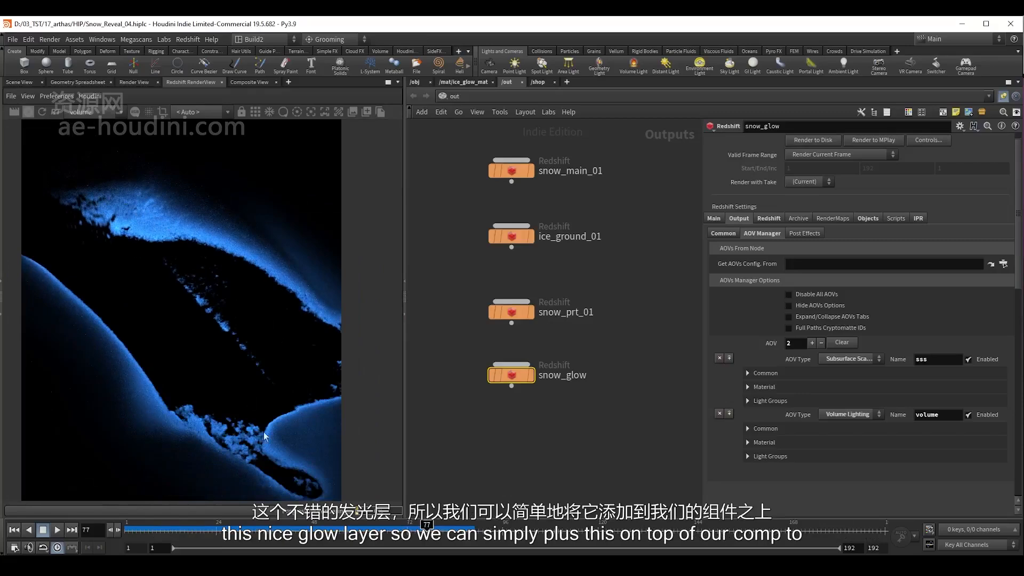
scroll(146, 255, "down", 1)
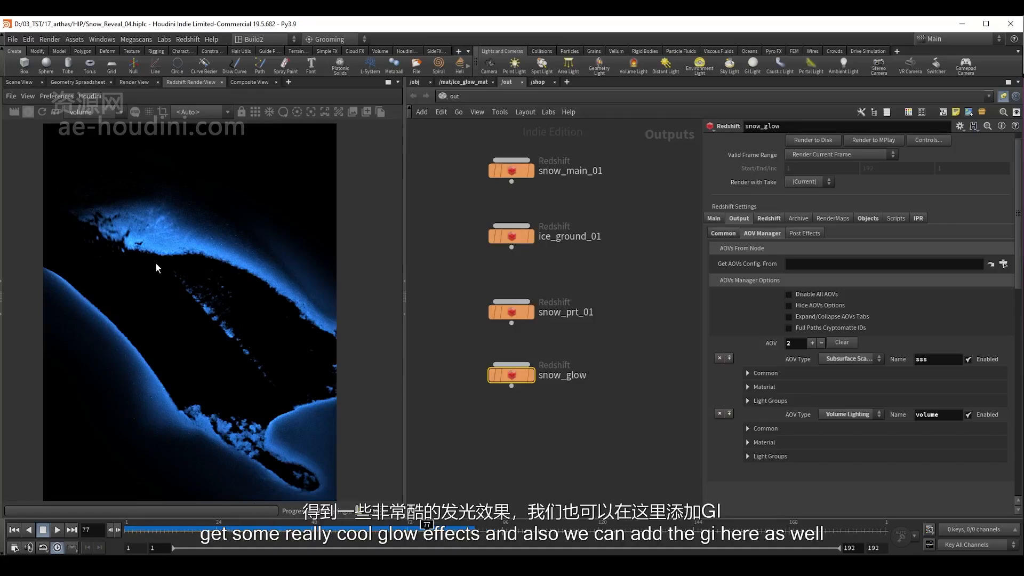
Add a Global Illumination AOV to the snow_glow output and display the gi pass in the preview render
left_click(812, 343)
left_click(847, 470)
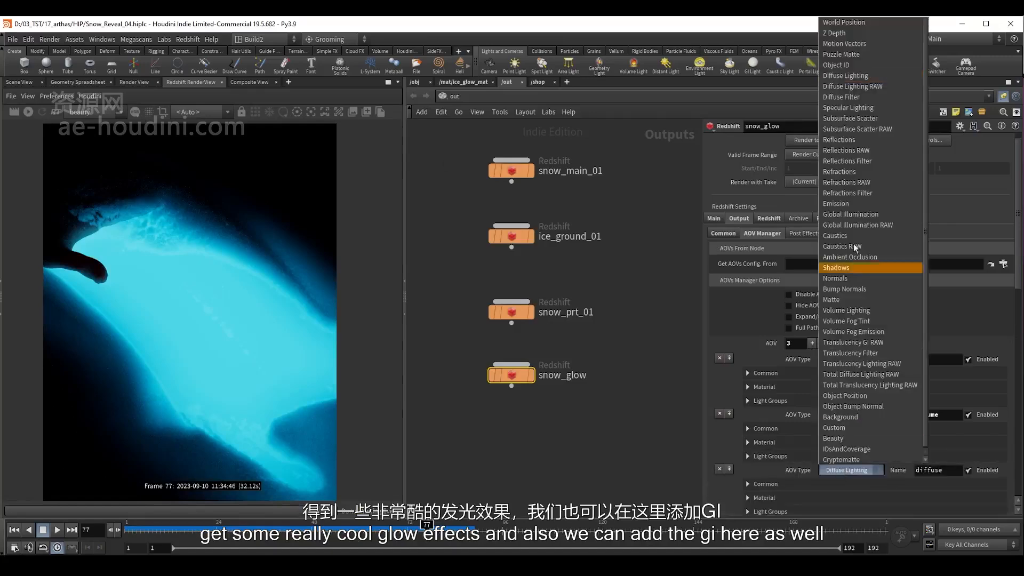
left_click(851, 214)
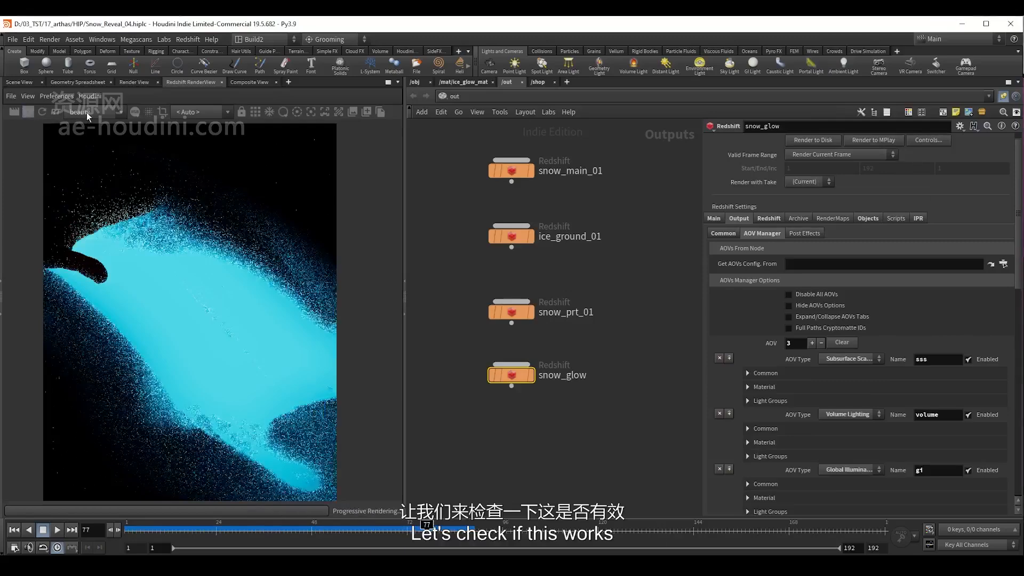
left_click(87, 112)
left_click(69, 150)
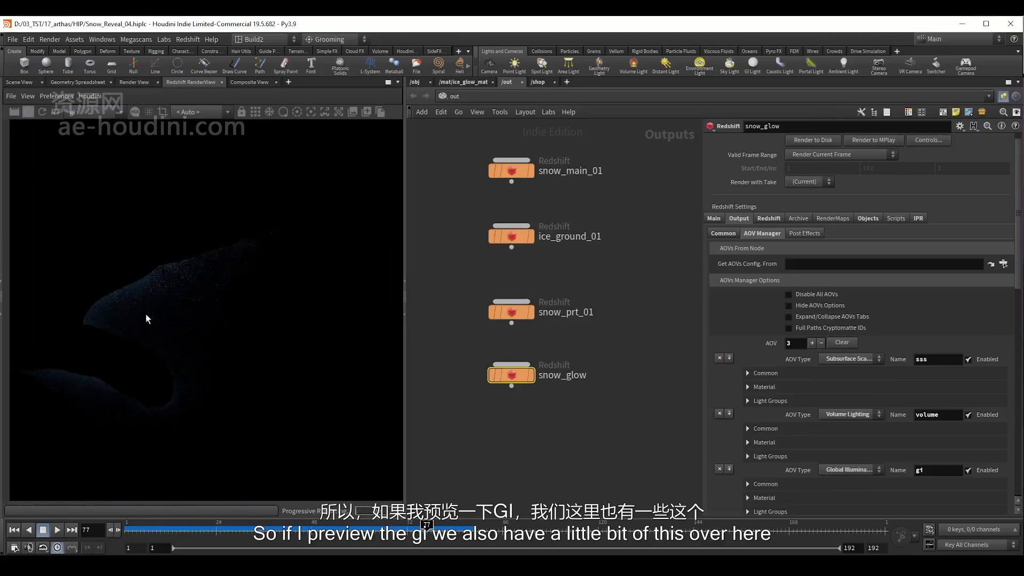
Set the Emission Weight of StandardMaterial1 in ice_glow_mat to 4
left_click(466, 82)
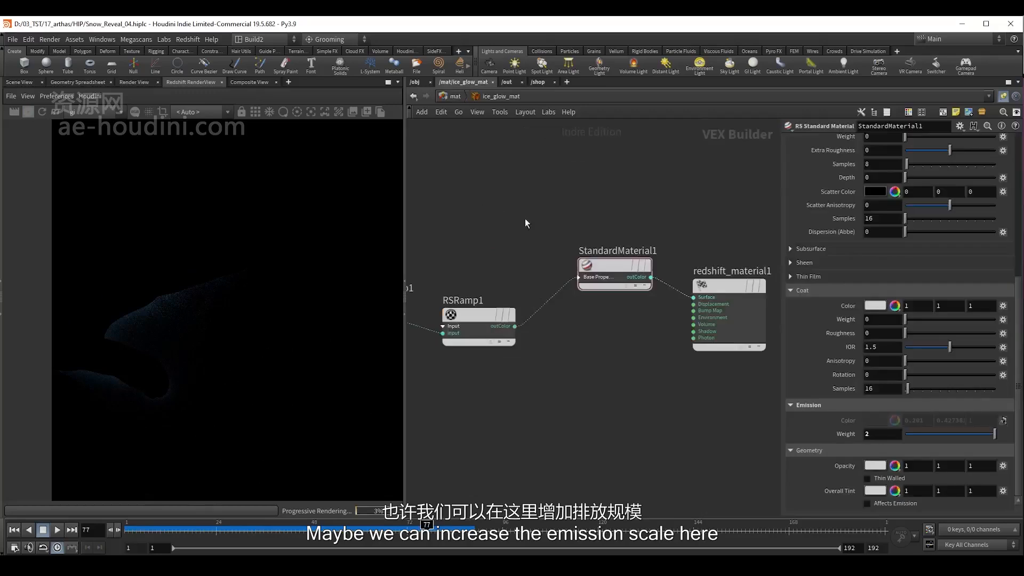
left_click_drag(536, 205, 627, 319)
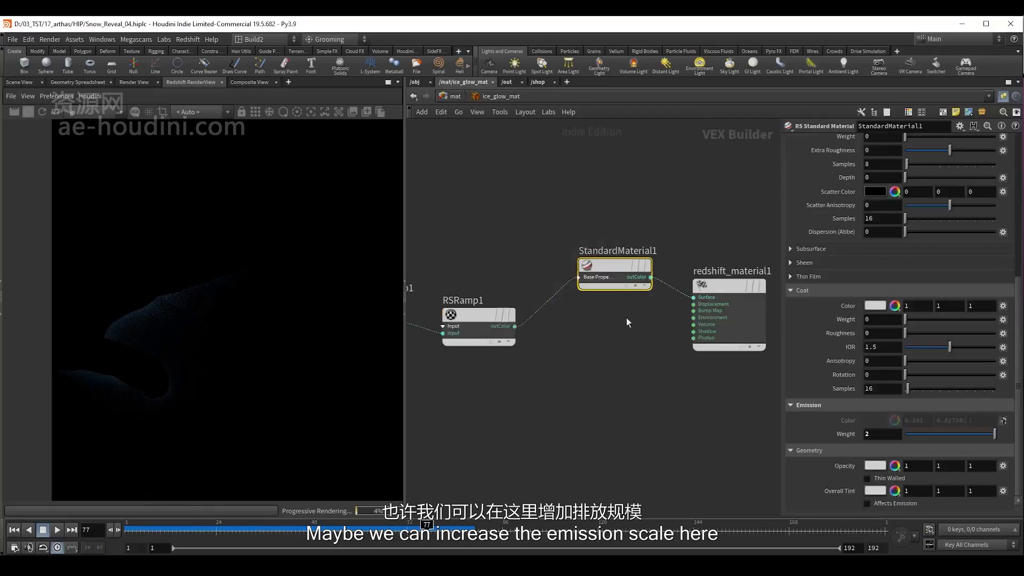
double_click(878, 436)
type("4")
key("Return")
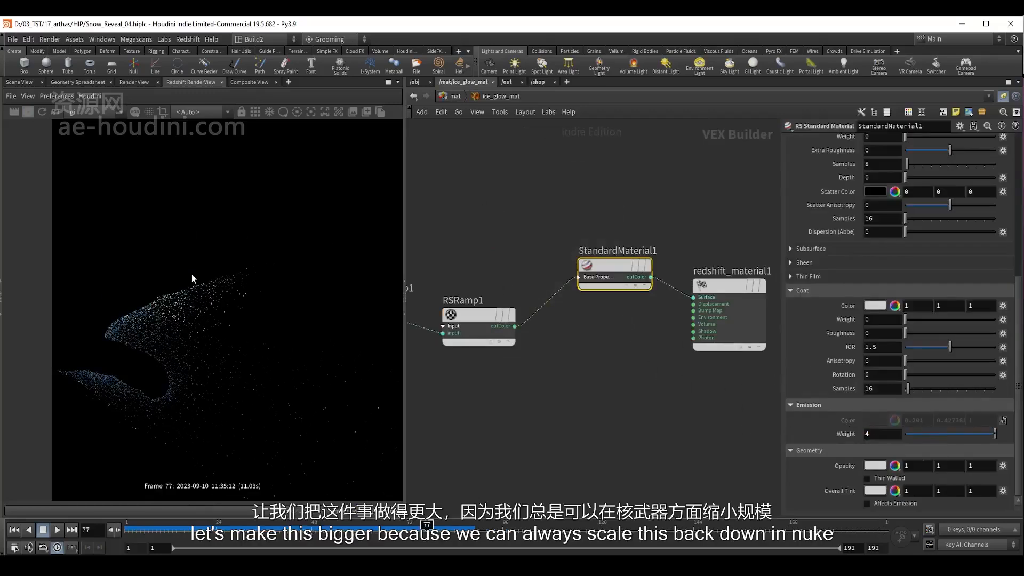
Examine the sss, volume, gi and beauty passes of the brighter glow in the preview render
scroll(191, 274, "down", 2)
middle_click_drag(266, 310, 134, 269)
left_click(97, 112)
left_click(89, 130)
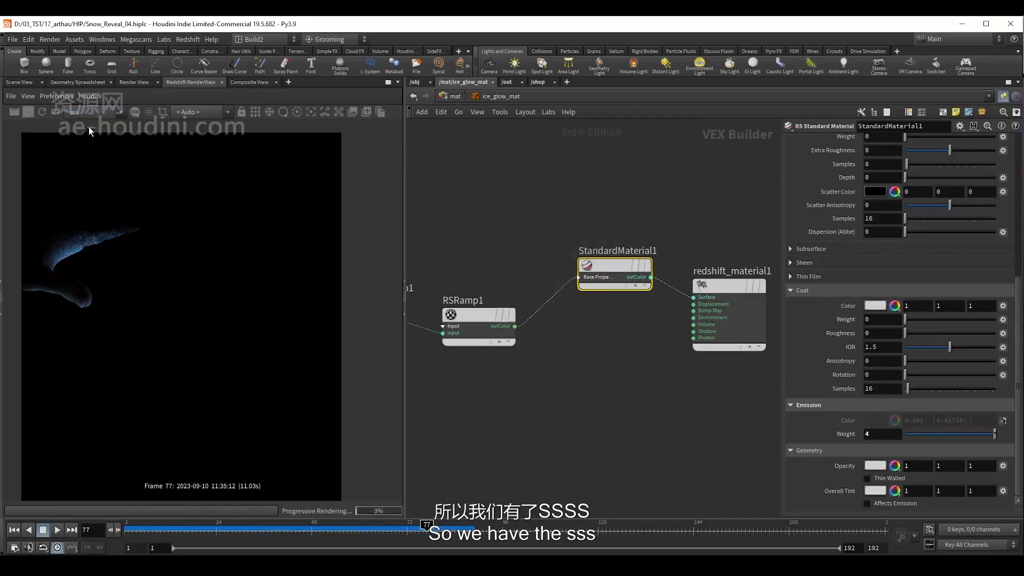
scroll(95, 114, "down", 1)
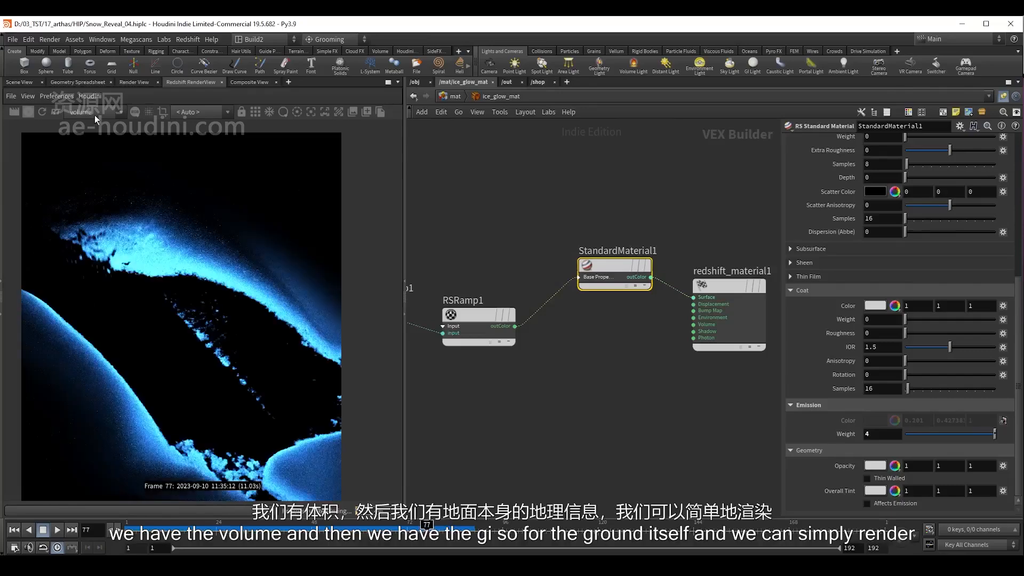
scroll(94, 114, "up", 2)
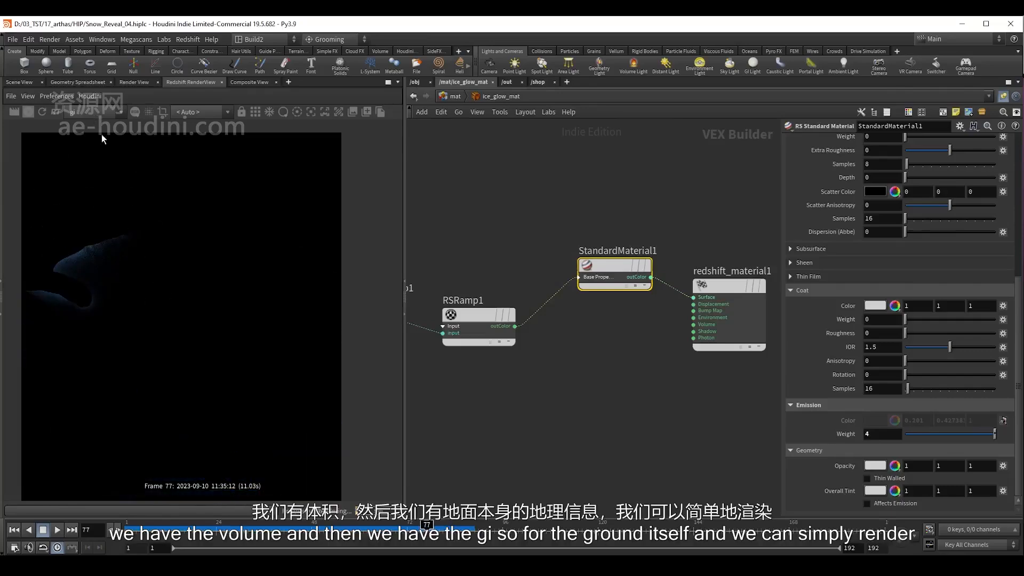
scroll(89, 113, "up", 1)
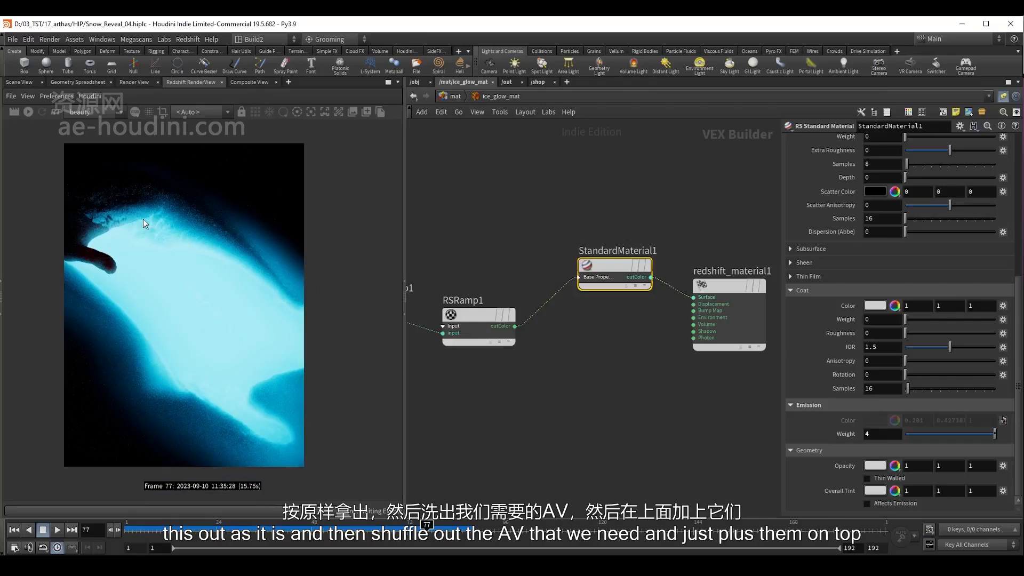
Select the ice_ground_01 output, switch the preview render to it and stop the render after it updates
left_click(591, 392)
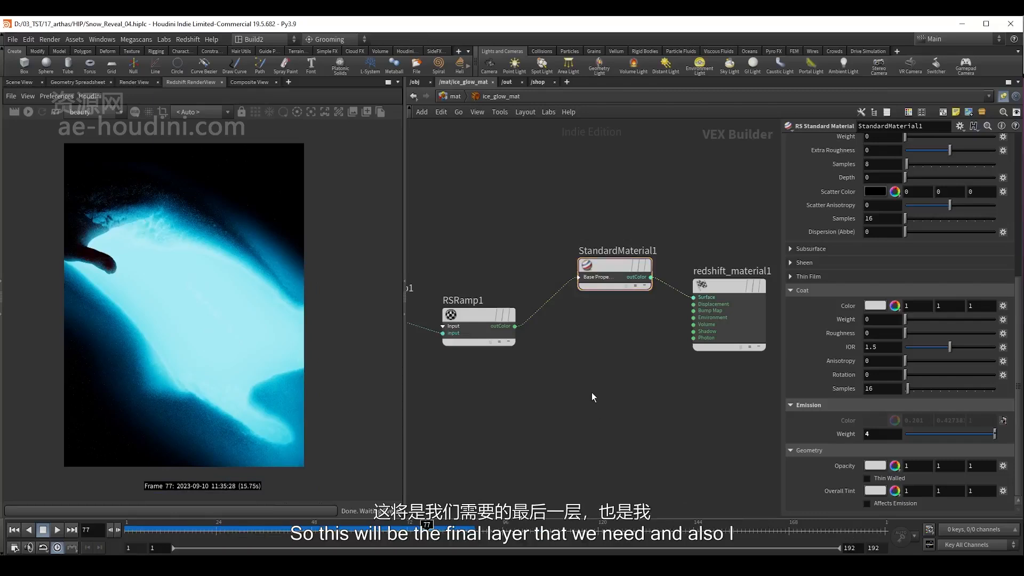
key("u")
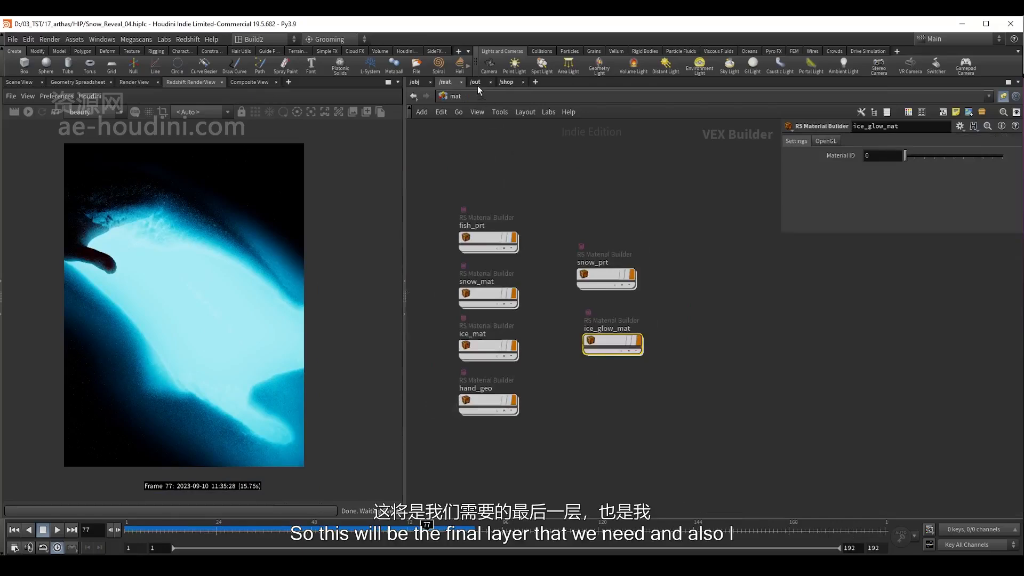
left_click(473, 82)
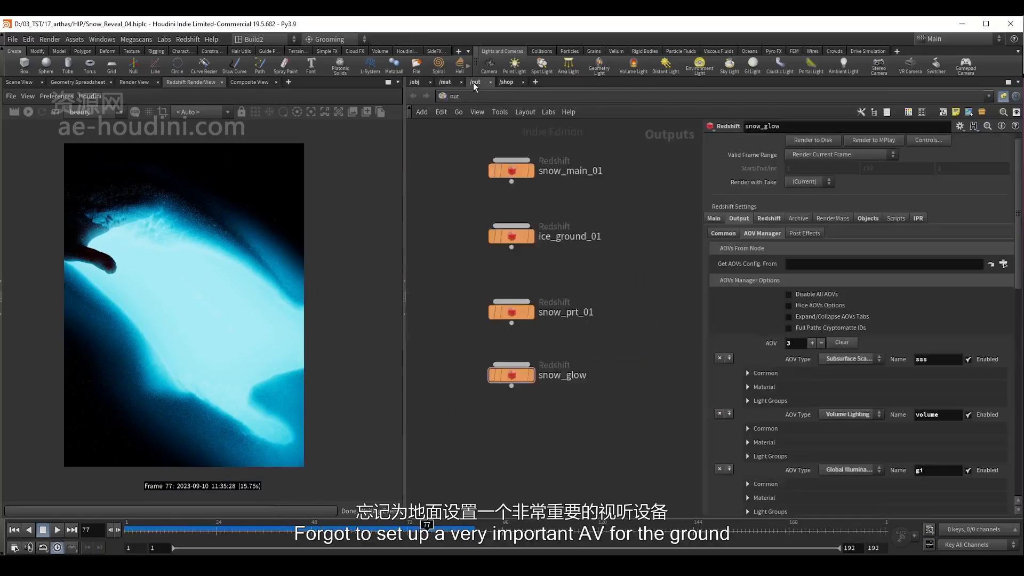
middle_click_drag(469, 208, 488, 305)
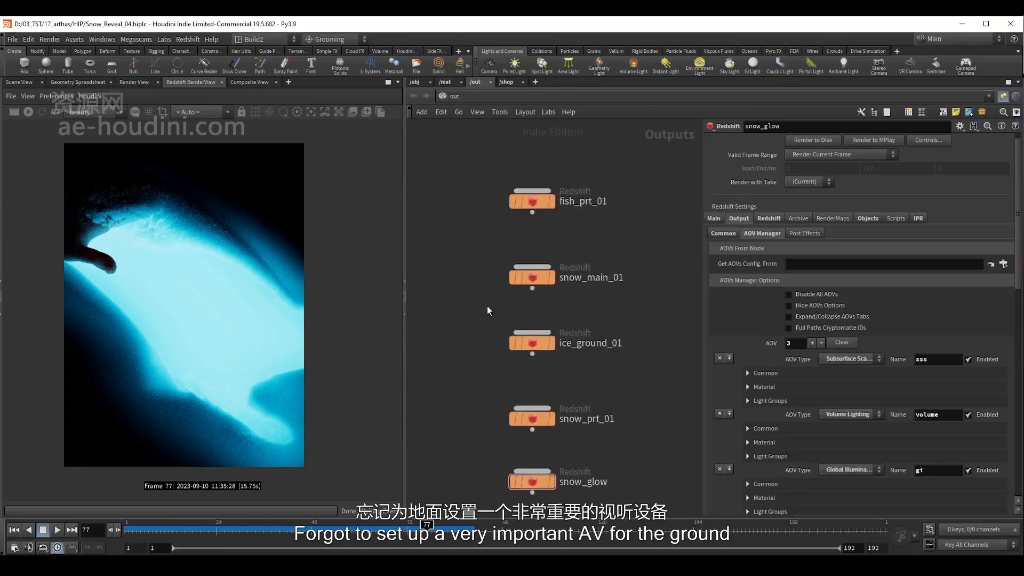
left_click_drag(473, 320, 607, 380)
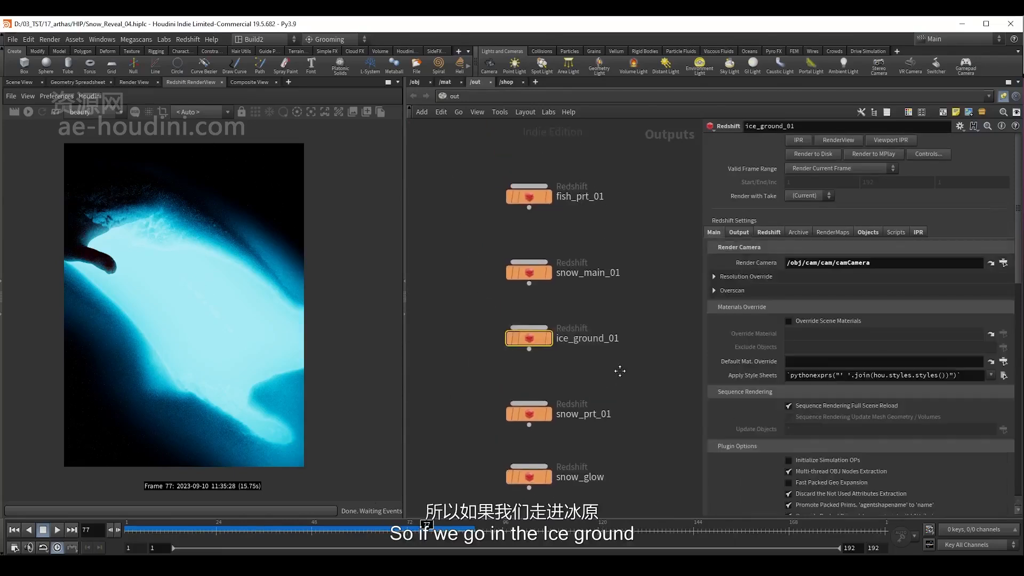
left_click(89, 96)
mouse_move(109, 114)
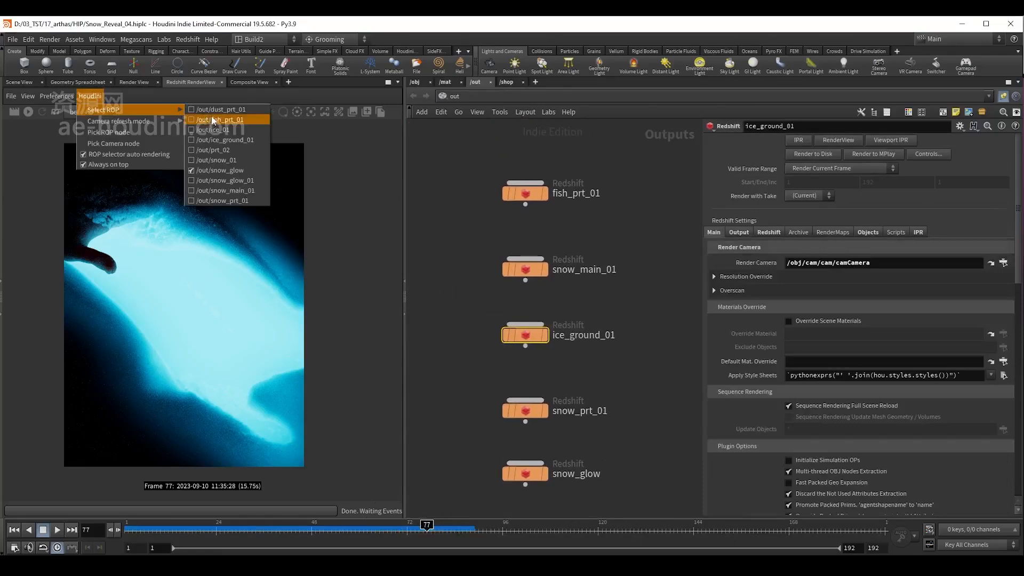
left_click(221, 140)
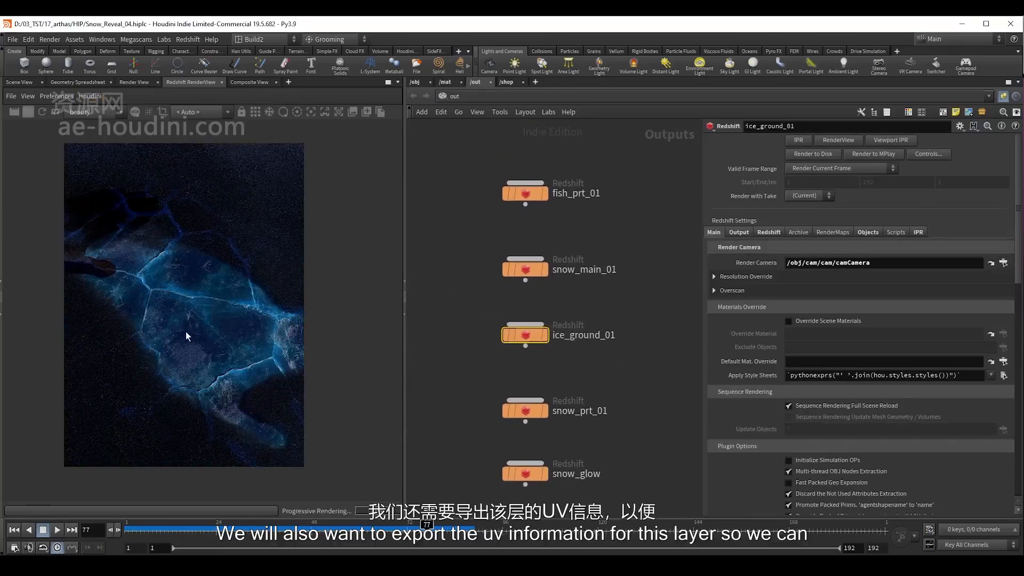
scroll(183, 331, "up", 1)
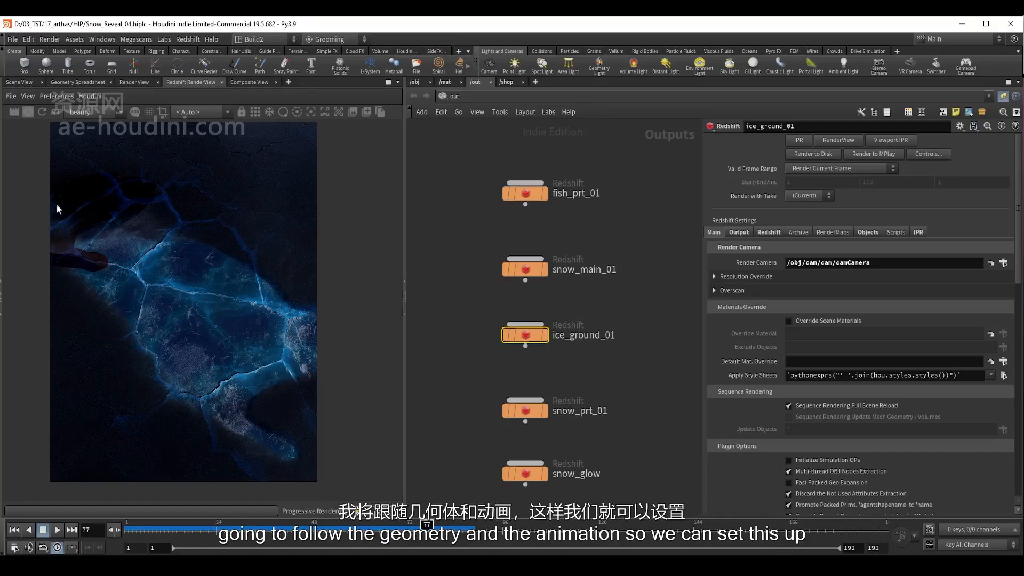
left_click(28, 113)
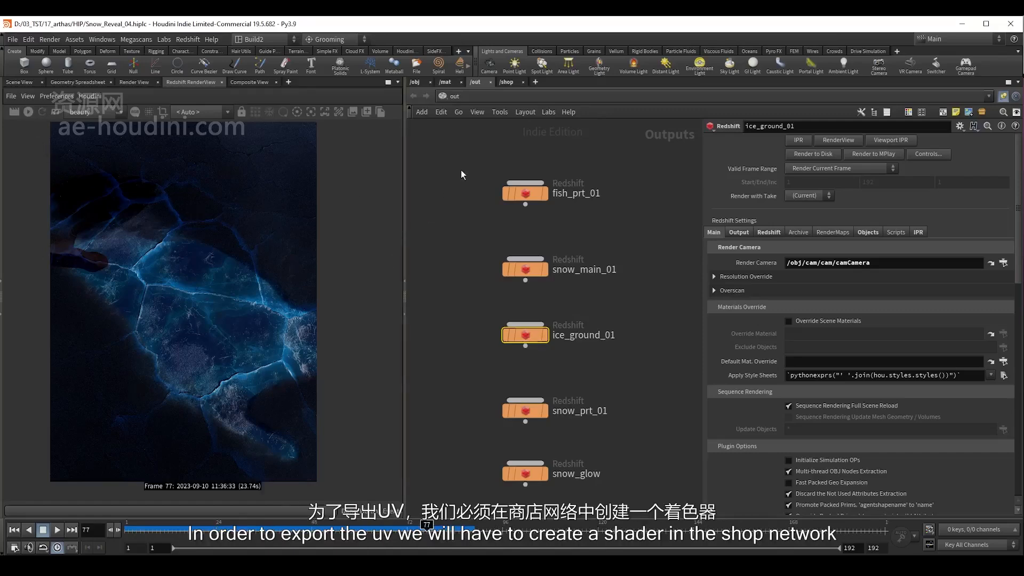
Create a Redshift Network in the shop context and rename it uv
left_click(507, 84)
key("Tab")
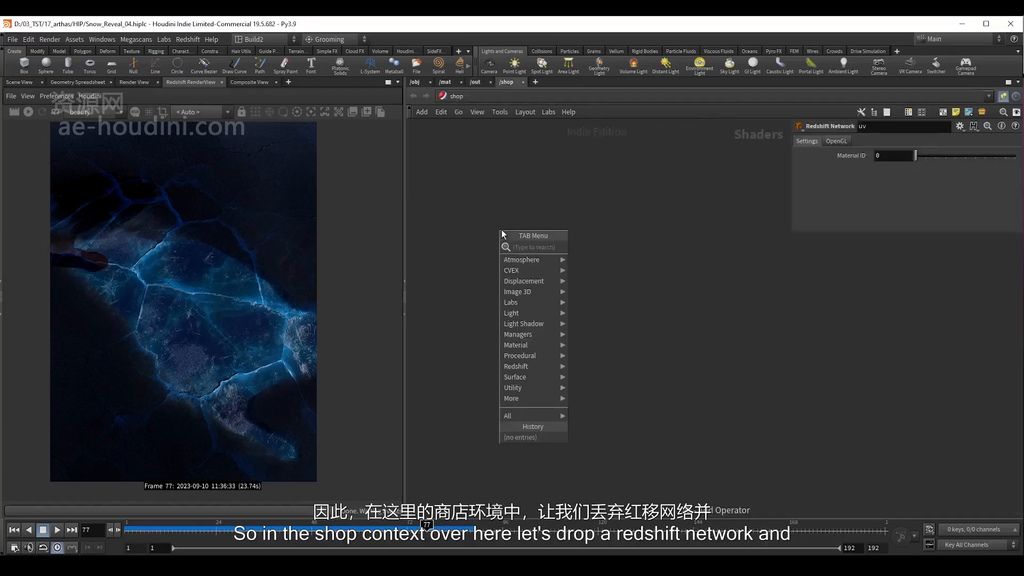
key("Tab")
type("red")
left_click(576, 241)
left_click(549, 251)
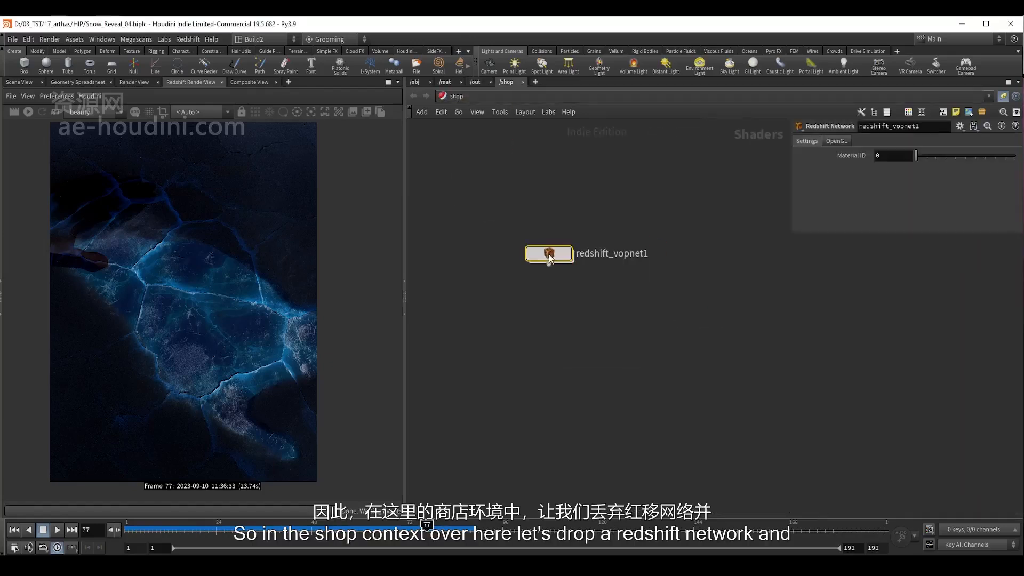
scroll(548, 251, "up", 3)
key("F2")
type("uv")
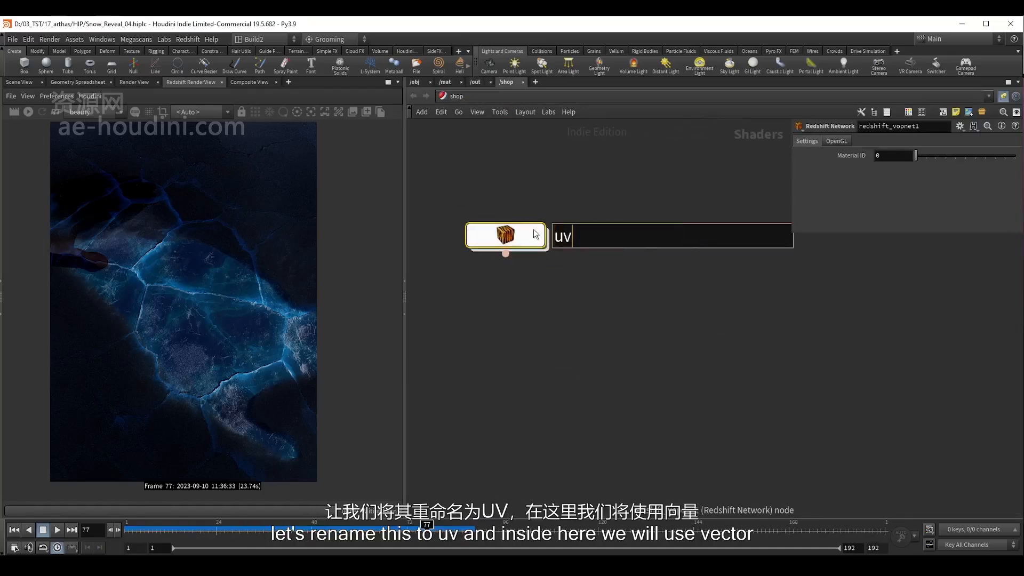
key("Return")
scroll(533, 293, "down", 2)
Add an RS Vector User Data node inside the new uv shader network, beside redshift_material1
double_click(539, 294)
key("Tab")
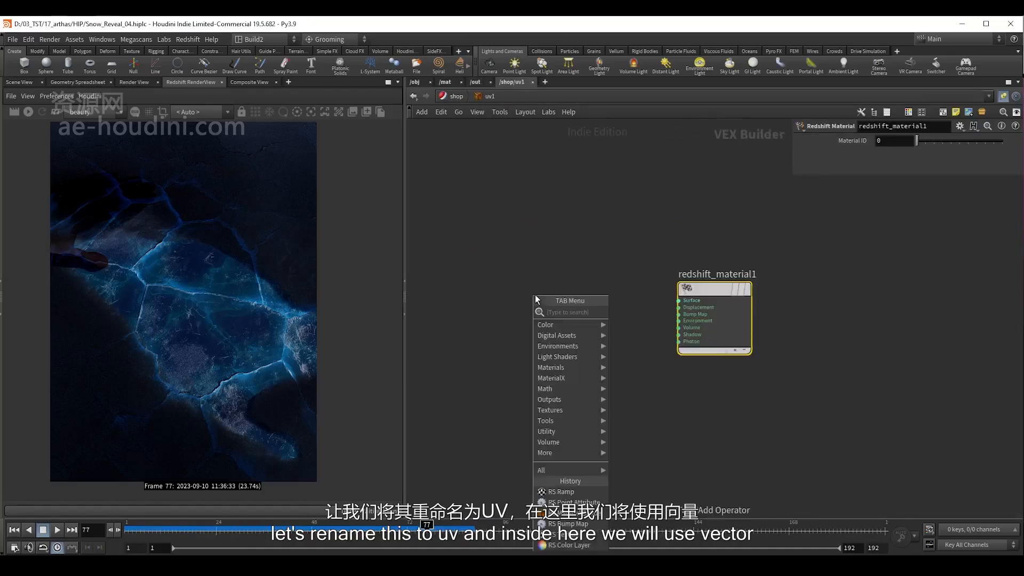
type("vec")
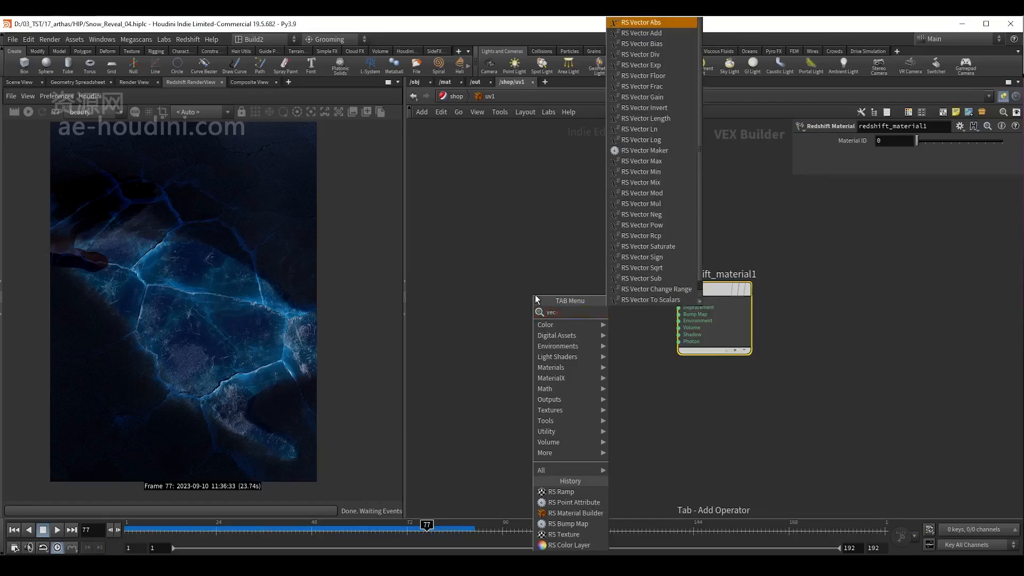
type(" user")
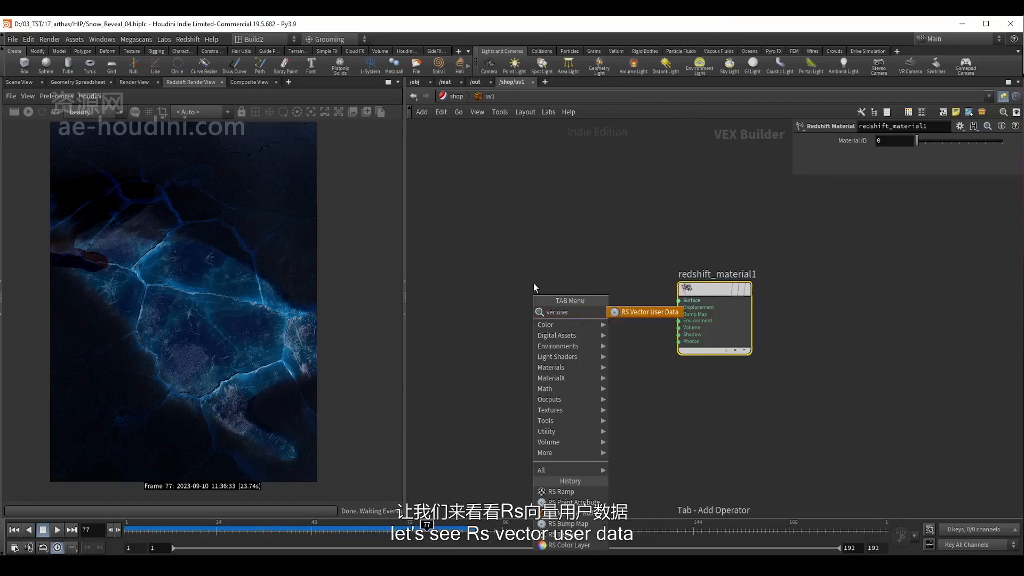
left_click(637, 312)
left_click(539, 280)
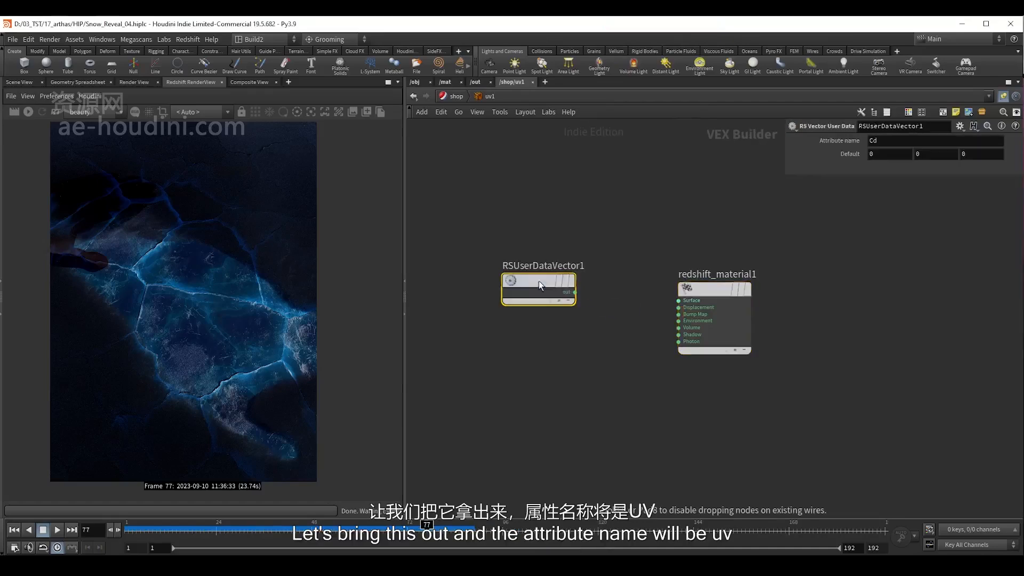
Set the Attribute name of RSUserDataVector1 to uv and connect its output to the Surface input of redshift_material1
double_click(886, 140)
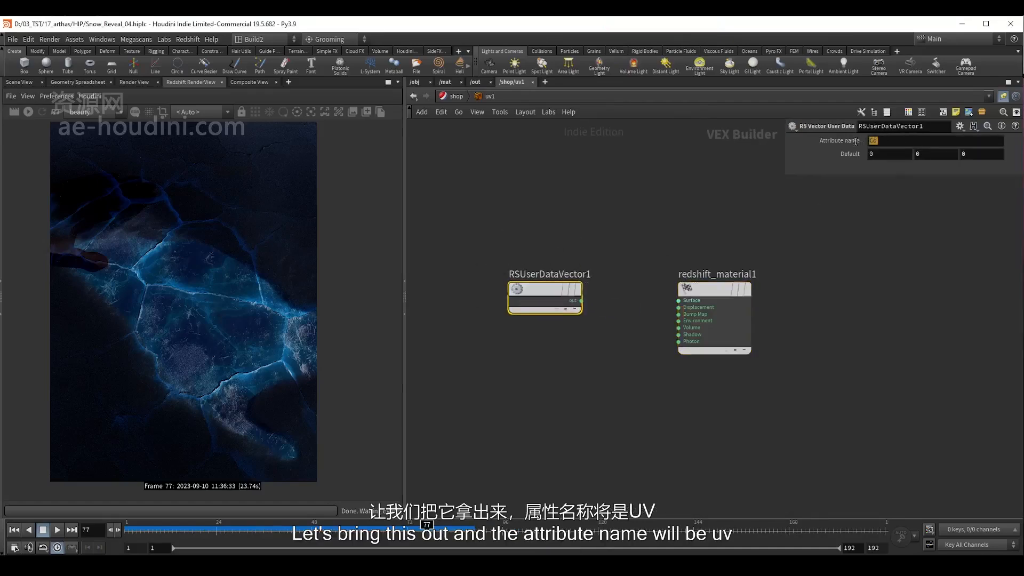
type("uv")
key("Return")
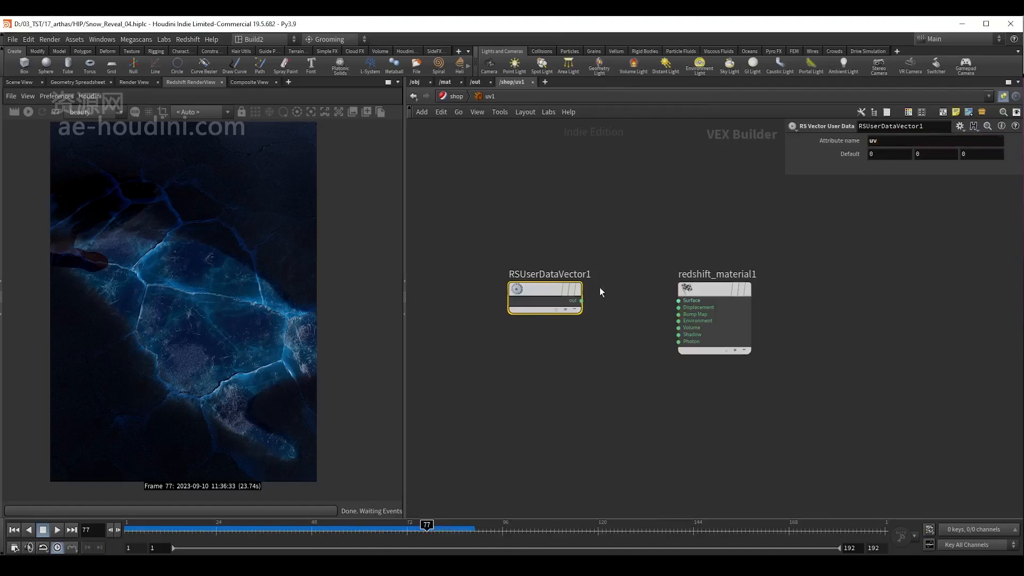
left_click(581, 301)
left_click(673, 300)
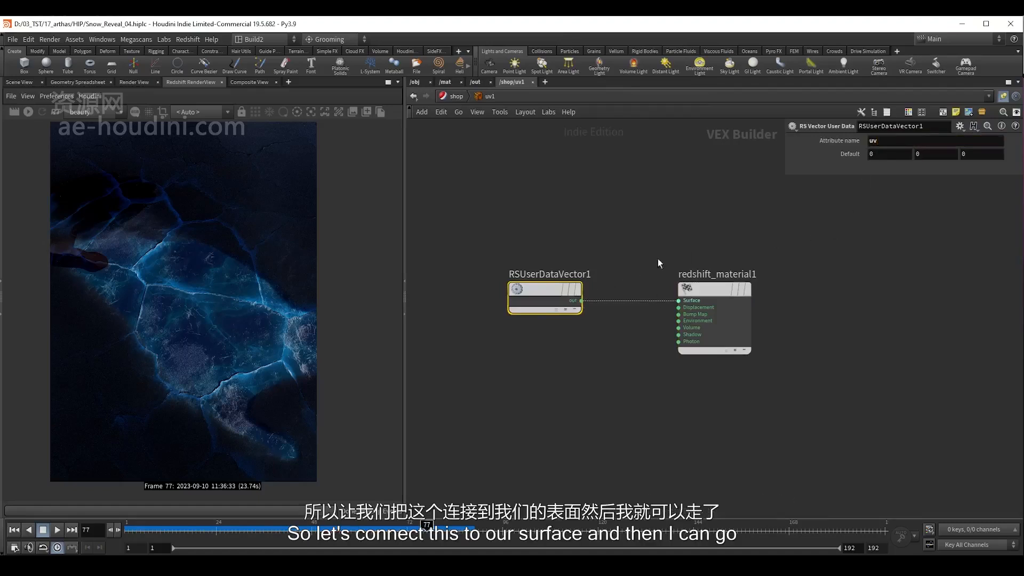
Leave the uv1 shader network and copy its Redshift Network node in the shop context
key("u")
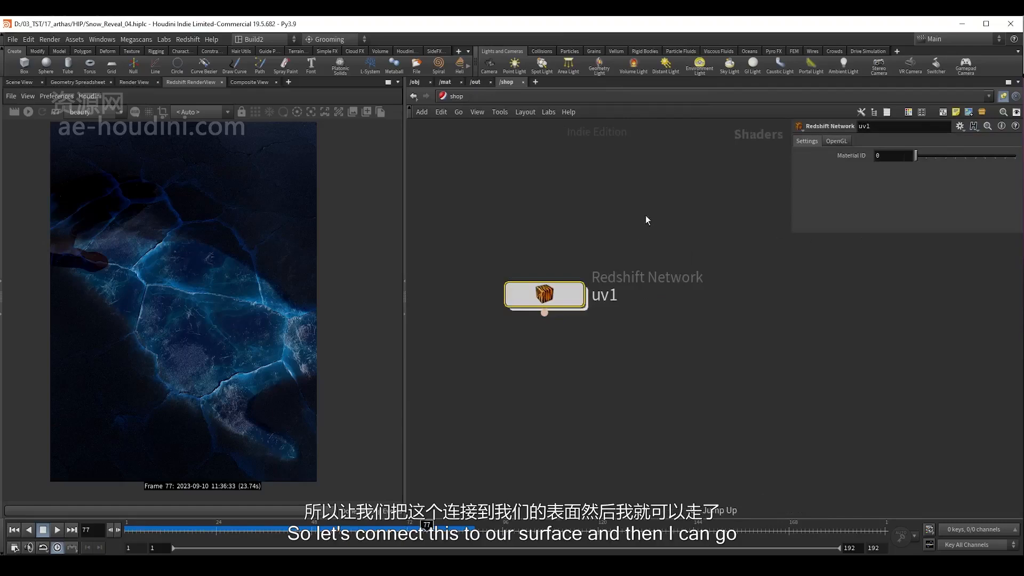
left_click_drag(660, 207, 490, 351)
key("ctrl+c")
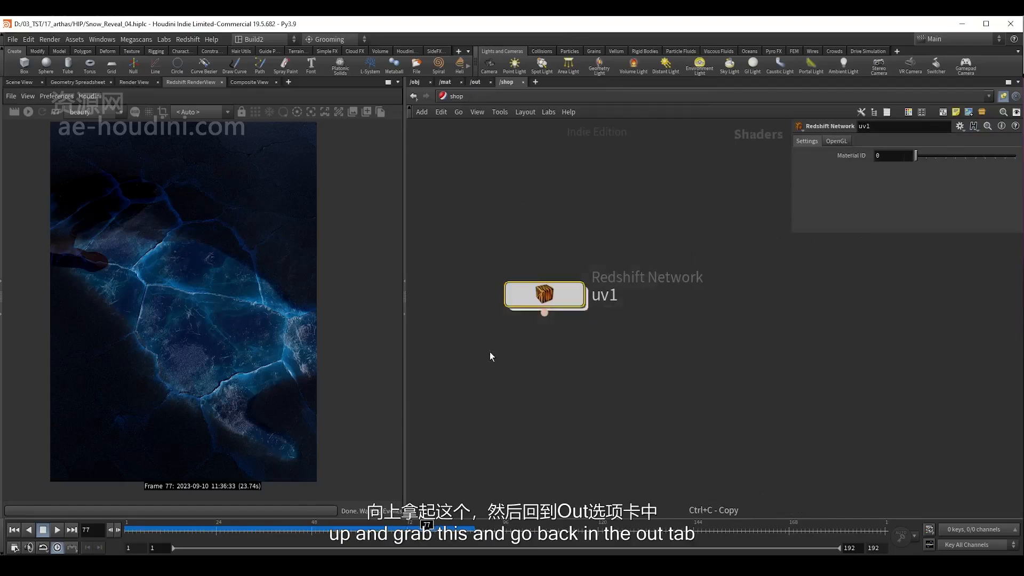
Add another AOV entry to the ice_ground_01 Redshift output
left_click(473, 83)
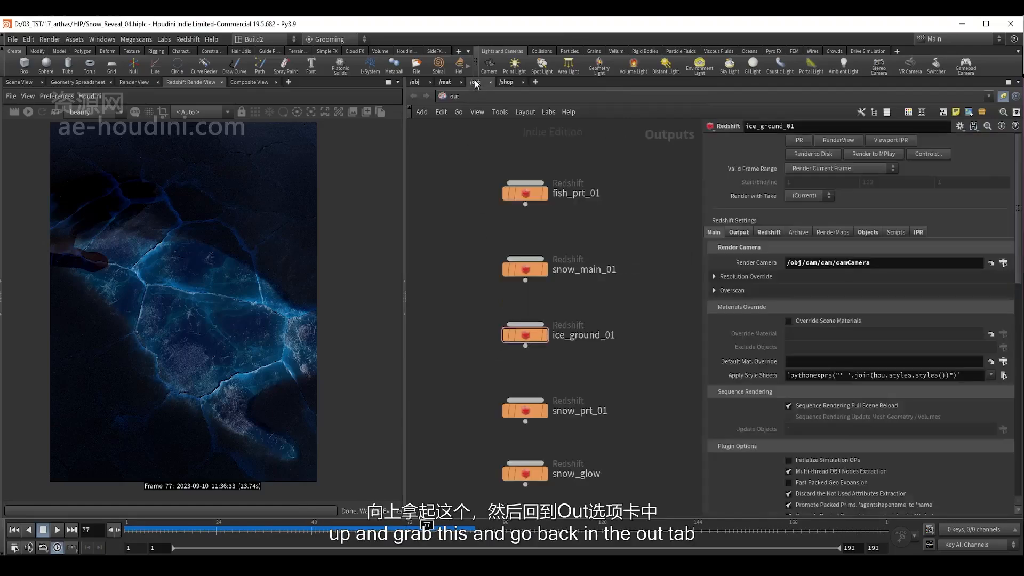
left_click(739, 232)
scroll(851, 363, "down", 3)
scroll(850, 365, "down", 2)
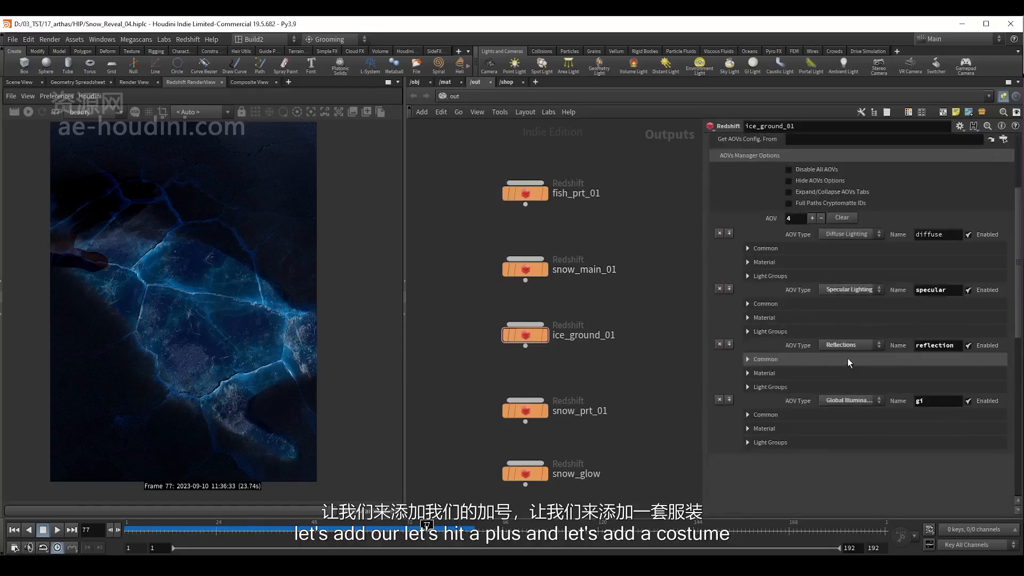
left_click(811, 219)
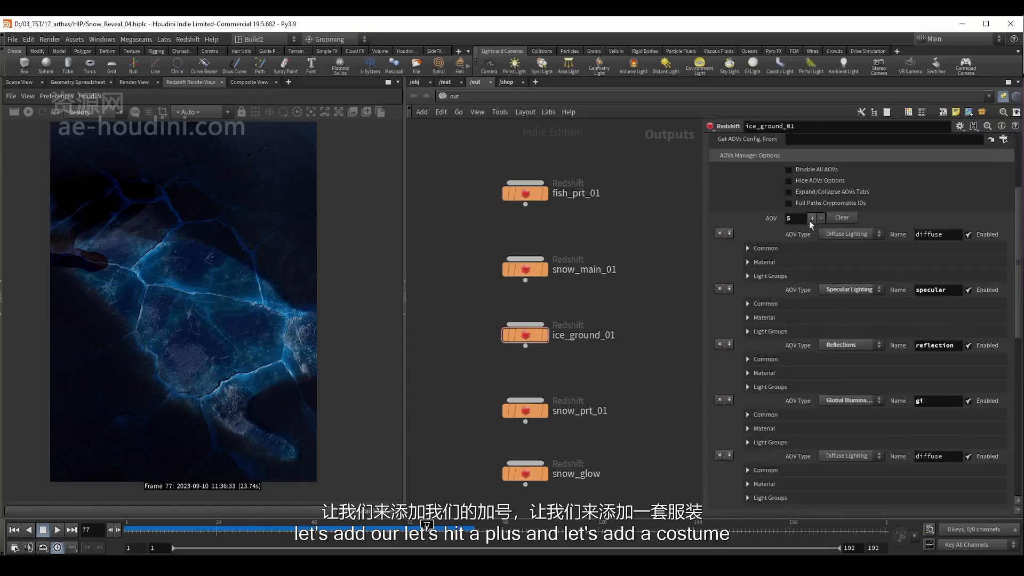
Set the new AOV's type to Custom and name it uv
scroll(883, 395, "down", 2)
left_click(849, 400)
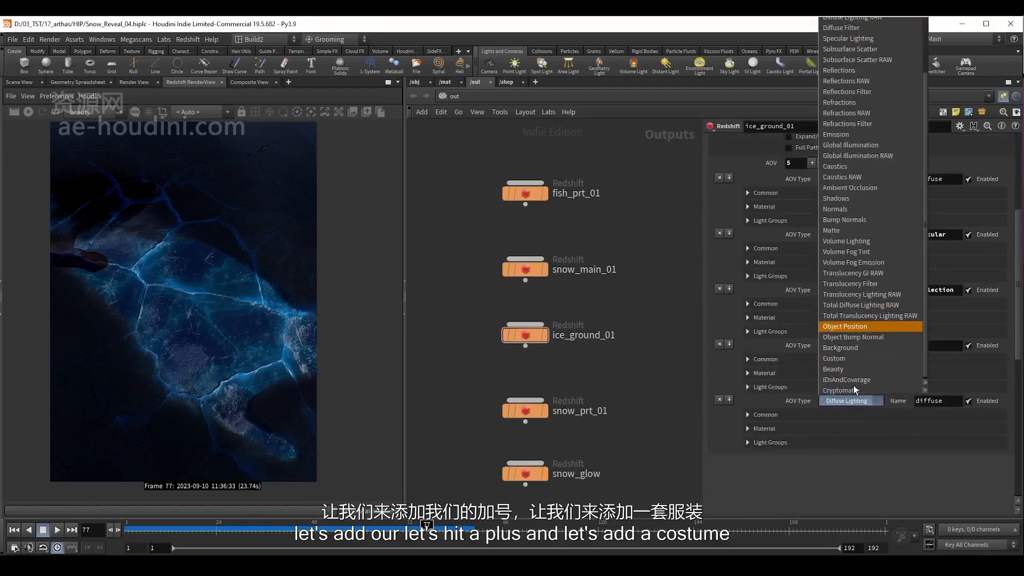
left_click(847, 358)
double_click(931, 401)
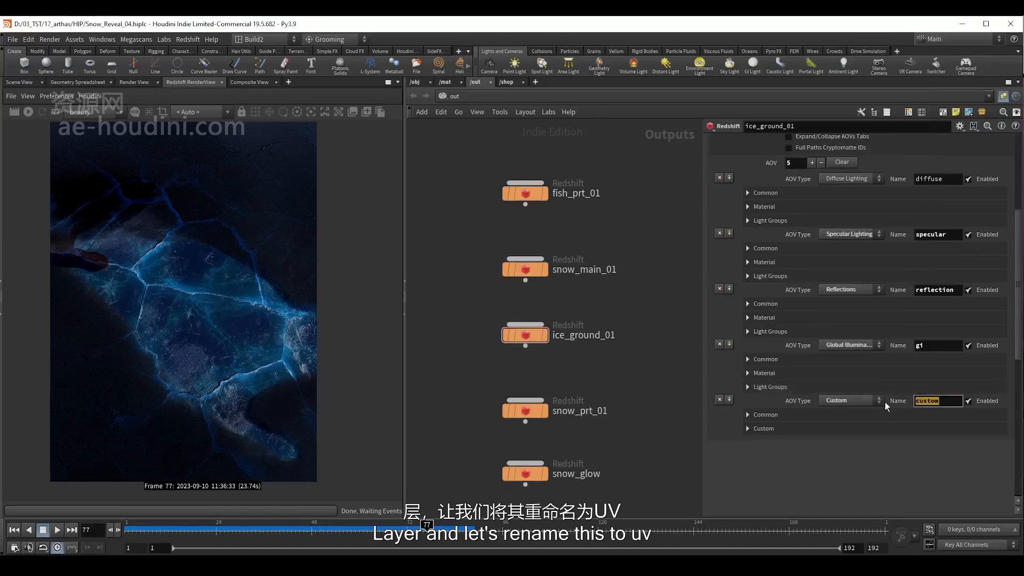
type("uv")
key("Return")
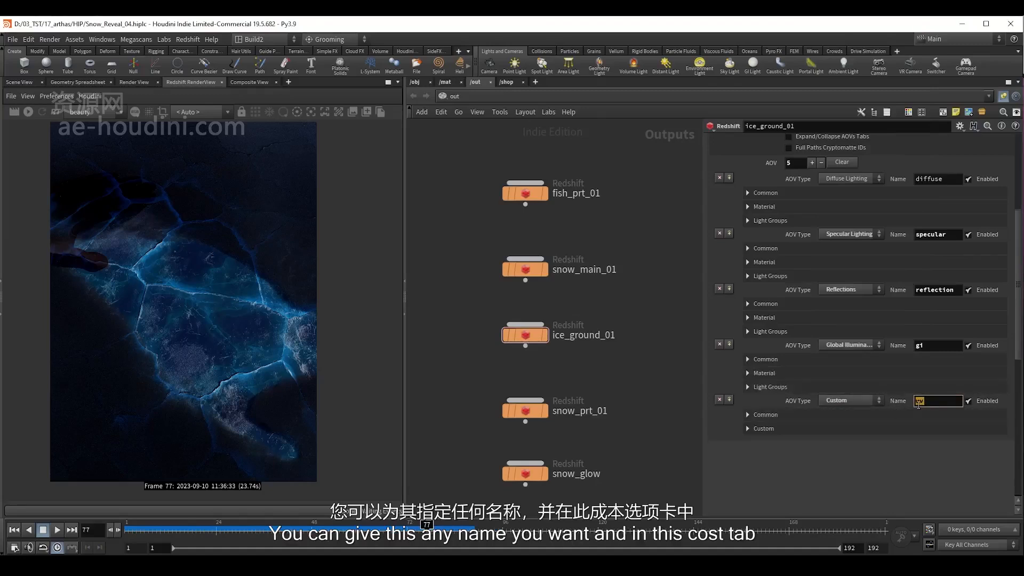
Assign the copied shader /shop/uv1 as the Default Shader of the custom uv AOV
left_click(761, 430)
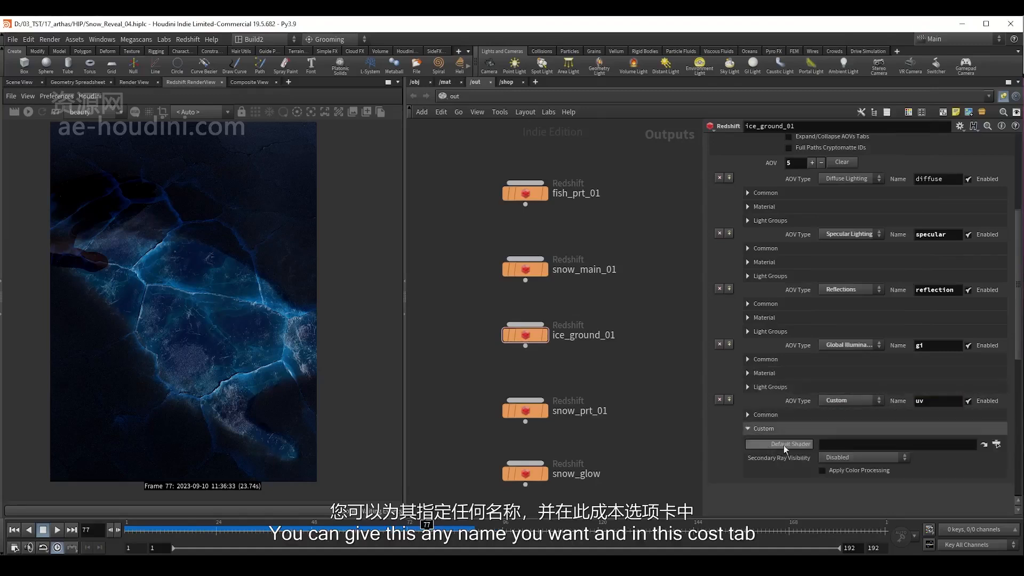
left_click(843, 446)
key("ctrl+v")
key("Return")
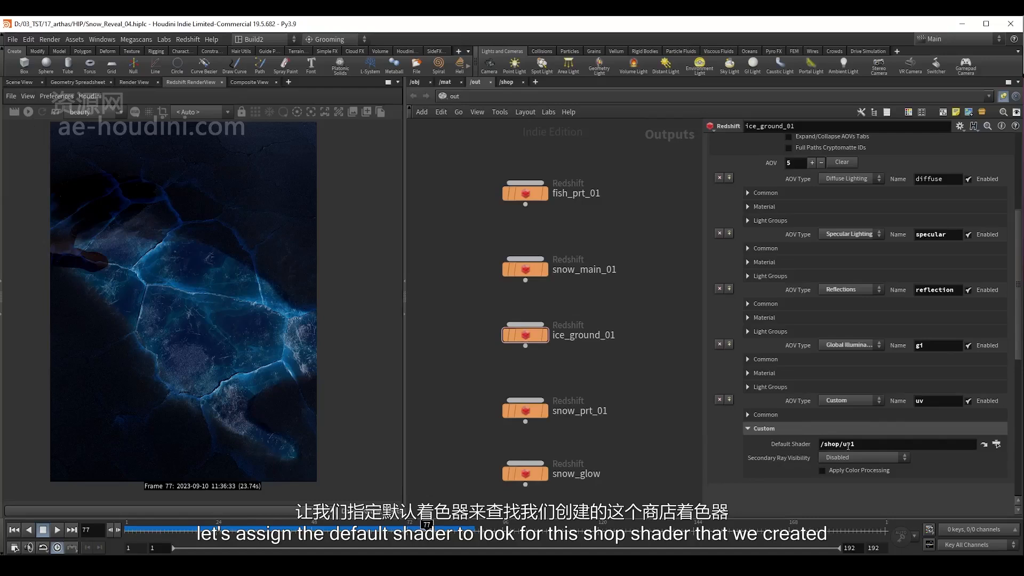
Start the preview render and display its uv AOV
left_click(28, 111)
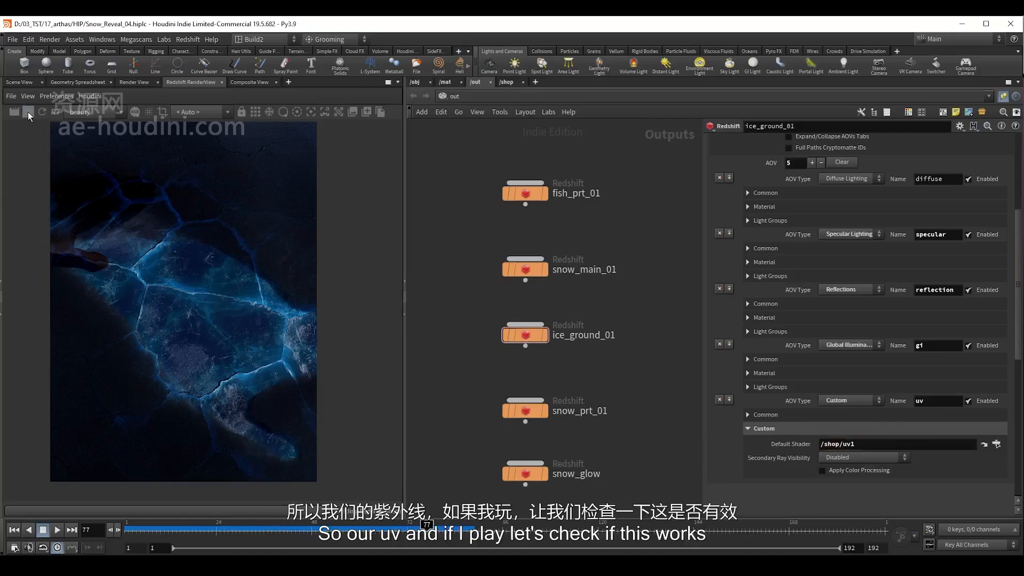
left_click(85, 111)
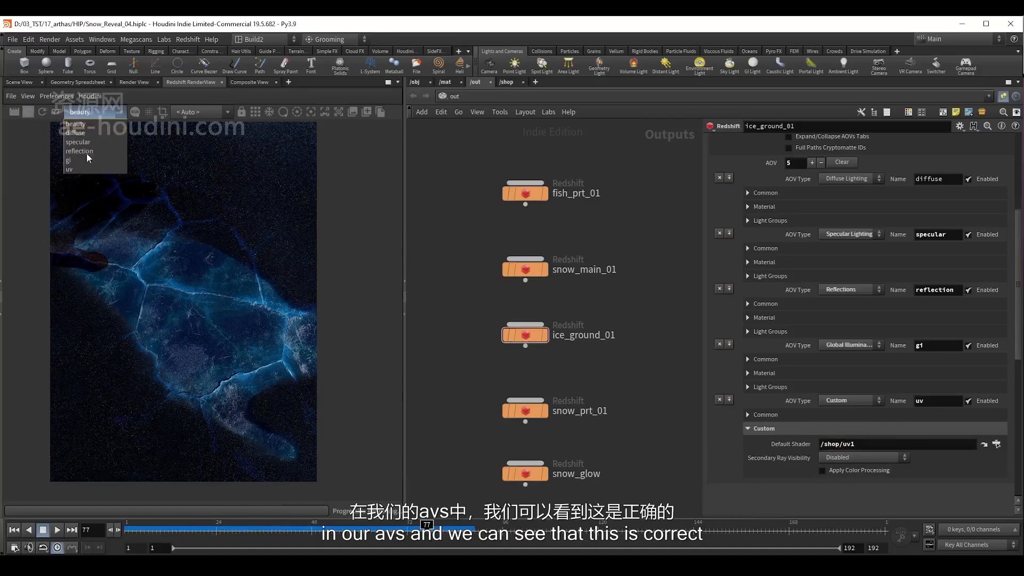
left_click(84, 166)
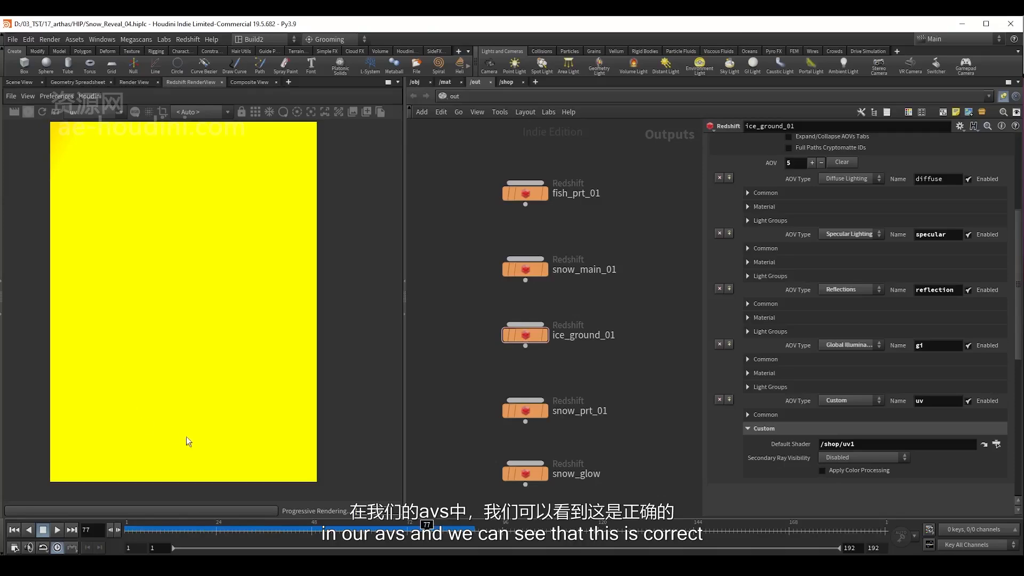
scroll(214, 362, "down", 4)
scroll(214, 361, "up", 4)
scroll(222, 336, "down", 1)
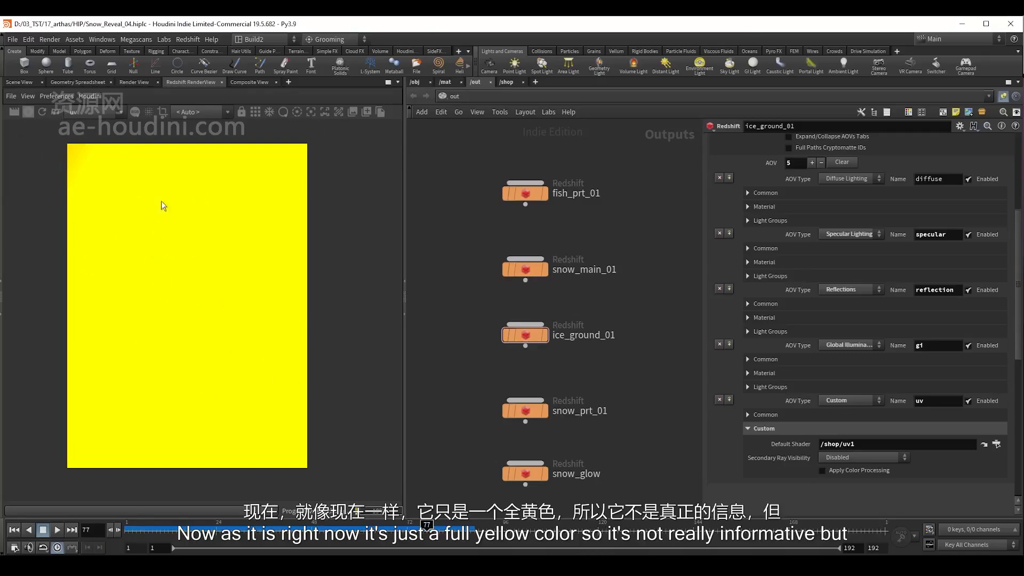
Widen the render view and inspect the live pixel values of the uv AOV across the rendered image
left_click_drag(404, 140, 513, 140)
left_click(501, 115)
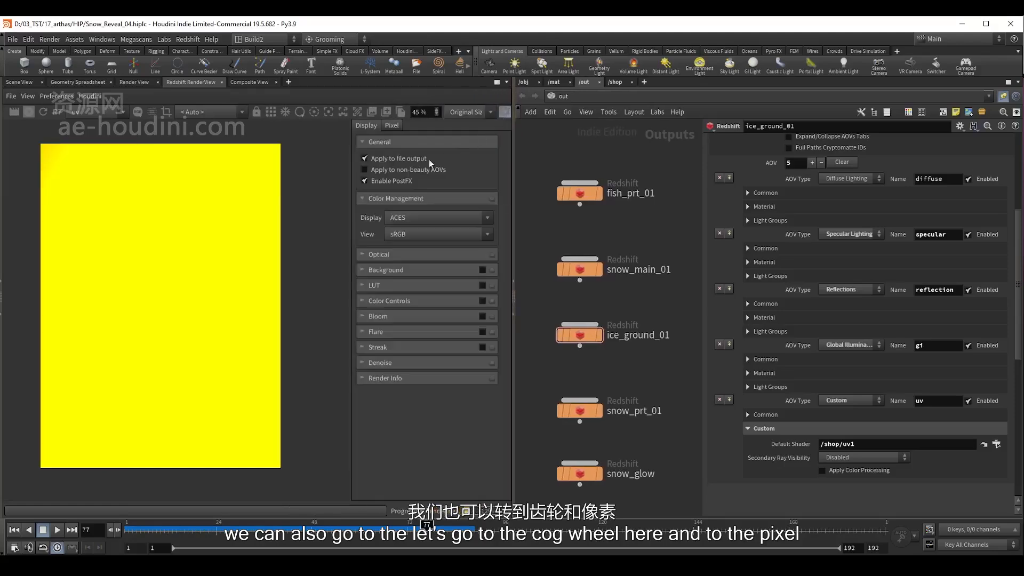
left_click(392, 125)
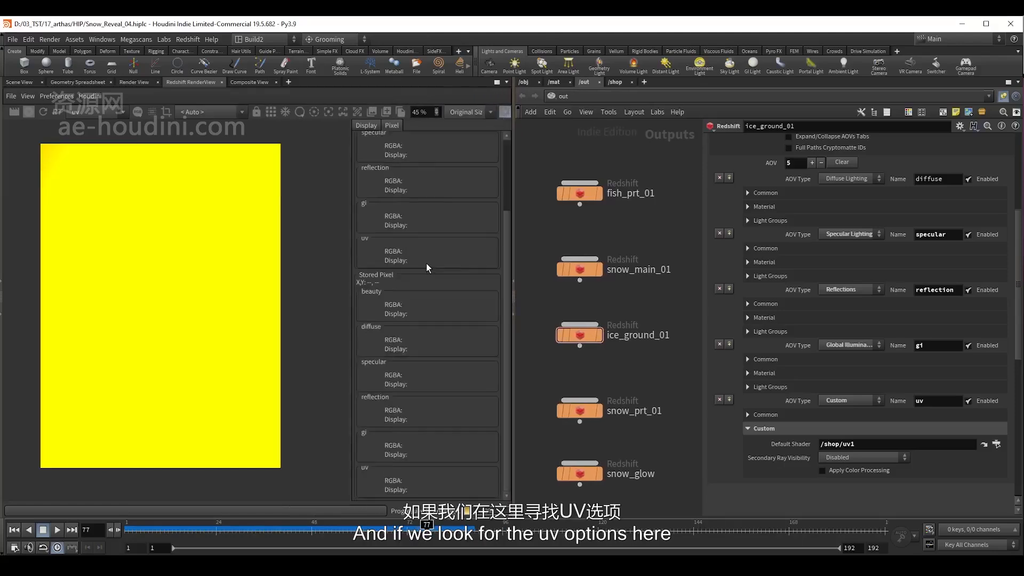
scroll(397, 476, "up", 3)
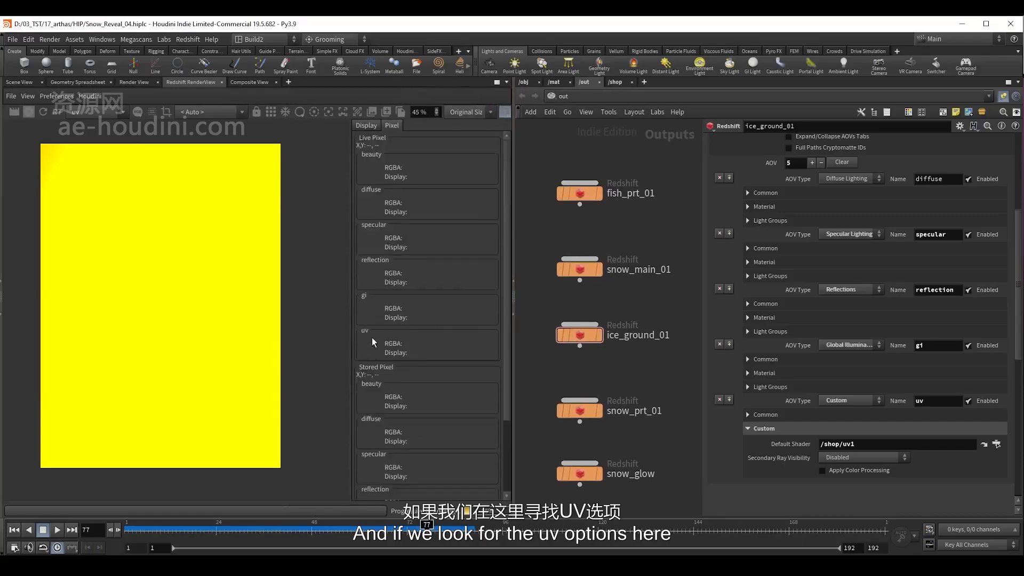
mouse_move(189, 375)
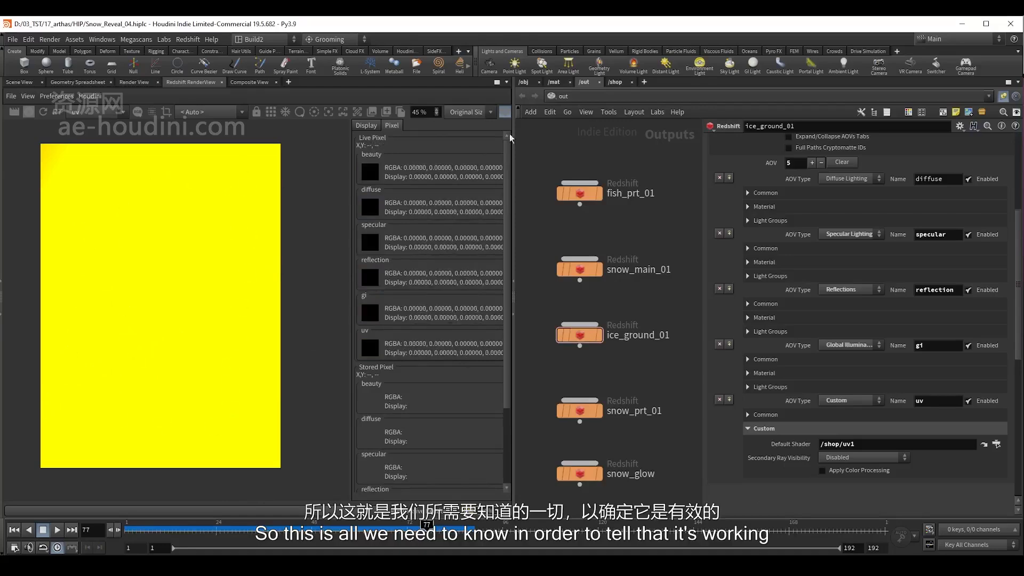
Hide the render view's pixel read-out, narrow the render view again and select the ice_ground_01 output
left_click(506, 114)
left_click_drag(513, 165, 372, 190)
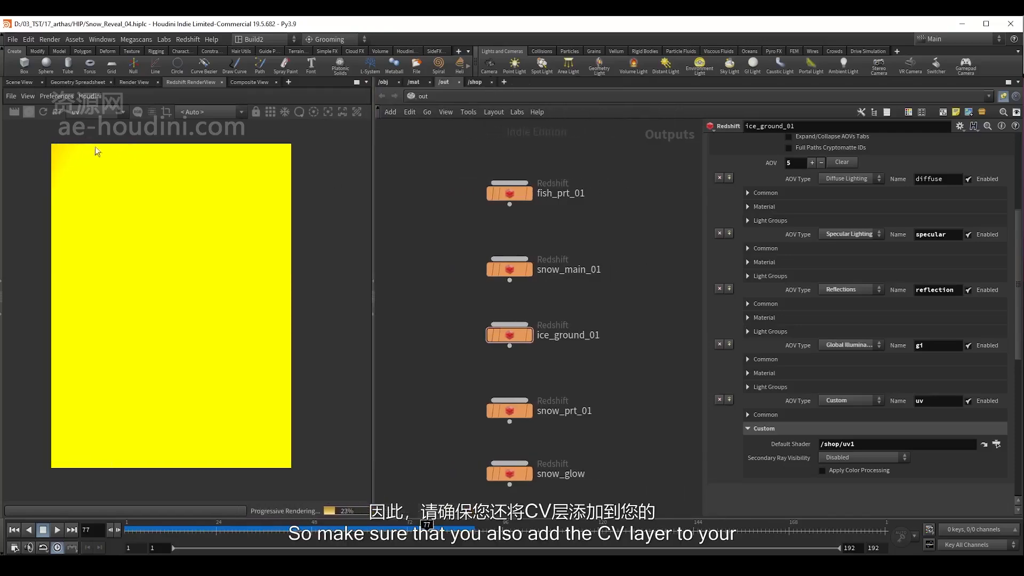
left_click_drag(435, 311, 532, 355)
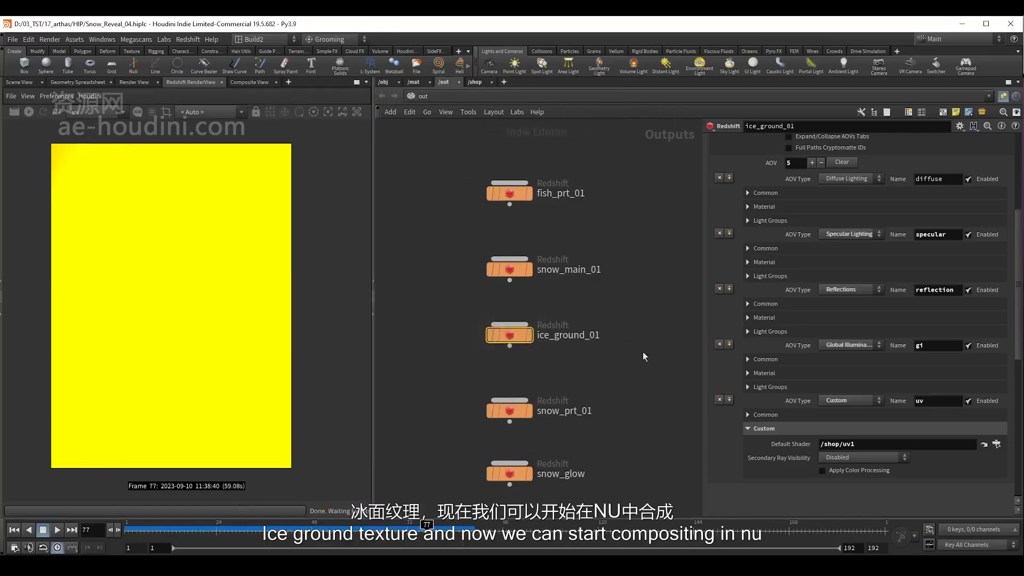
scroll(800, 358, "up", 6)
scroll(643, 376, "down", 2)
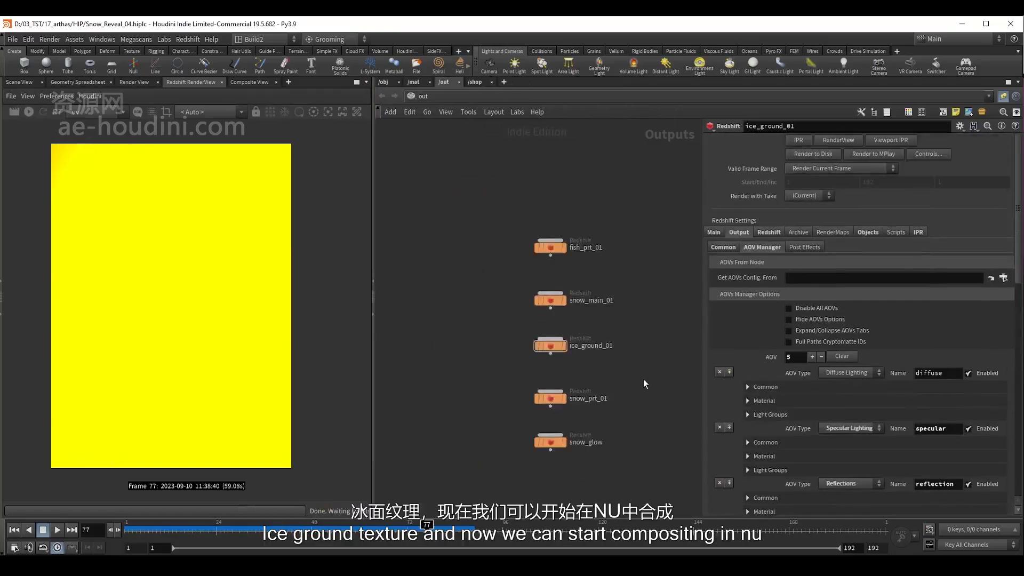